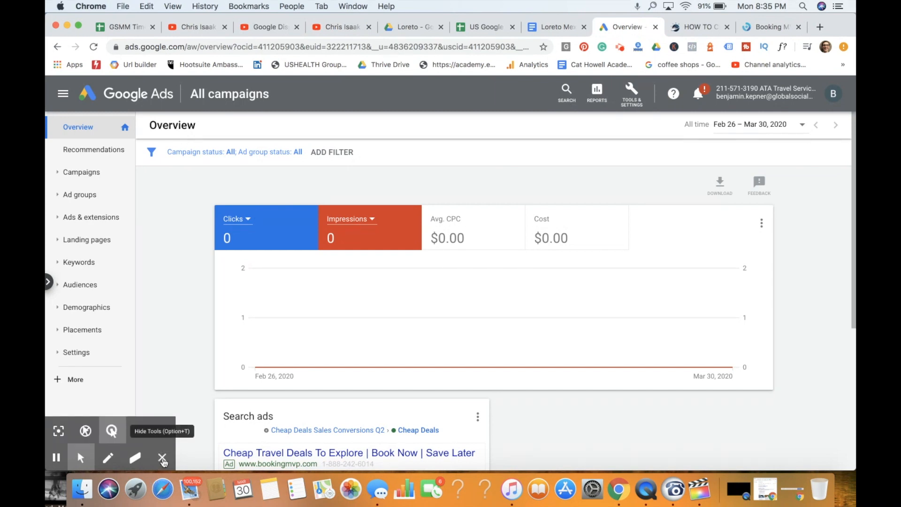
- Review the Booking MVP website and the blog checklist on creating Google search ads to convert online store sales
click(162, 457)
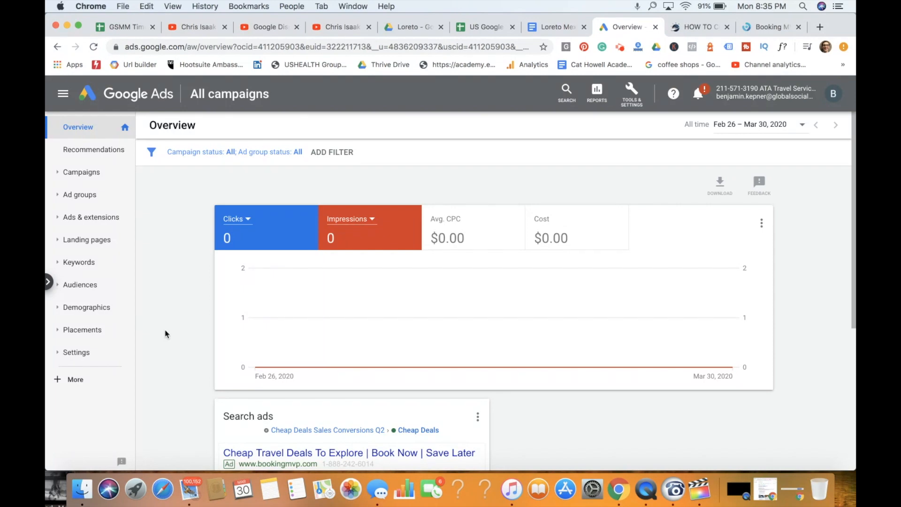
click(741, 29)
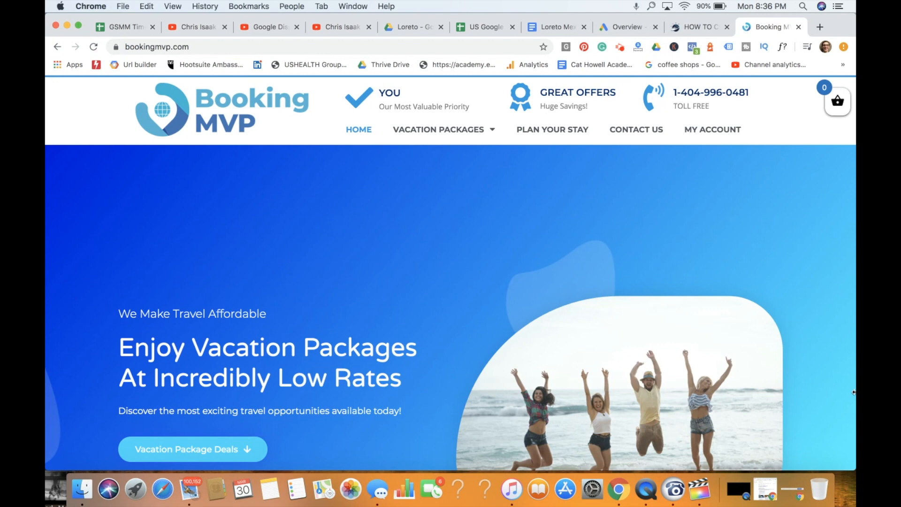
click(703, 28)
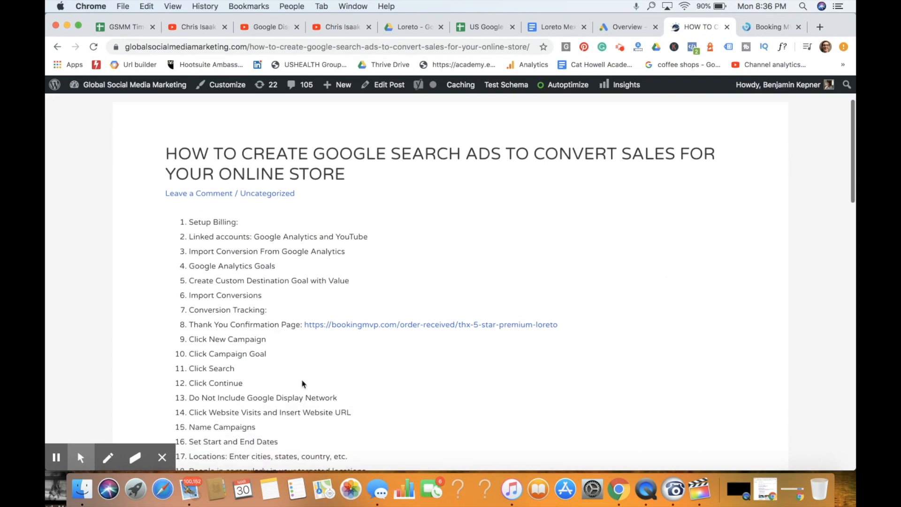
click(162, 457)
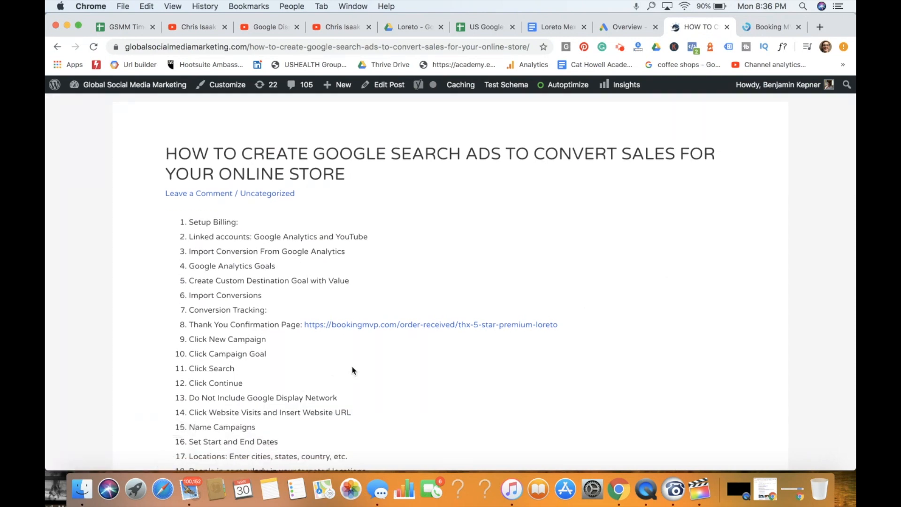
scroll(353, 370, down, 15)
scroll(353, 370, up, 7)
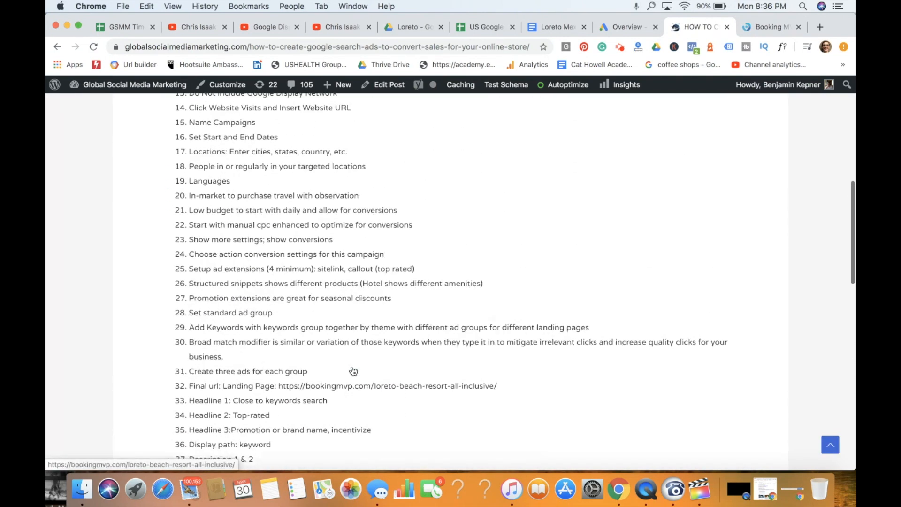
scroll(353, 370, up, 10)
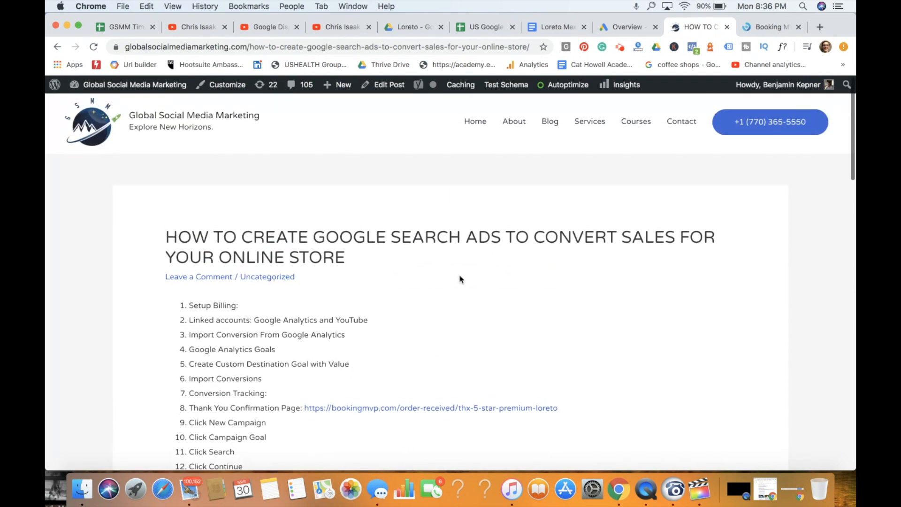
- In Google Ads, check which Google Analytics properties are linked to the account, and return to the campaign overview
click(622, 28)
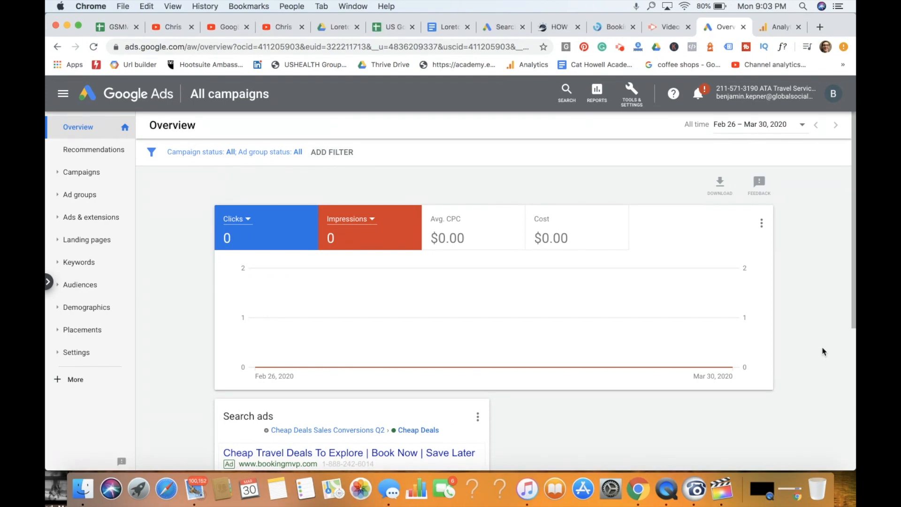
click(636, 100)
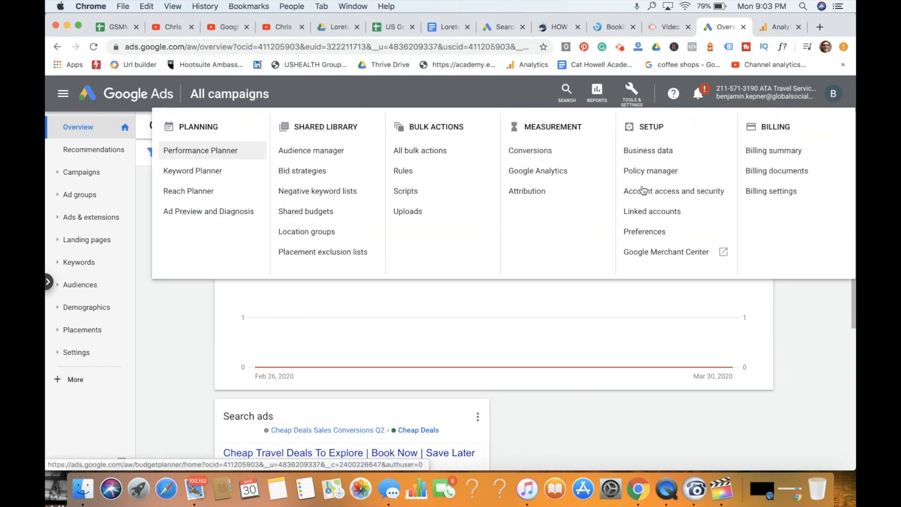
click(641, 211)
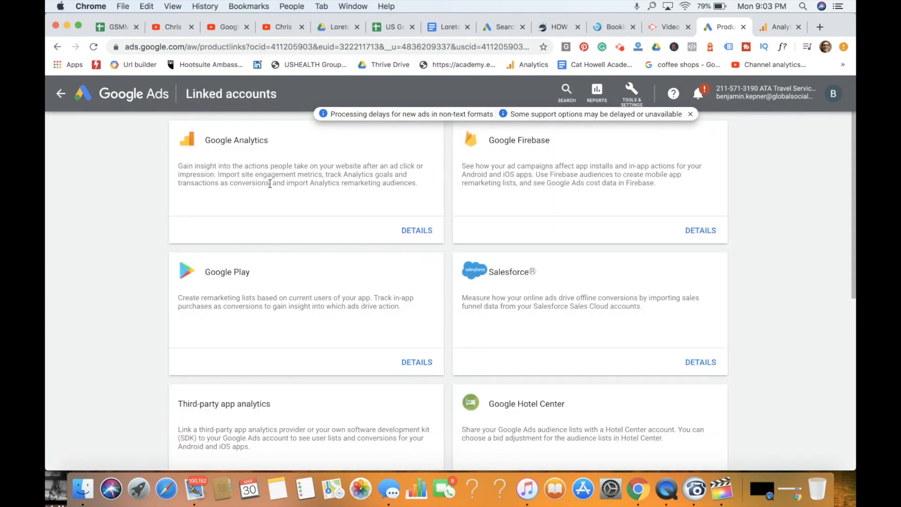
click(424, 229)
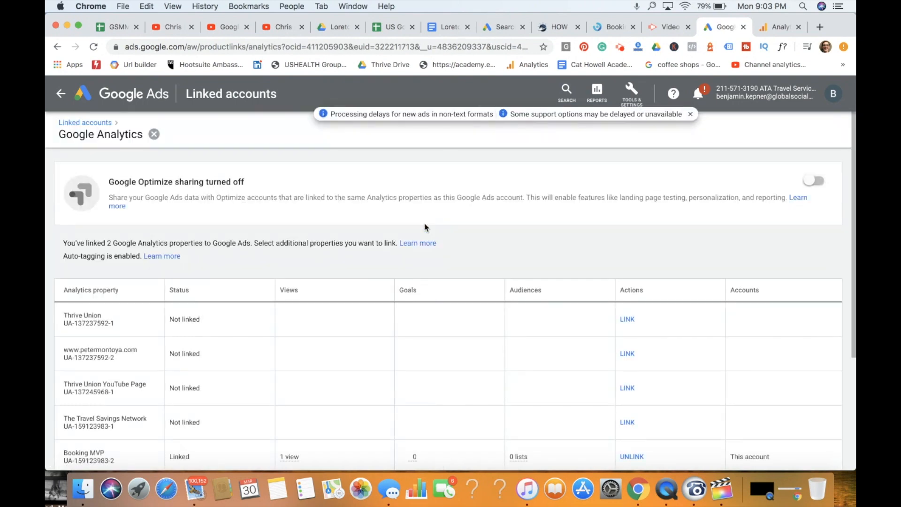
scroll(433, 294, down, 4)
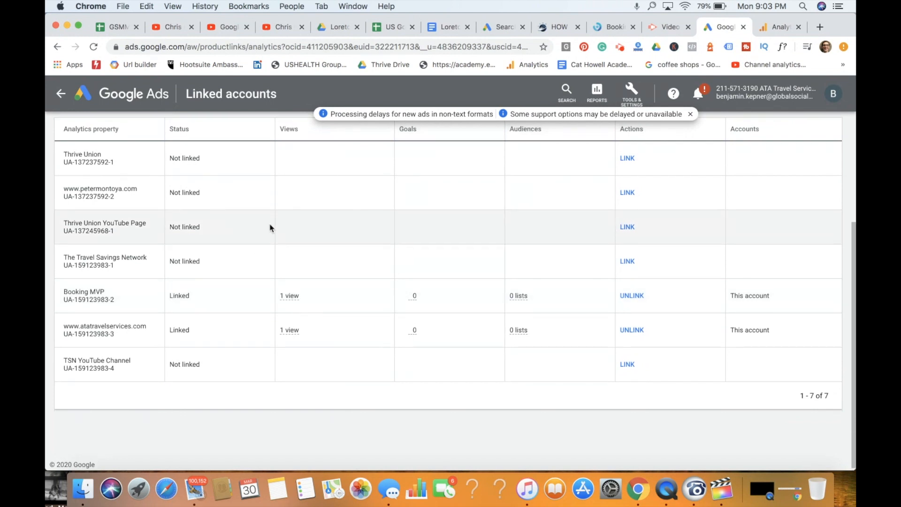
scroll(269, 228, up, 2)
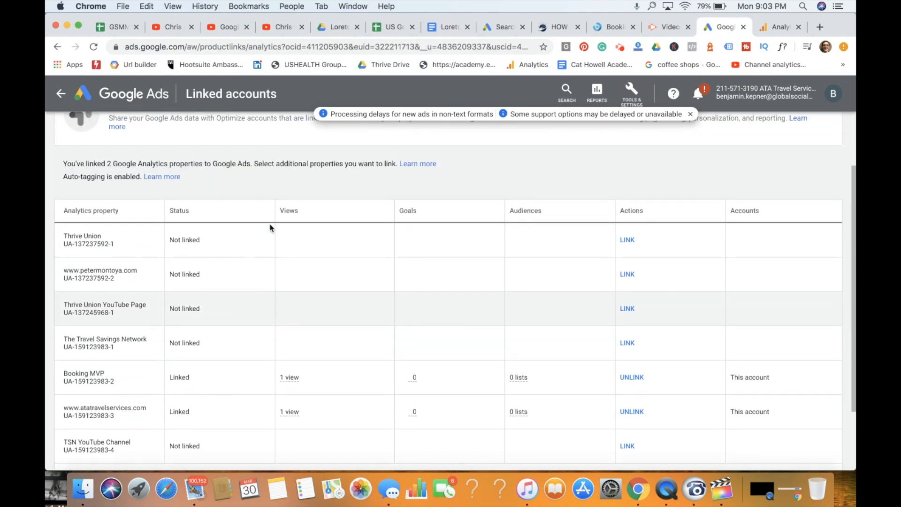
click(59, 96)
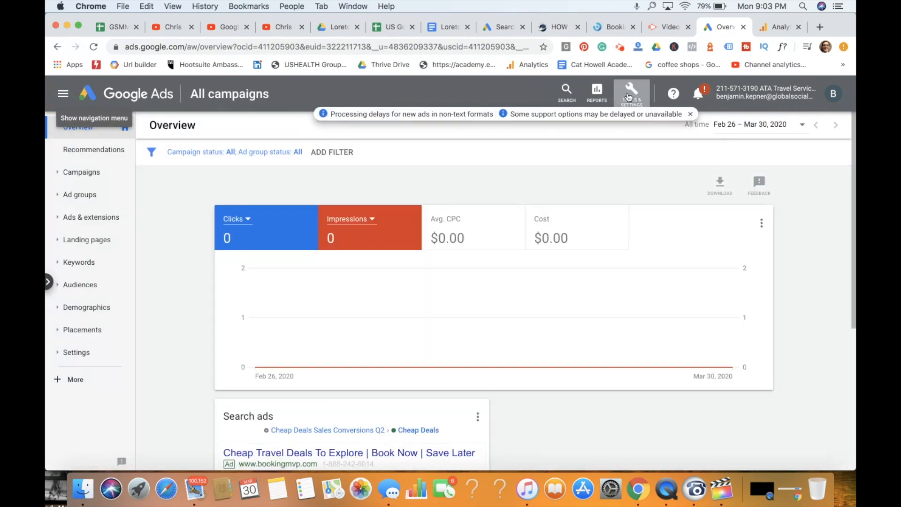
- Dismiss the notice about ad processing delays and open the account's conversion actions
click(628, 94)
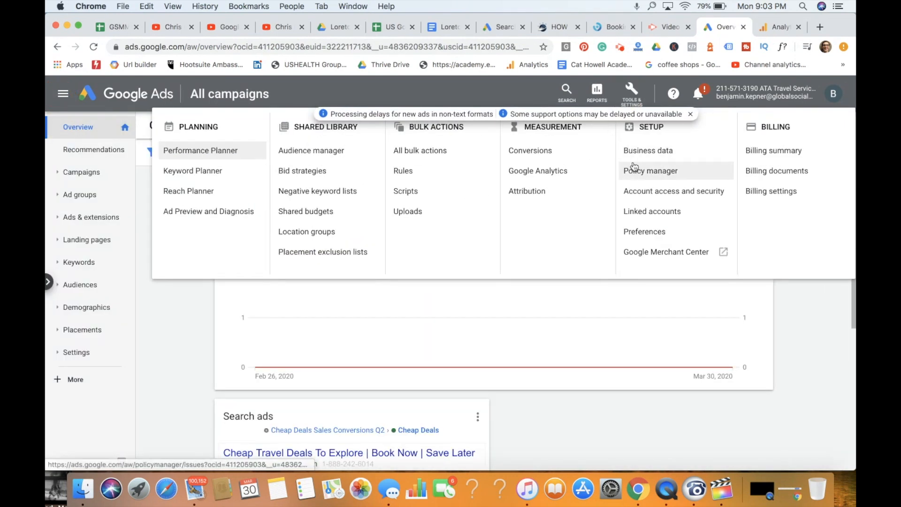
click(691, 114)
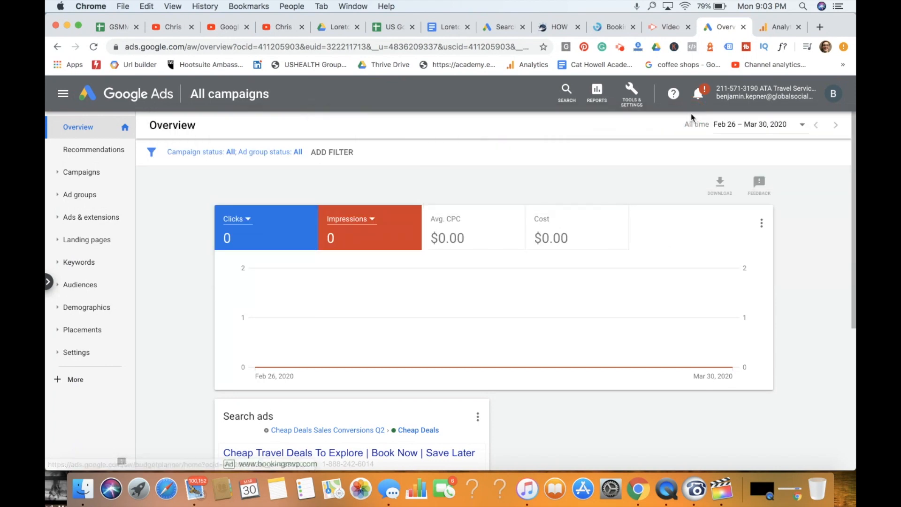
click(632, 94)
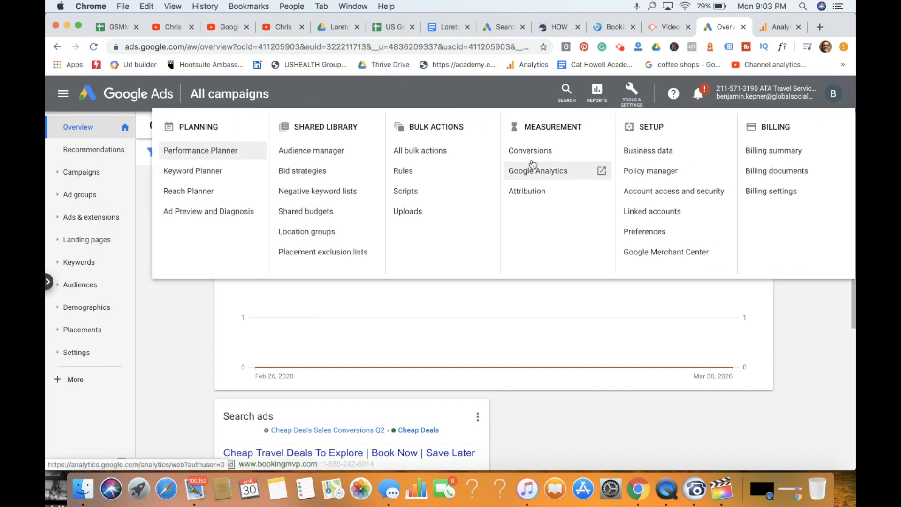
click(538, 157)
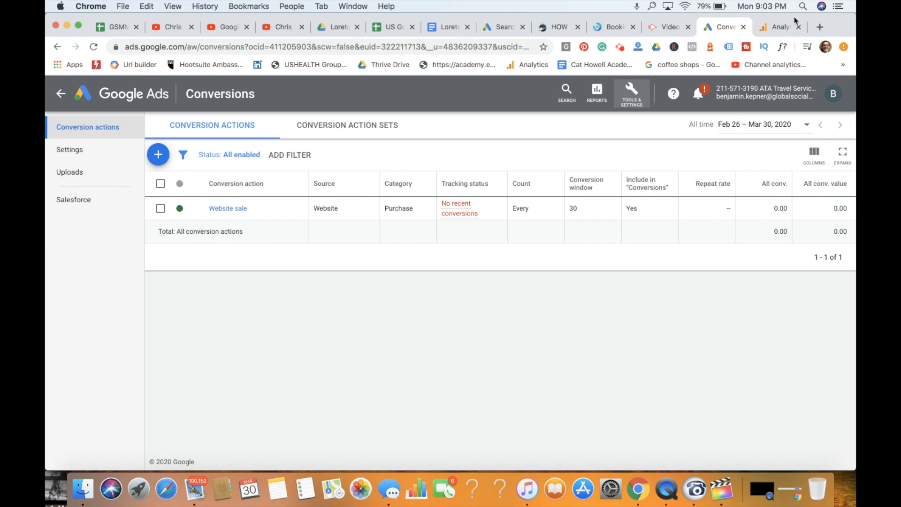
- Switch to Google Analytics and open the goals of Booking MVP's All Web Site Data view
click(781, 28)
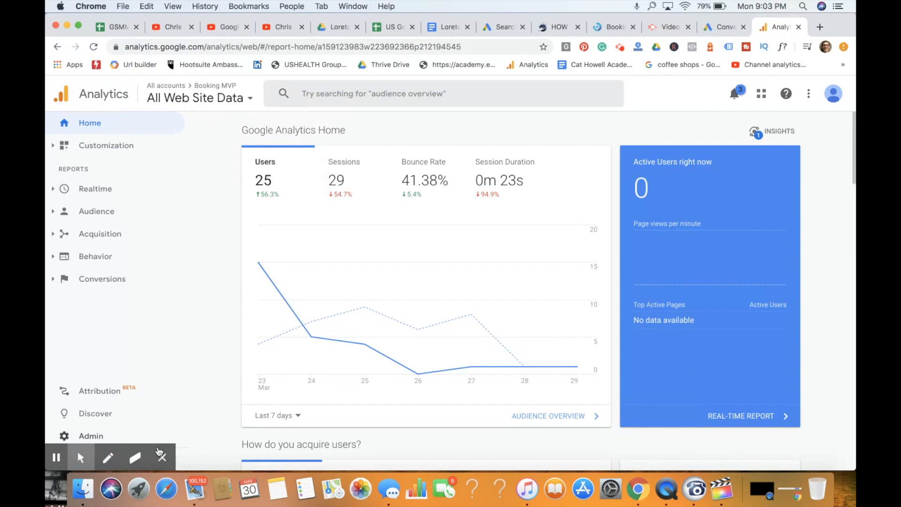
click(162, 457)
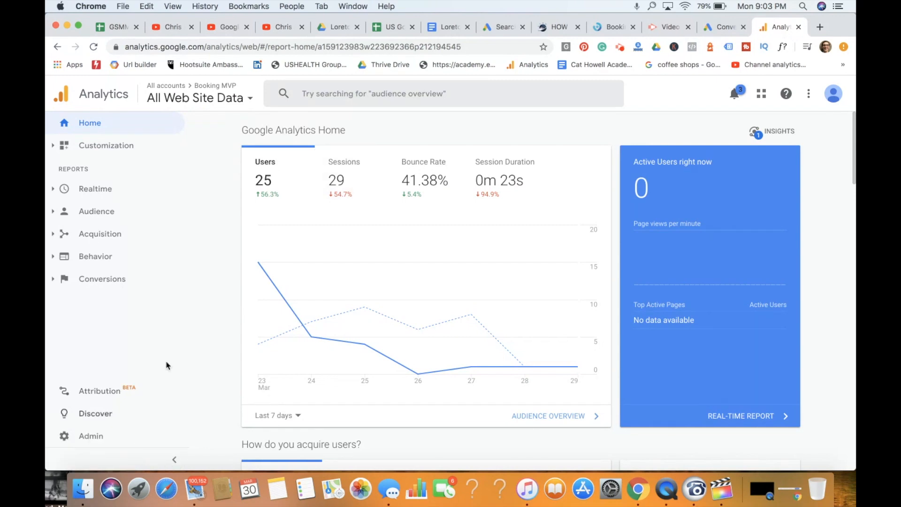
click(114, 437)
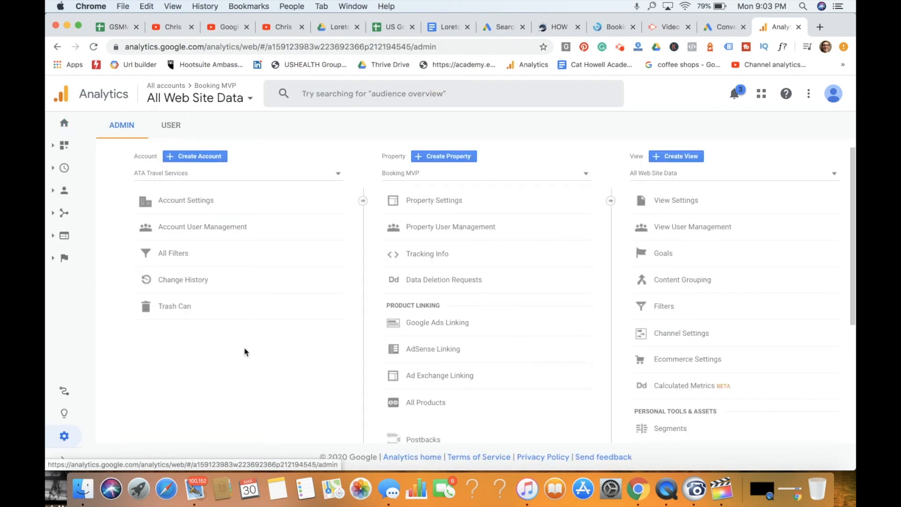
click(664, 256)
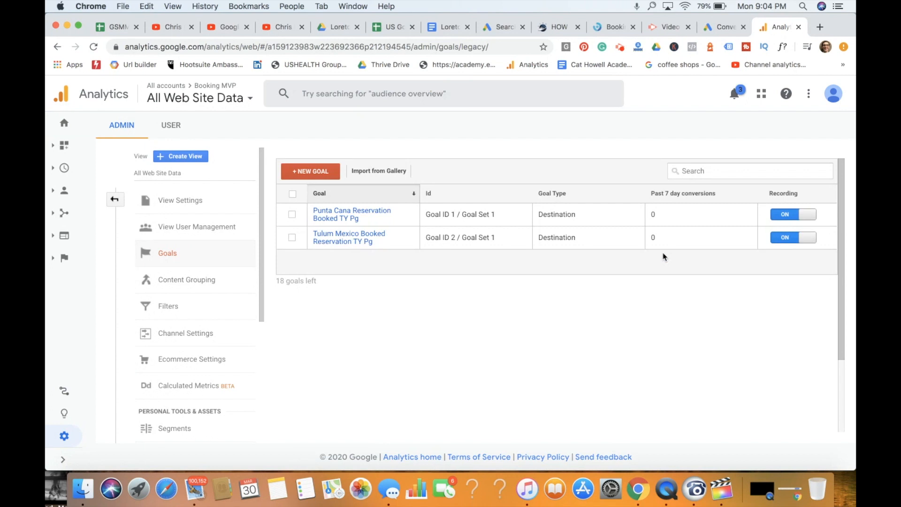
- Start a new goal using the Custom setup and continue to its description
click(321, 172)
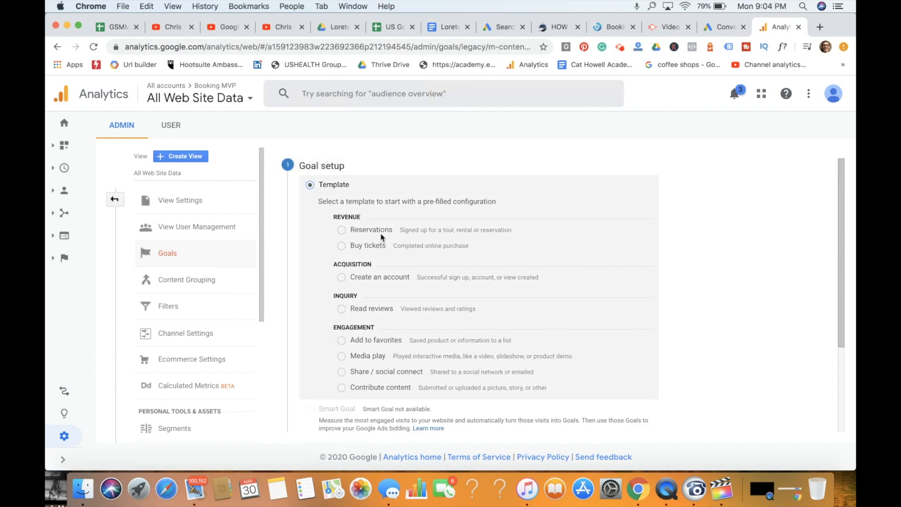
scroll(400, 243, down, 1)
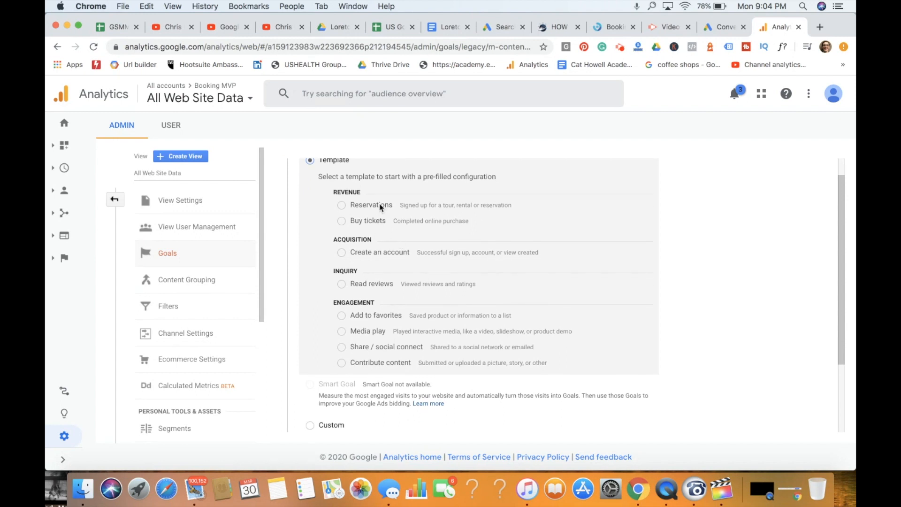
scroll(394, 243, down, 3)
click(310, 364)
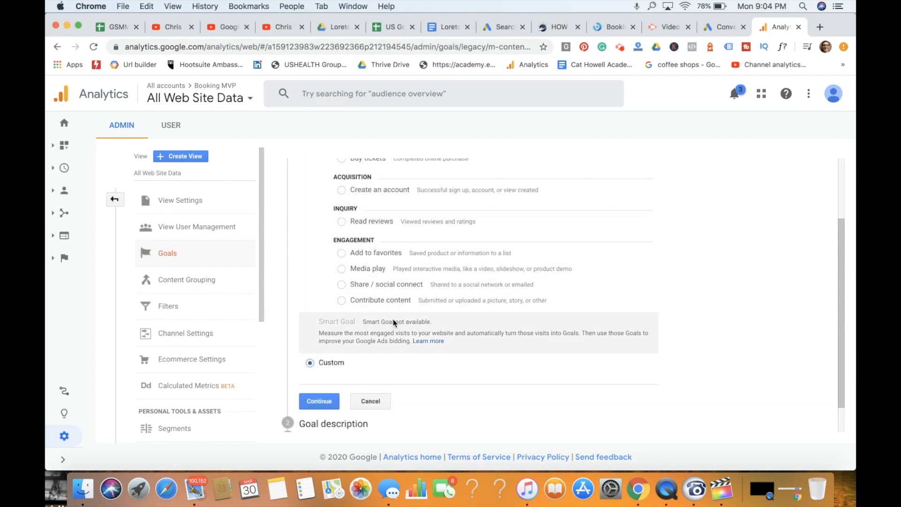
scroll(422, 329, down, 2)
click(319, 366)
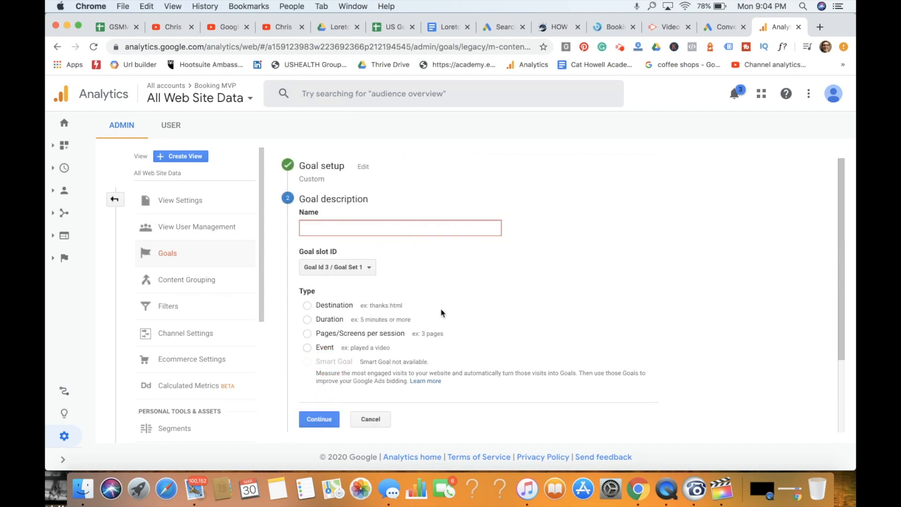
- Name the goal "Loreto Mexico TY Page", set its type to Destination, and continue to the goal details
click(396, 227)
text(Loreto Mexico TY Page)
click(308, 305)
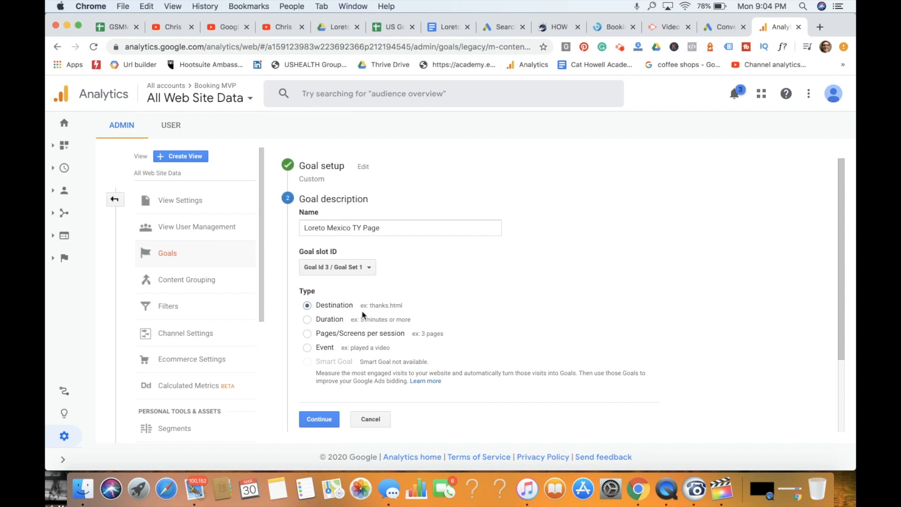
scroll(367, 313, down, 3)
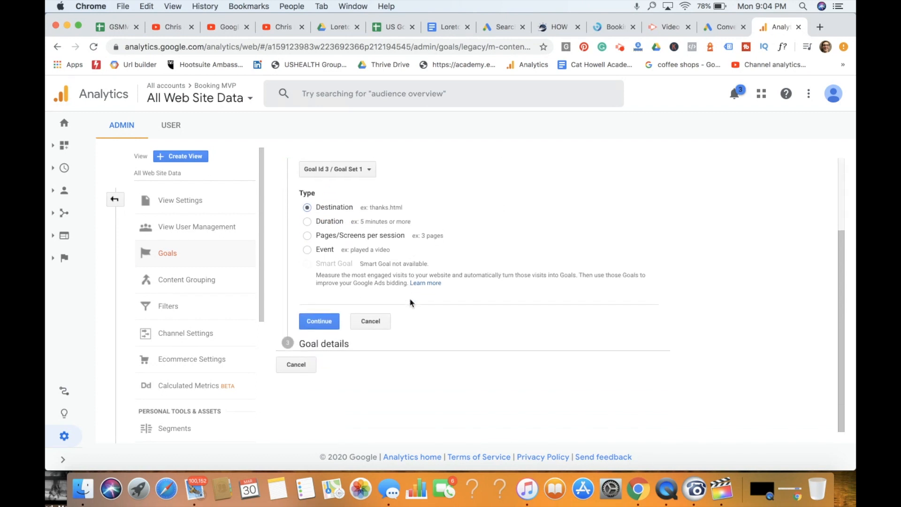
click(320, 321)
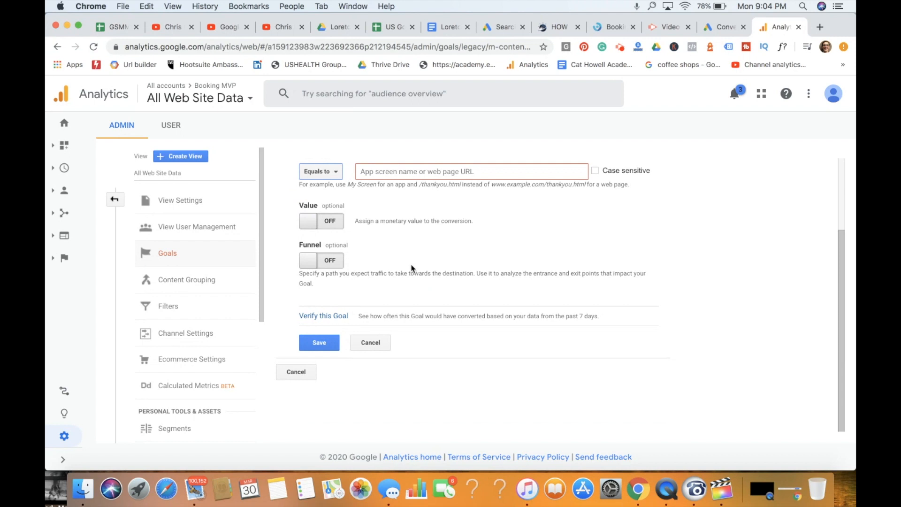
click(431, 237)
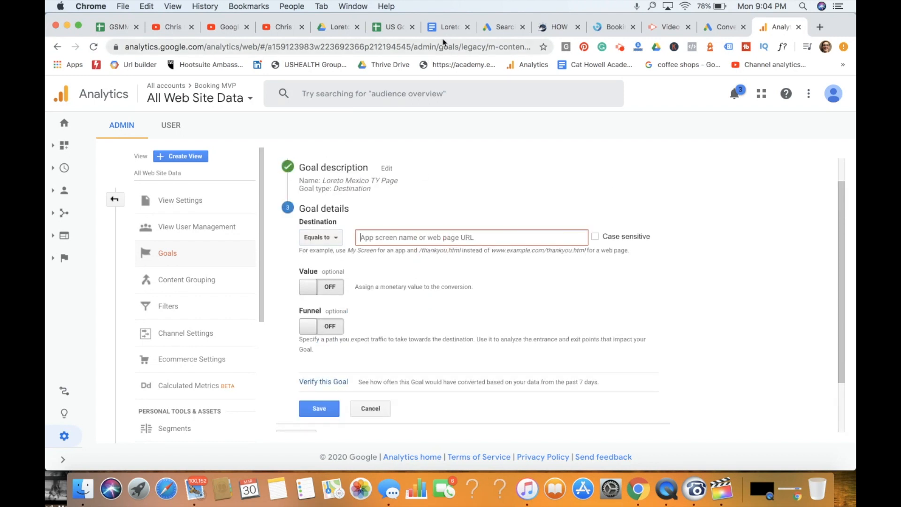
click(557, 27)
scroll(503, 220, down, 2)
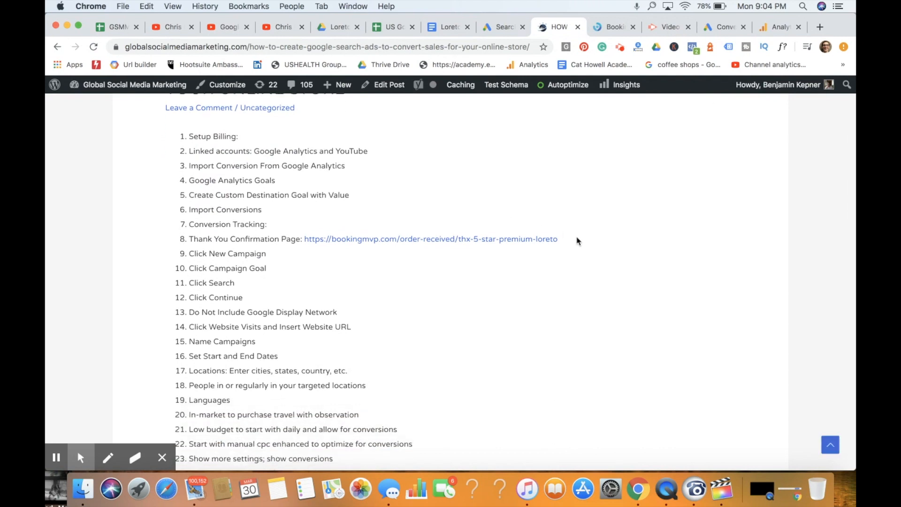
drag(579, 239, 302, 237)
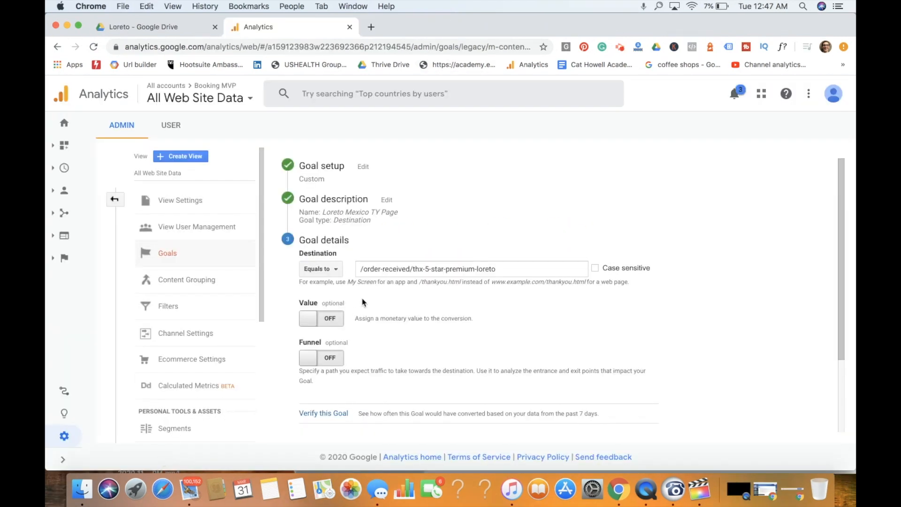
triple_click(392, 268)
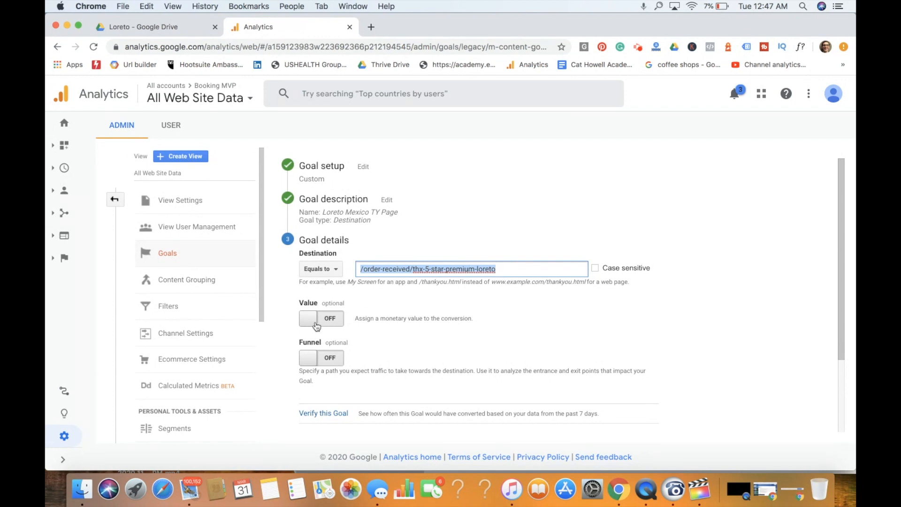
- Turn on the goal's monetary value, set it to 600 USD, and verify the goal against recent data
click(306, 286)
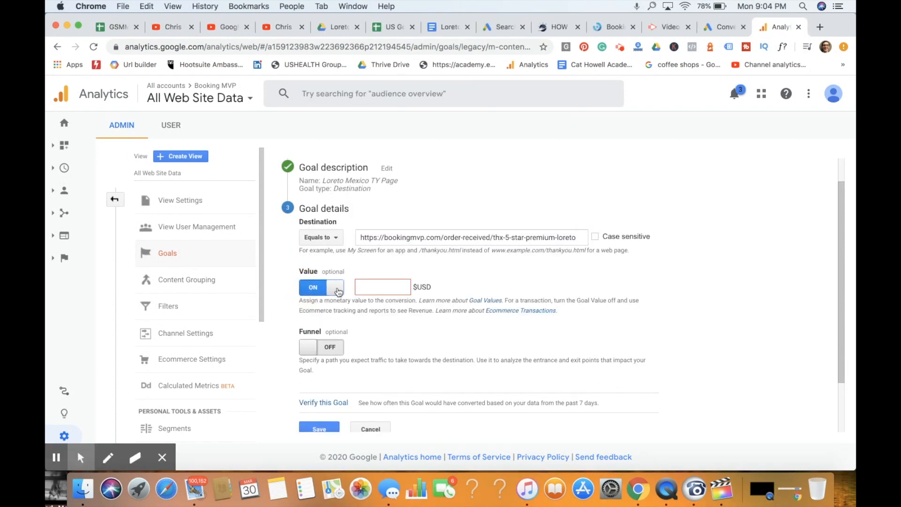
click(377, 286)
text(600)
scroll(487, 282, down, 3)
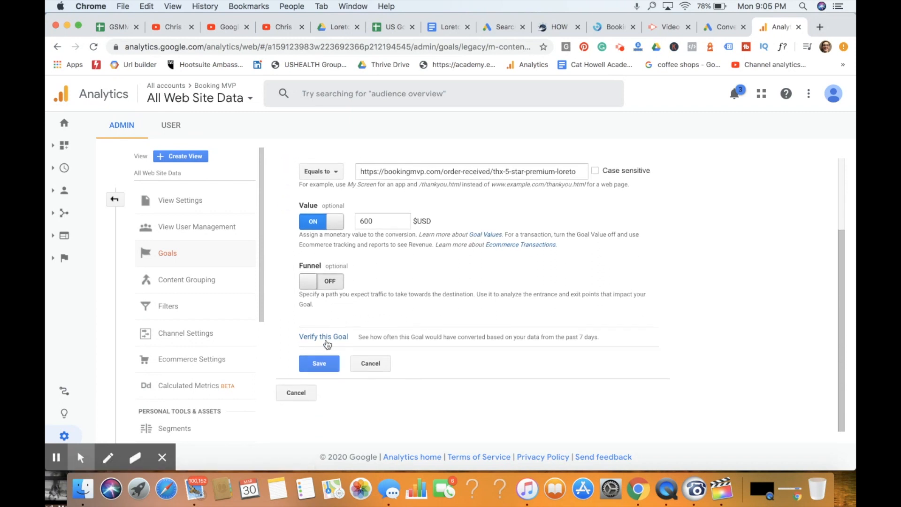
click(327, 344)
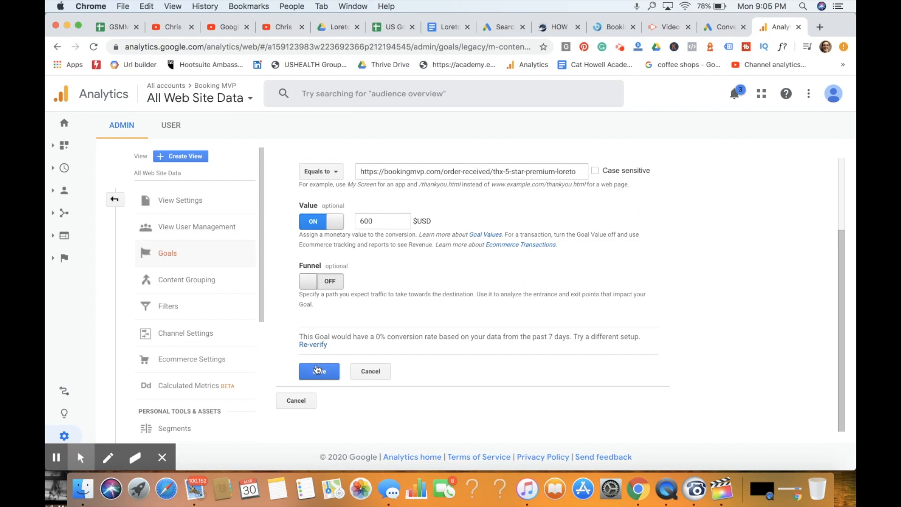
- Save the Loreto Mexico goal and switch to the conversion actions in Google Ads
click(317, 371)
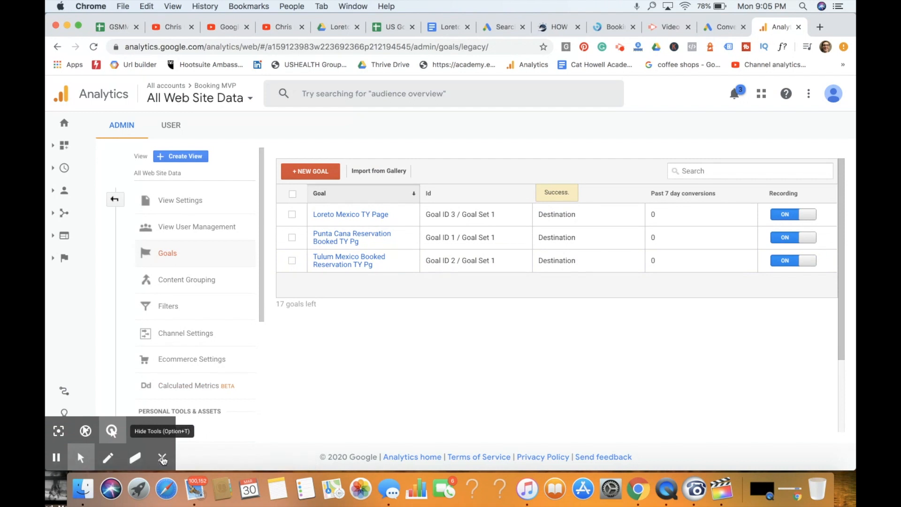
click(507, 37)
click(729, 32)
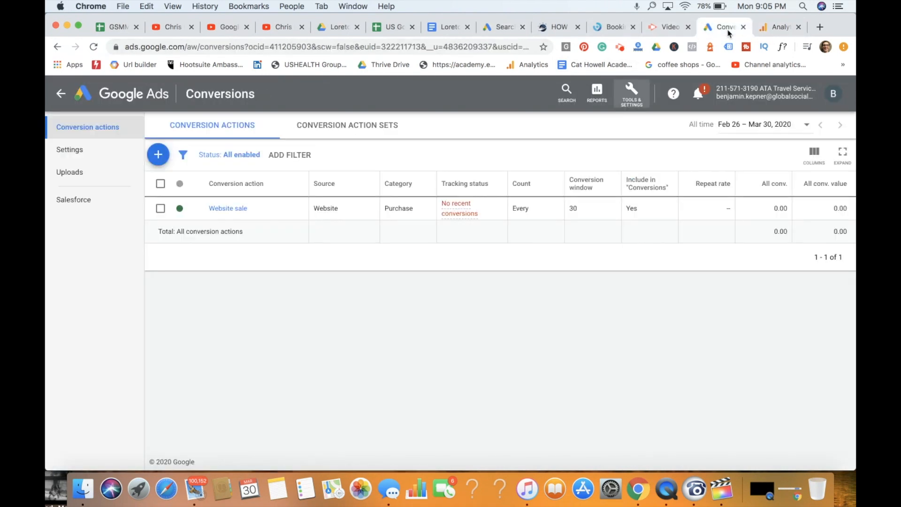
- Start a new conversion action of the Import kind with Google Analytics as the source, and continue to the goal selection
click(159, 156)
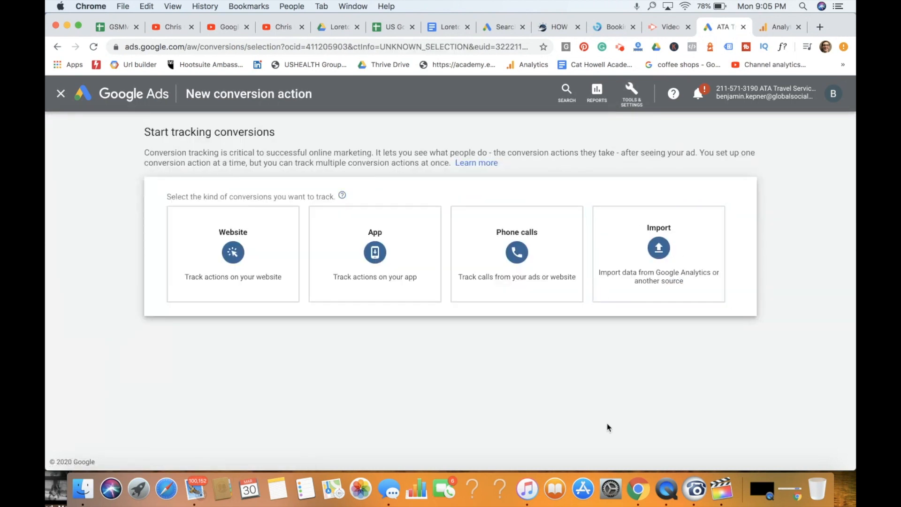
click(680, 263)
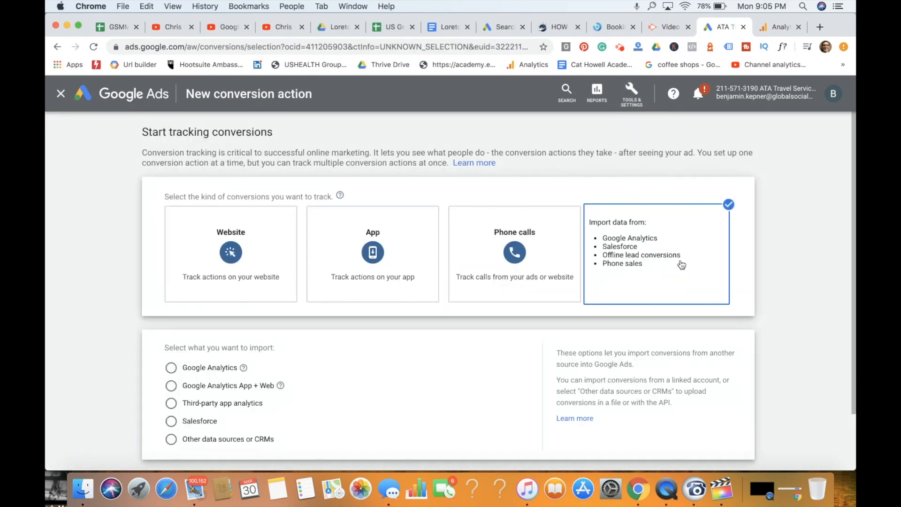
click(221, 368)
scroll(425, 372, down, 3)
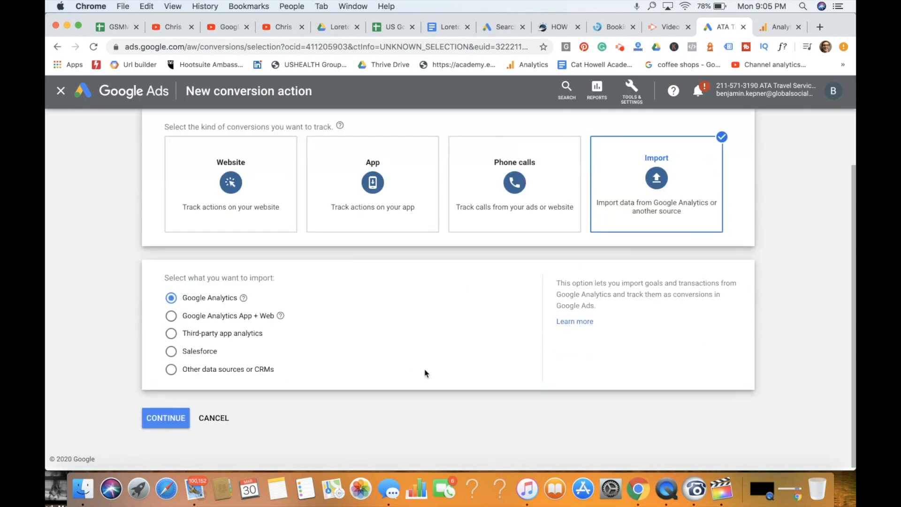
click(170, 421)
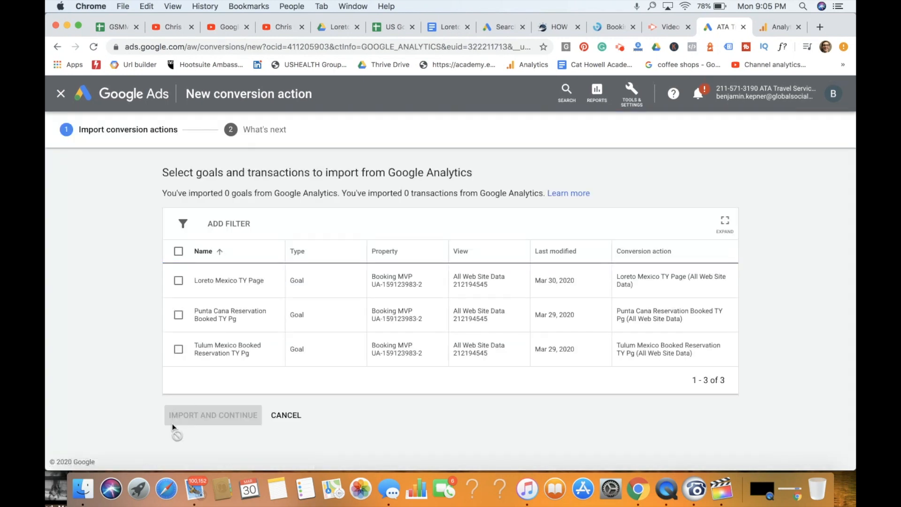
- Import the Loreto Mexico, Punta Cana and Tulum Mexico thank-you page goals as conversion actions and finish the import
click(179, 281)
click(178, 315)
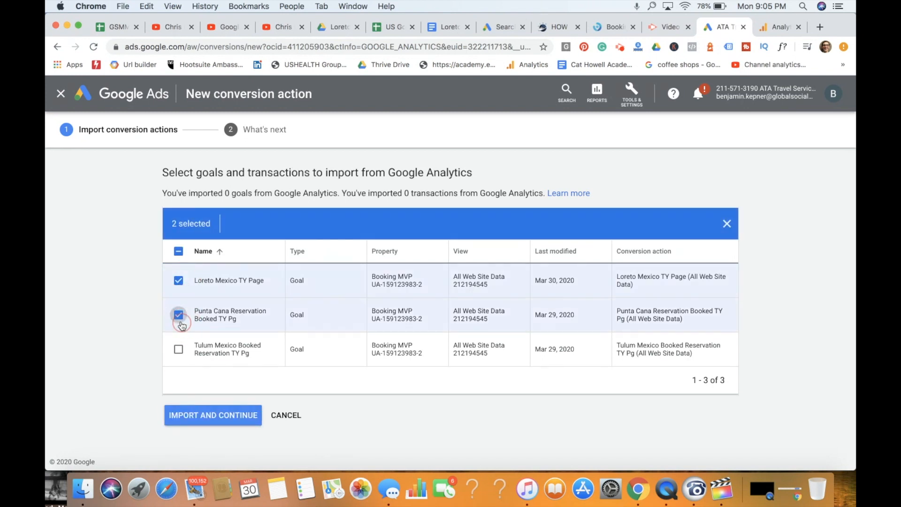
click(180, 349)
click(217, 415)
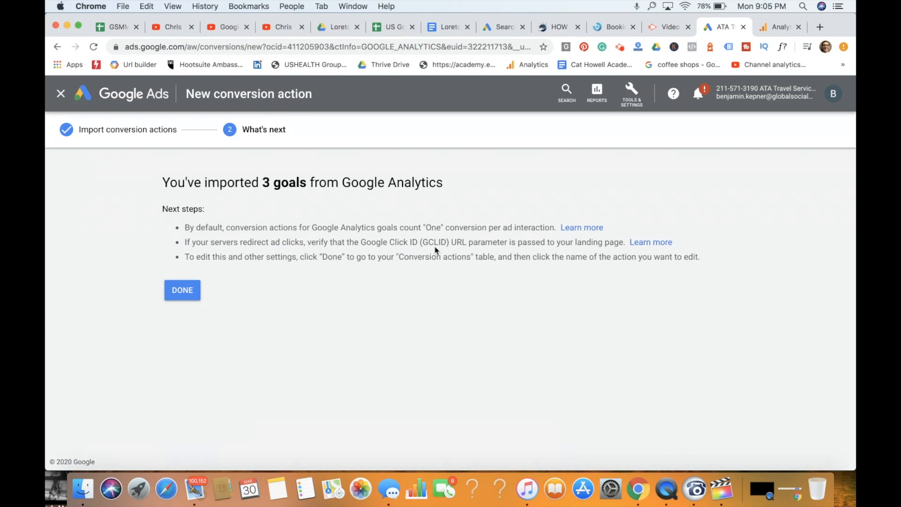
click(168, 288)
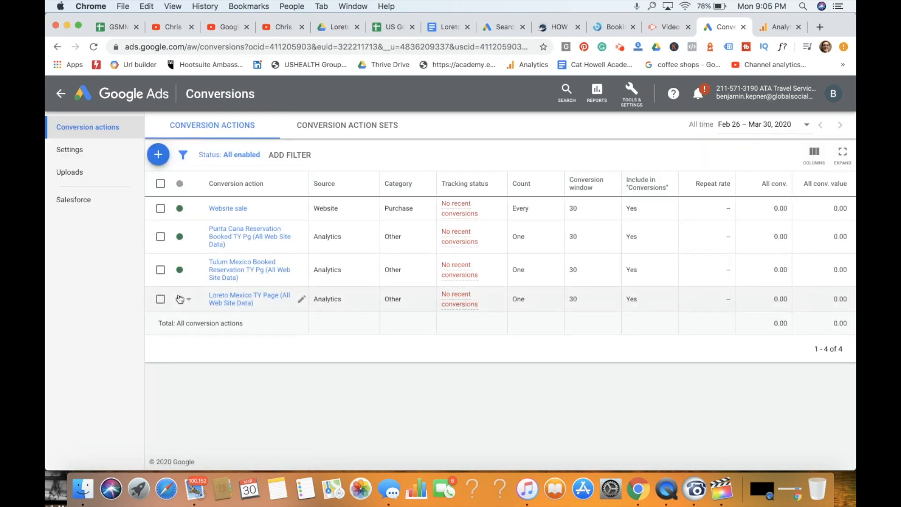
- Review the payments account and payments profile in the billing settings, and return to the account overview
mouse_move(465, 218)
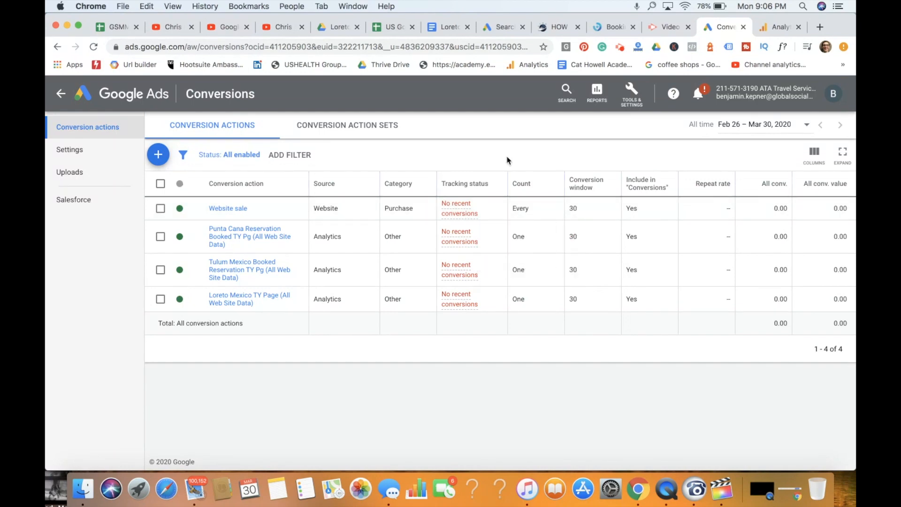
click(631, 91)
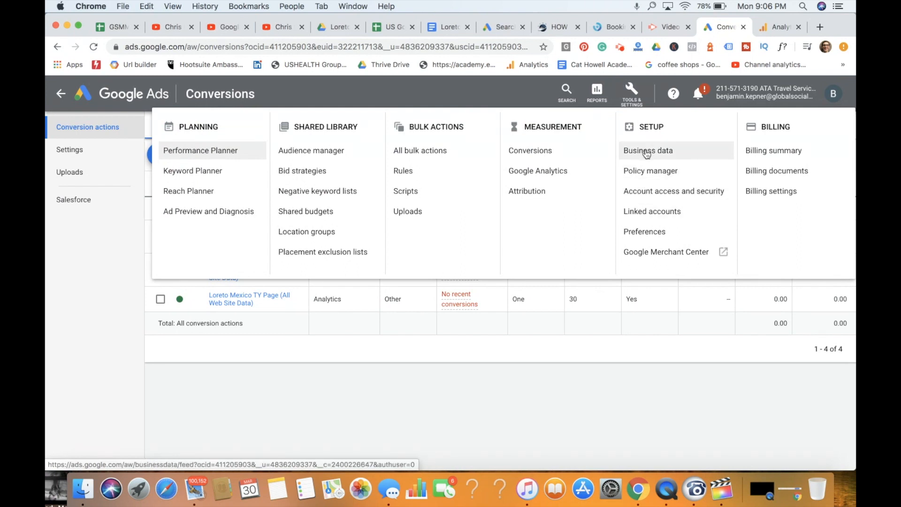
click(760, 191)
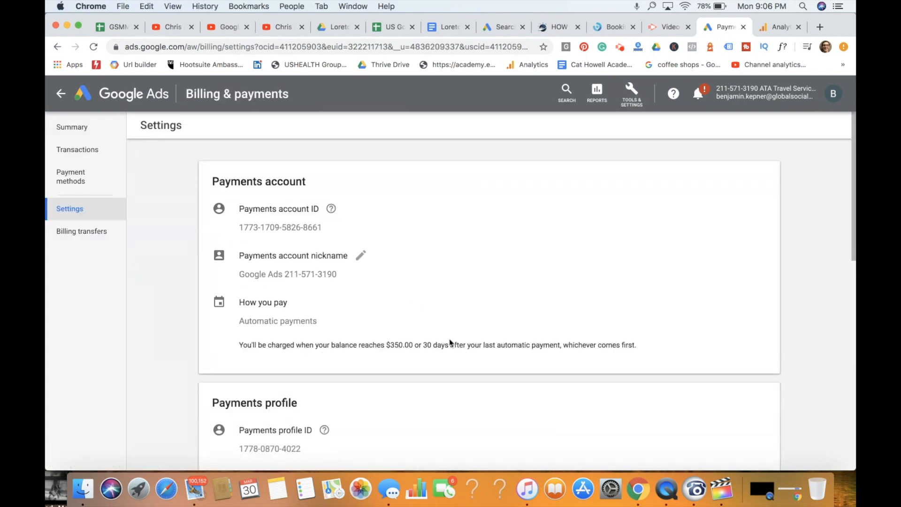
scroll(554, 354, down, 10)
scroll(422, 274, down, 3)
scroll(424, 274, up, 15)
click(61, 94)
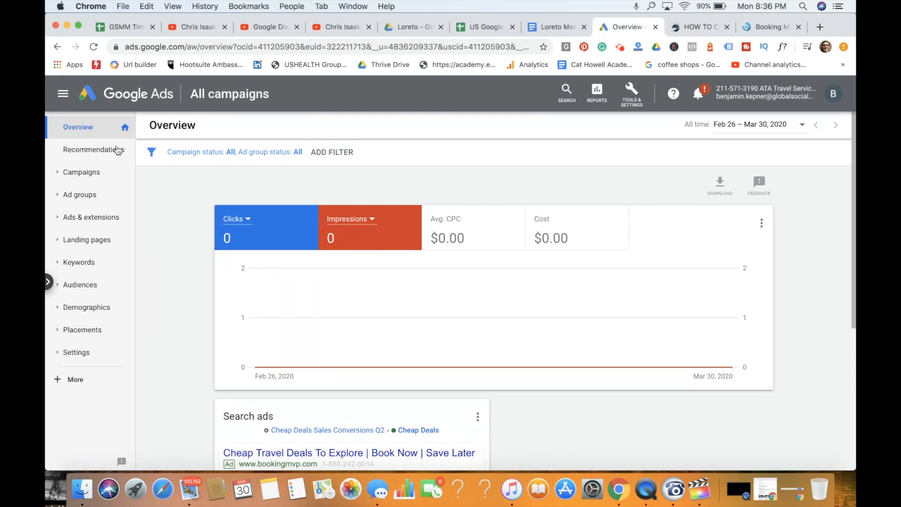
- Create a new campaign with Sales as the goal and Search as the campaign type
click(81, 173)
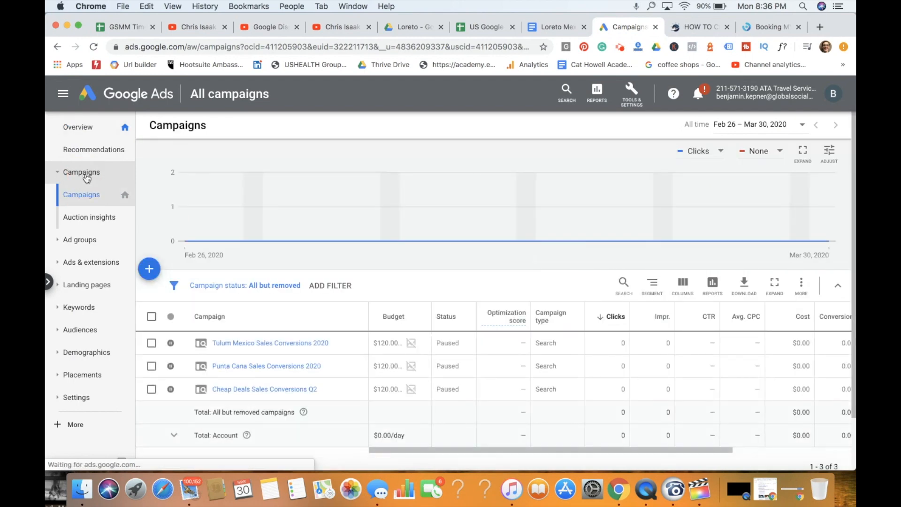
click(153, 276)
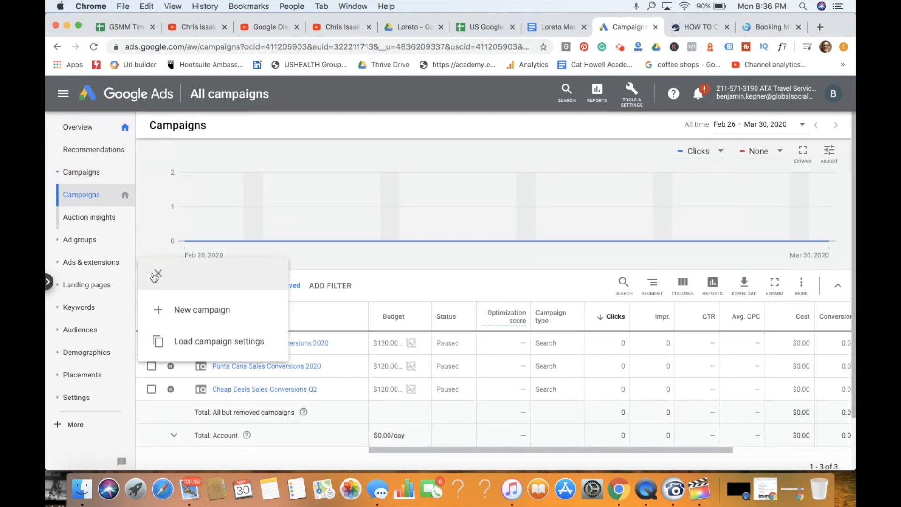
click(183, 309)
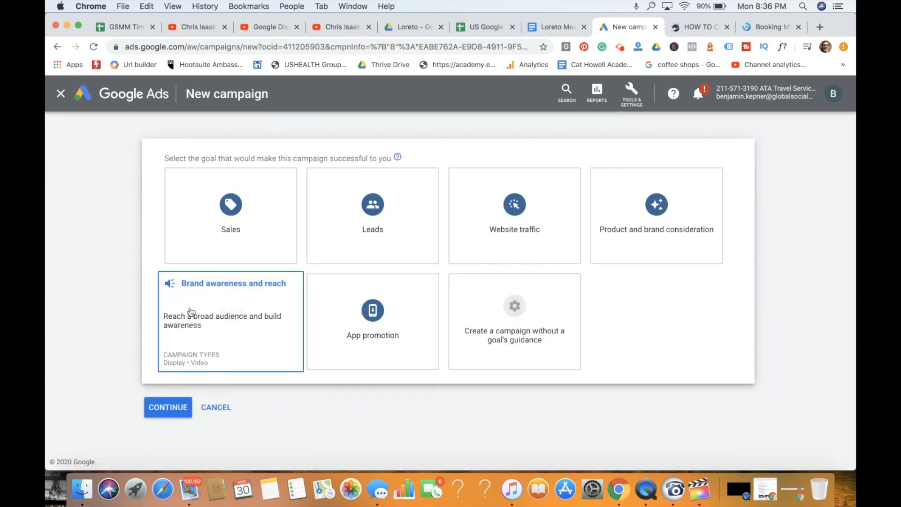
click(239, 227)
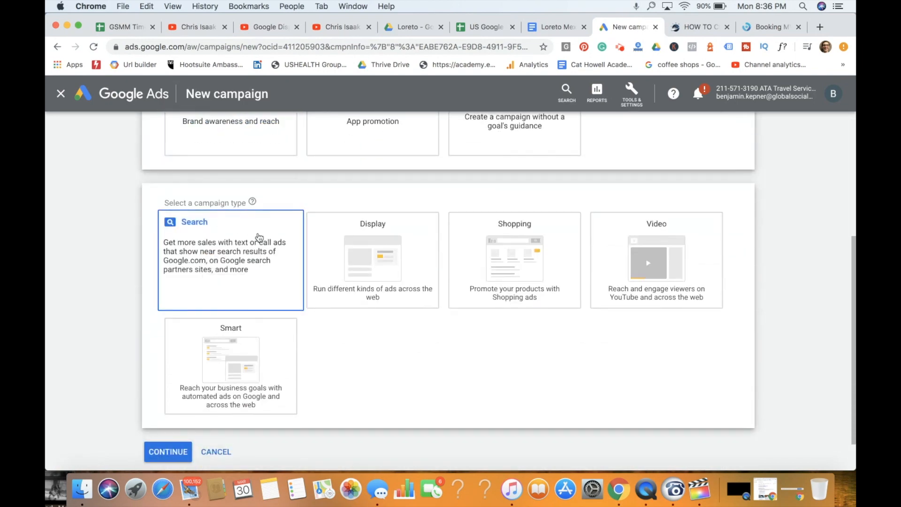
click(259, 237)
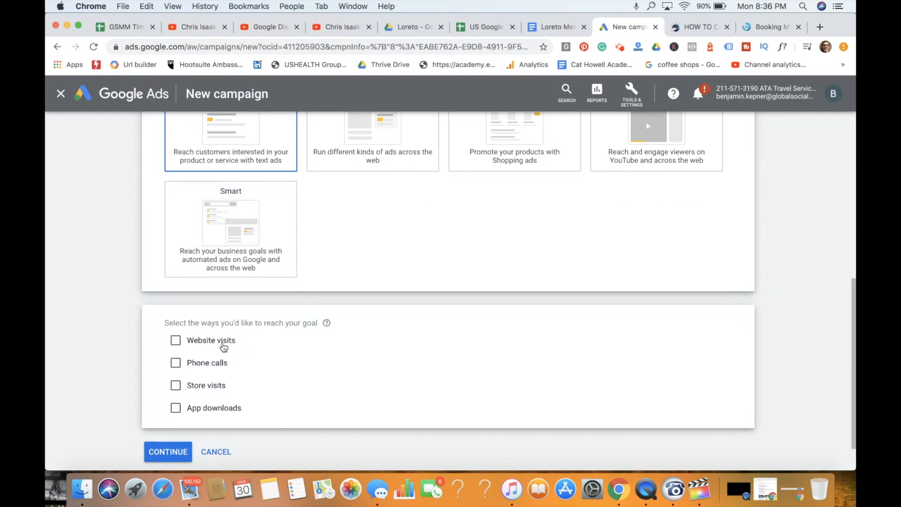
- Choose Website visits as the way to reach the goal, enter the Booking MVP home page address, and continue to the campaign settings
click(224, 340)
click(236, 365)
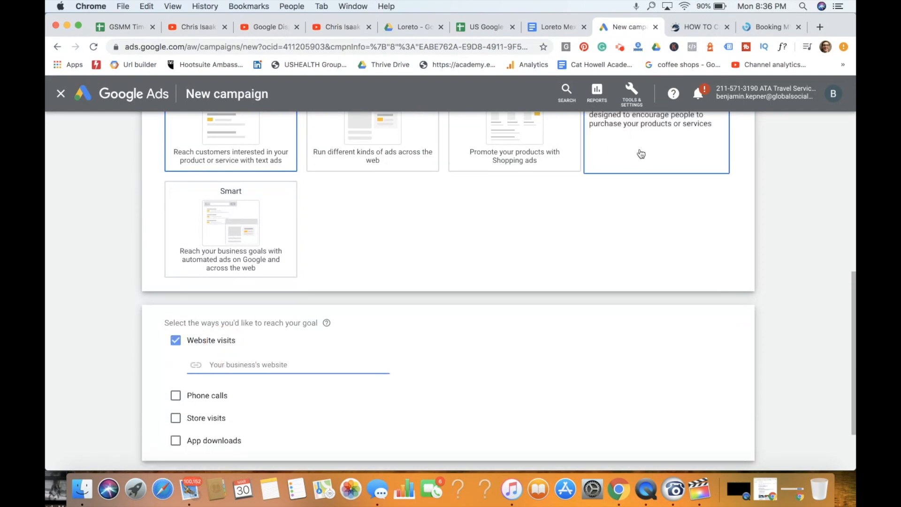
click(770, 27)
click(383, 47)
key(super+x)
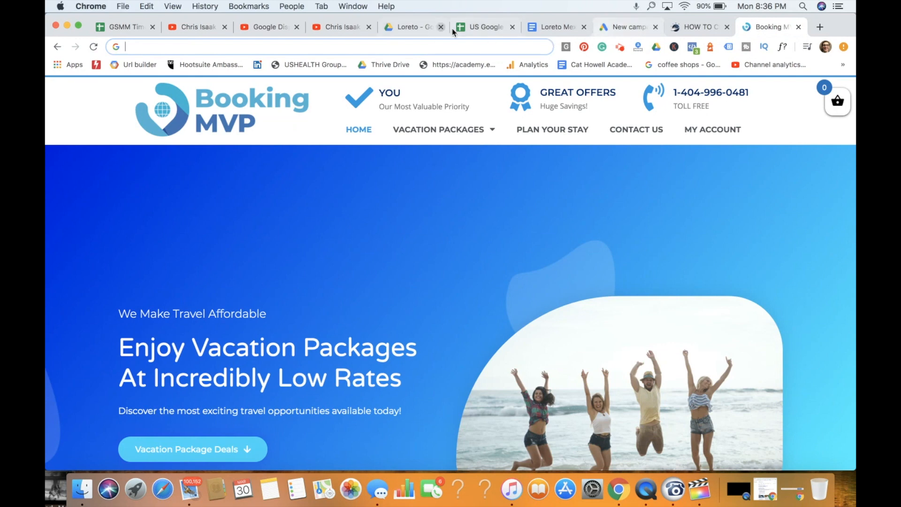
click(629, 26)
key(super+v)
scroll(453, 277, down, 3)
click(167, 412)
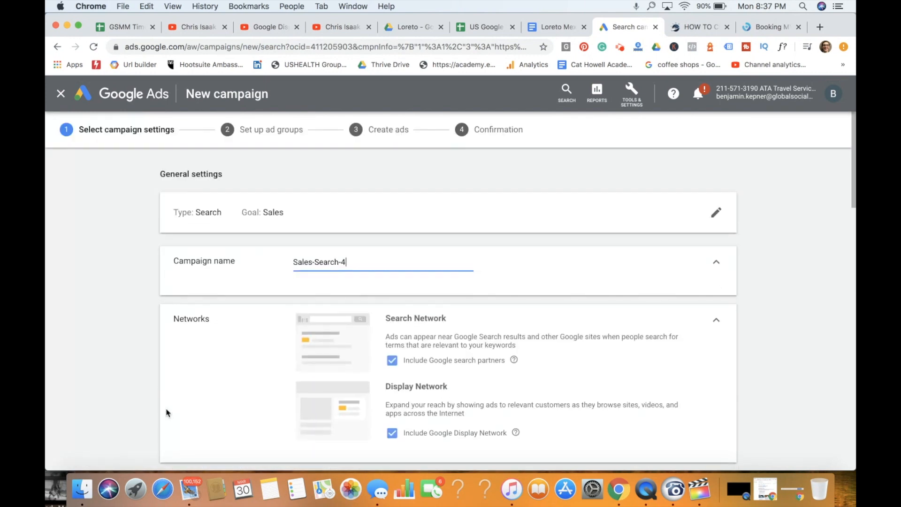
- Replace the default campaign name with "Loreto Mexico Search Sales 2020"
triple_click(344, 262)
key(BackSpace)
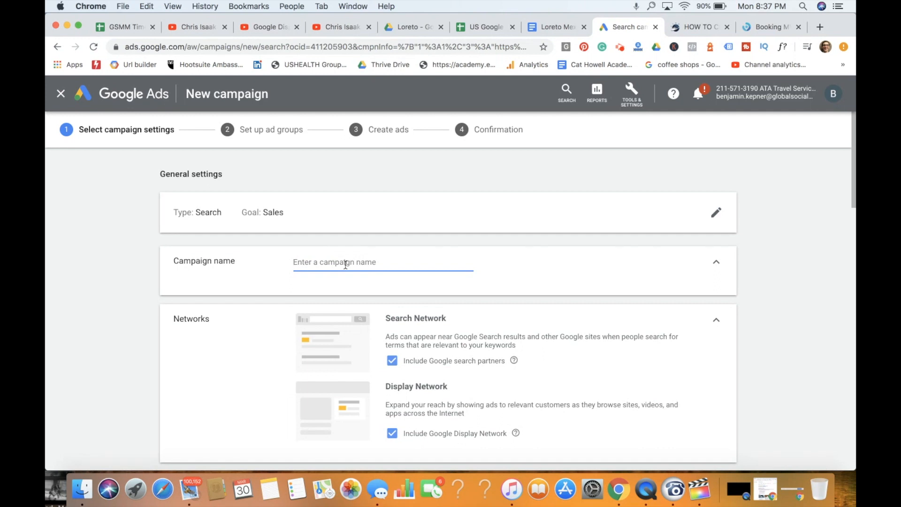
text(Loreto Mexico Search Sales 2020)
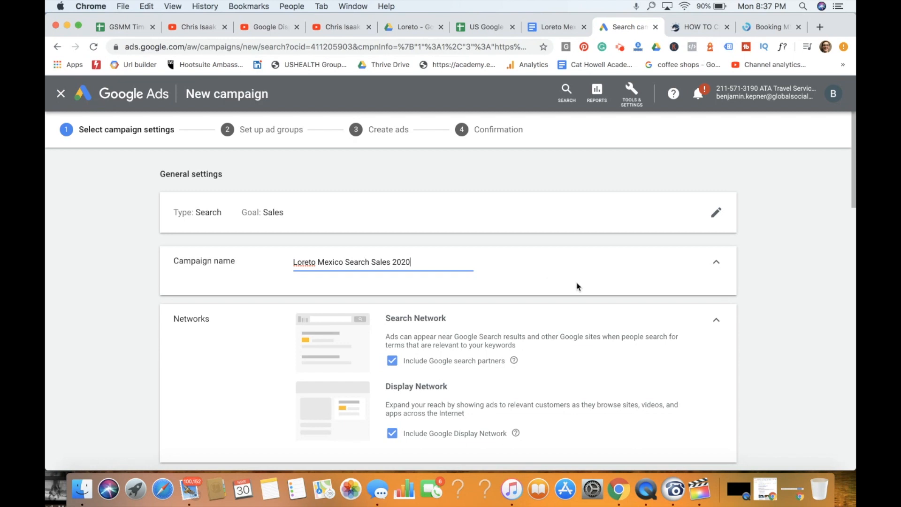
- Show the additional general settings and set the campaign's end date to Apr 30, 2020
scroll(577, 286, down, 3)
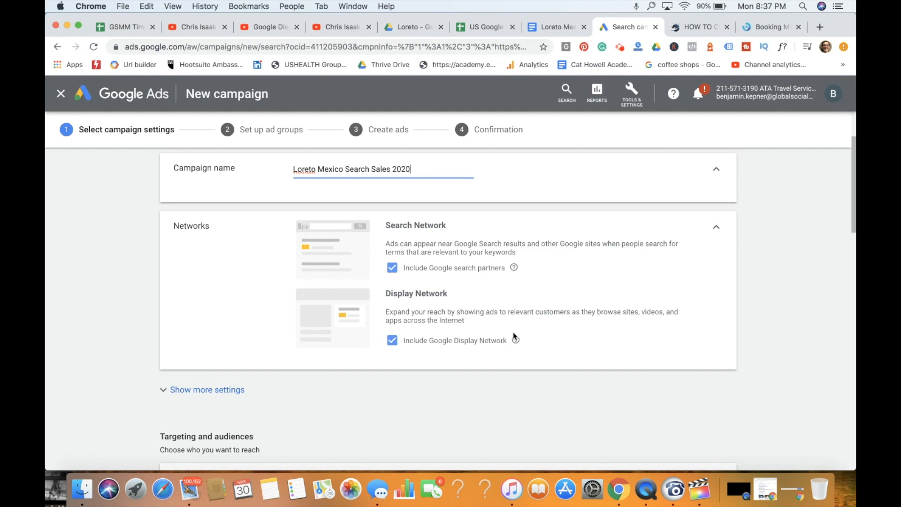
click(219, 393)
scroll(515, 354, down, 3)
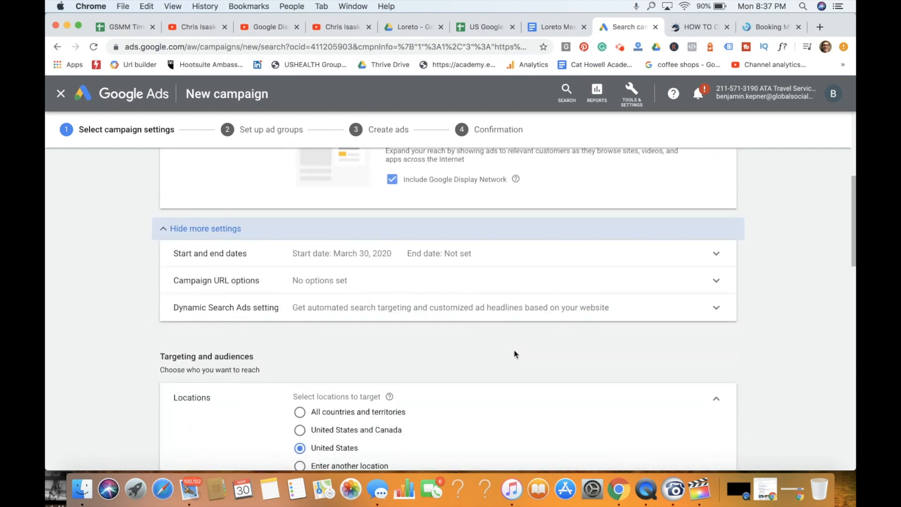
click(425, 256)
click(388, 341)
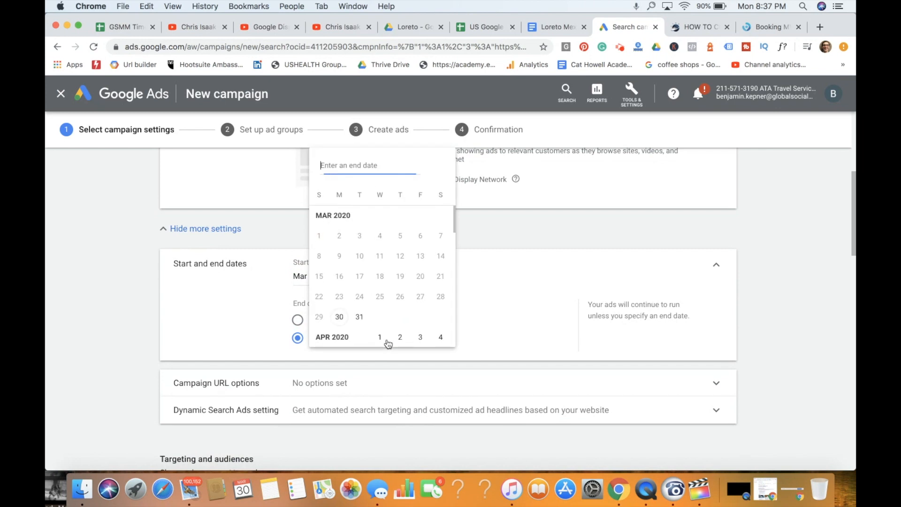
scroll(419, 311, down, 5)
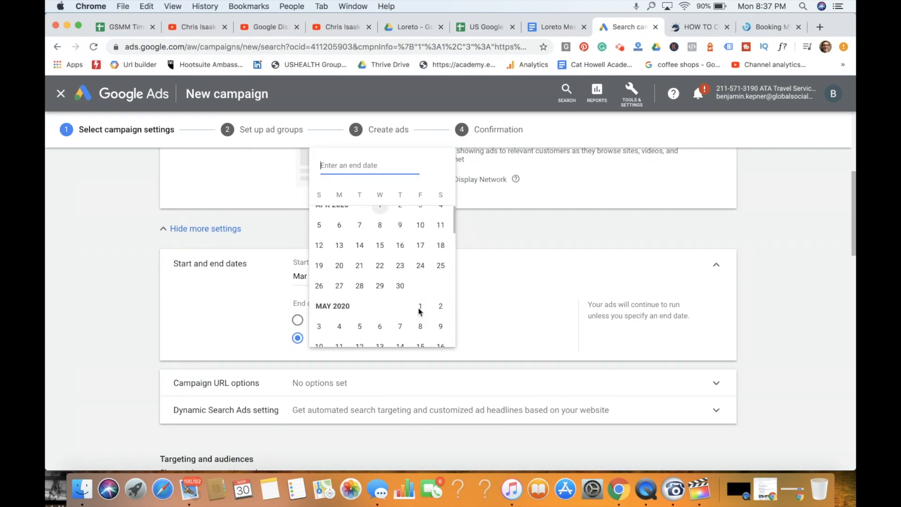
click(400, 282)
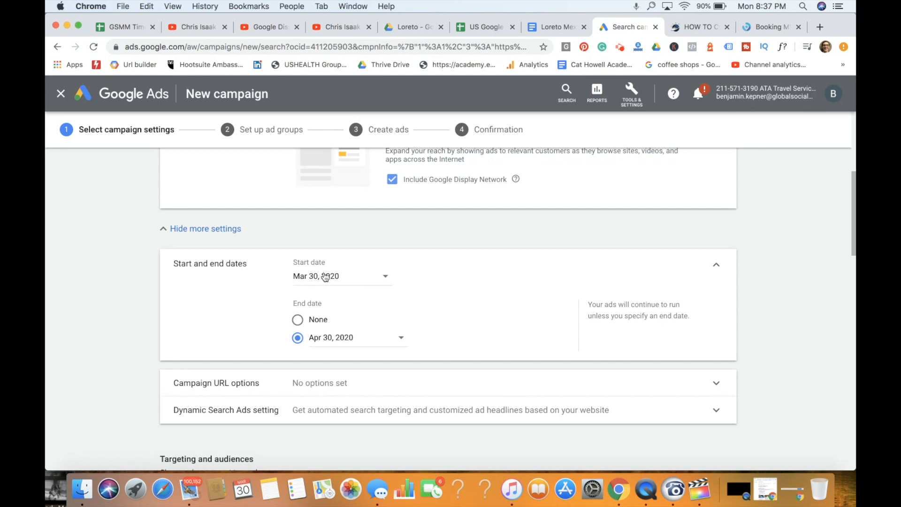
- Add Spanish to the campaign's target languages alongside English and French
scroll(624, 285, down, 3)
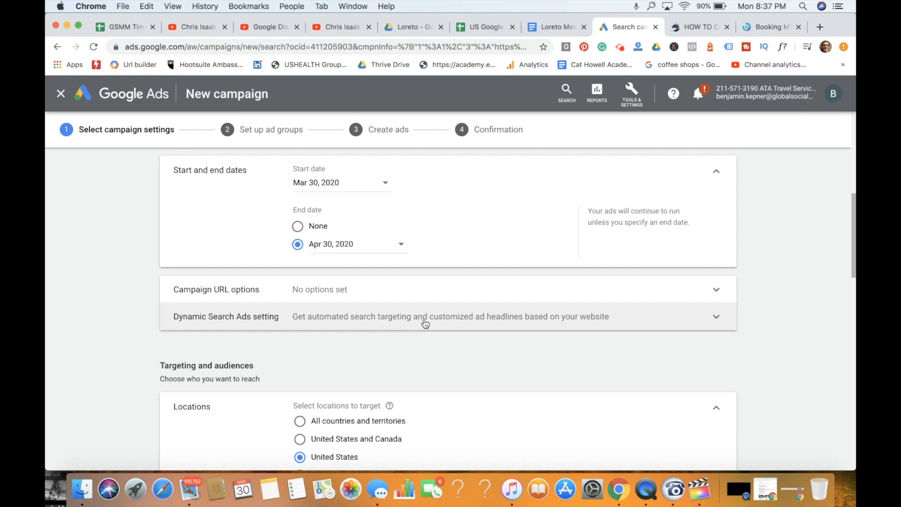
scroll(425, 323, down, 5)
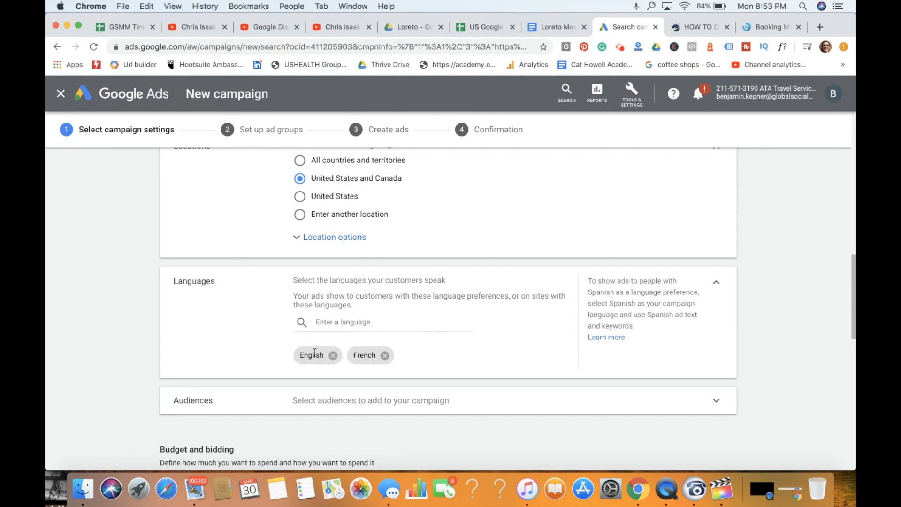
click(348, 323)
text(Spanish)
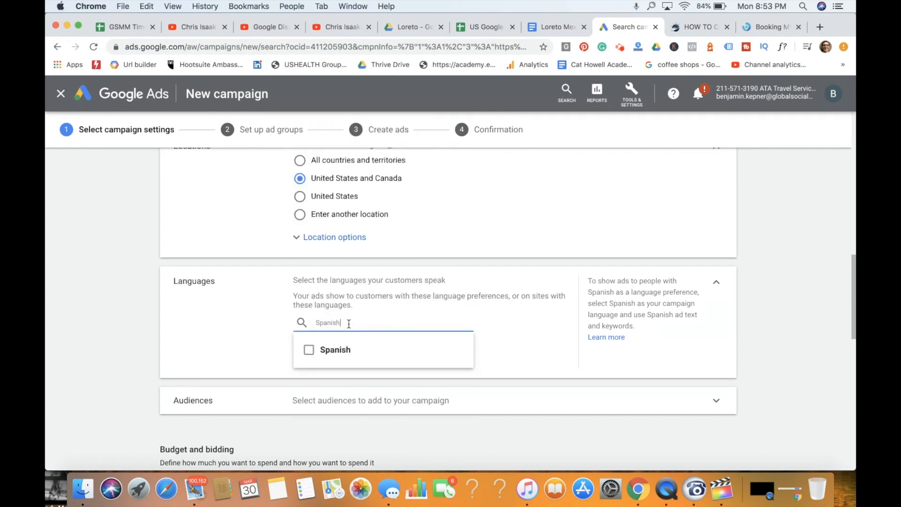
click(309, 350)
click(526, 346)
scroll(523, 341, down, 5)
- Open the campaign's audience settings and add the Travel in-market audience from the actively researching or planning group
click(470, 198)
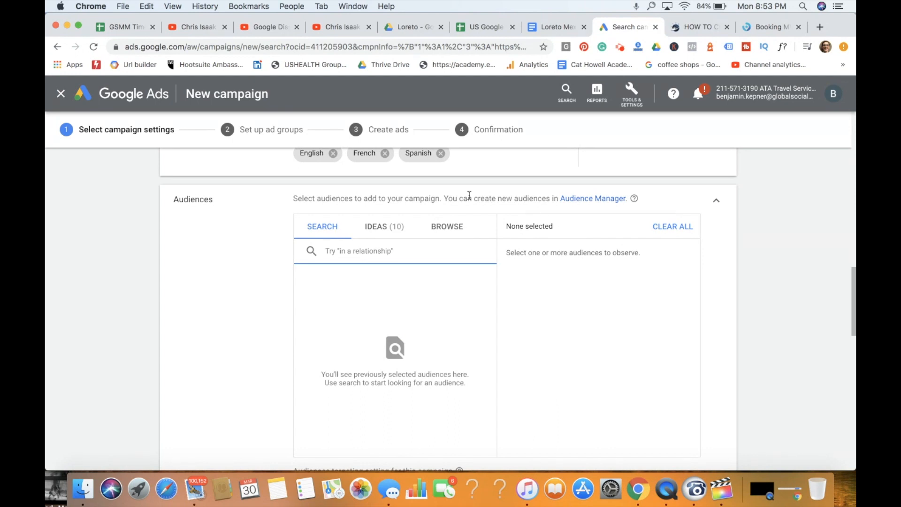
click(452, 230)
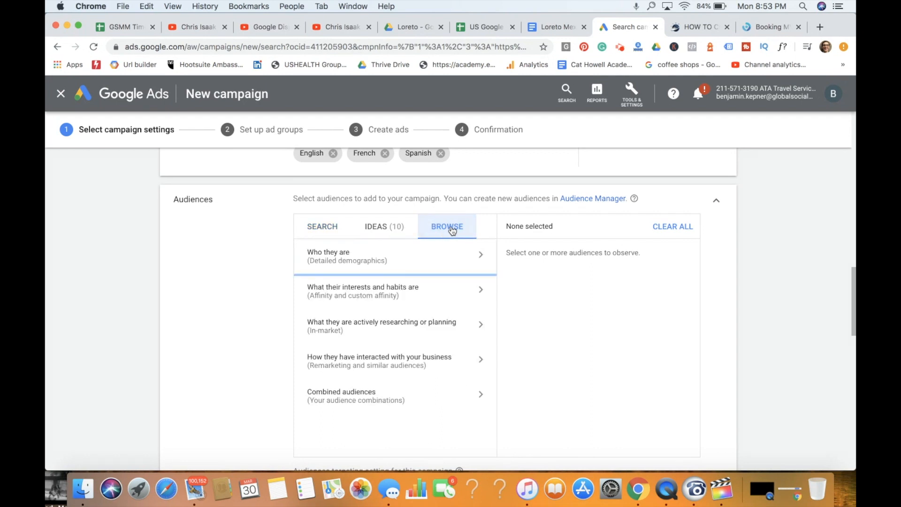
click(416, 322)
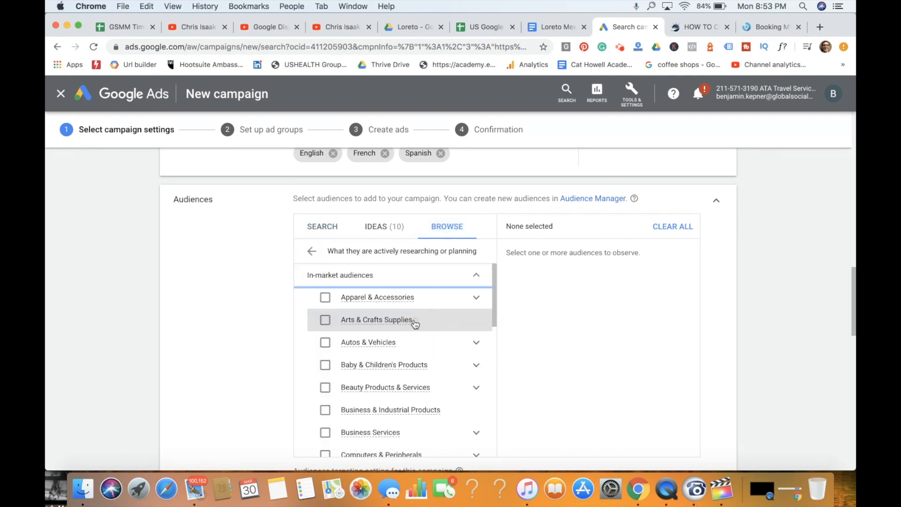
scroll(421, 400, down, 6)
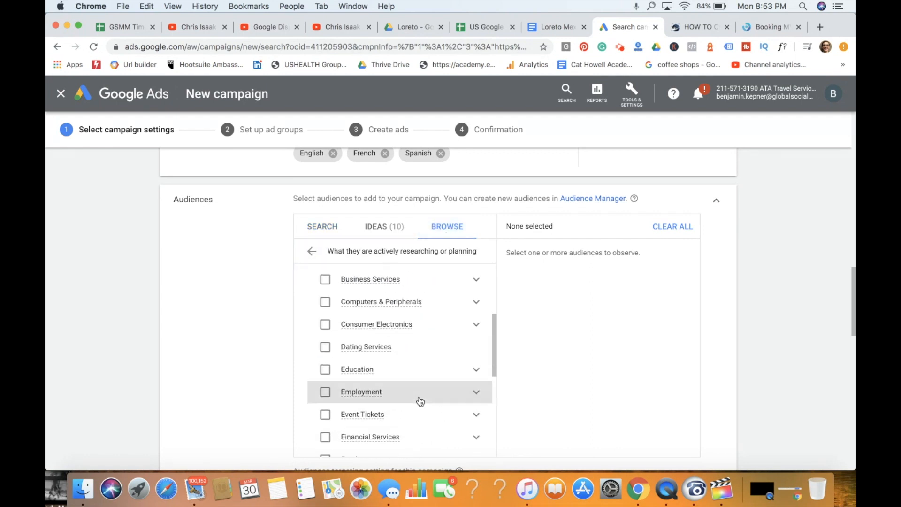
scroll(420, 400, down, 5)
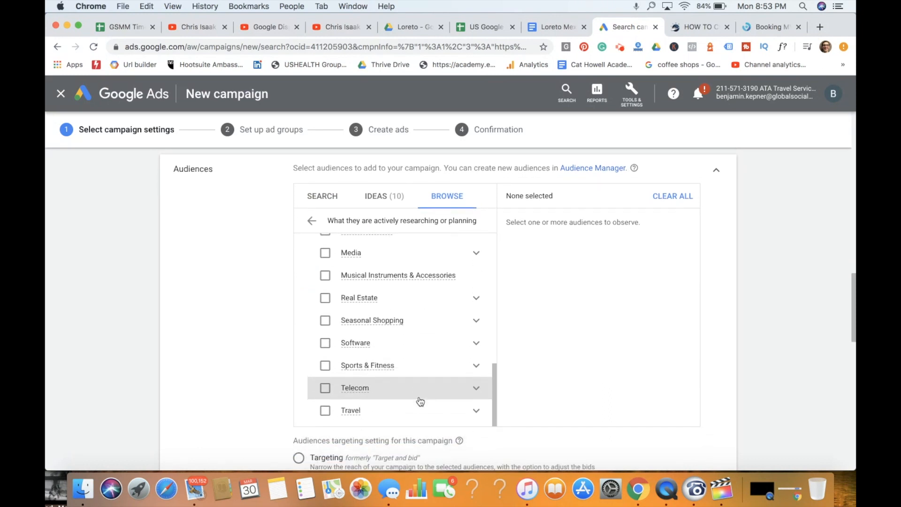
click(398, 418)
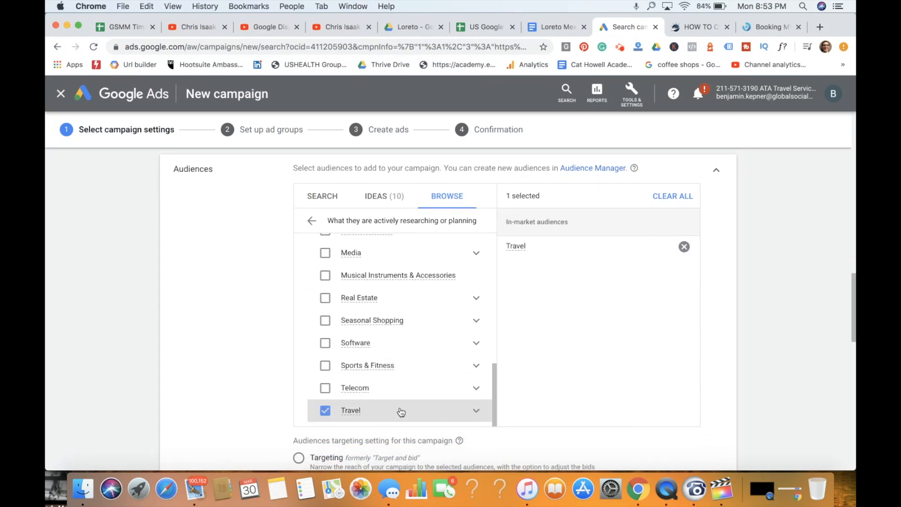
- Add the Travel subcategories Air Travel, Bus & Rail Travel, Car Rental, Cruises, Hotels & Accommodations and Trips by Destination to the audiences
scroll(418, 338, down, 3)
click(477, 339)
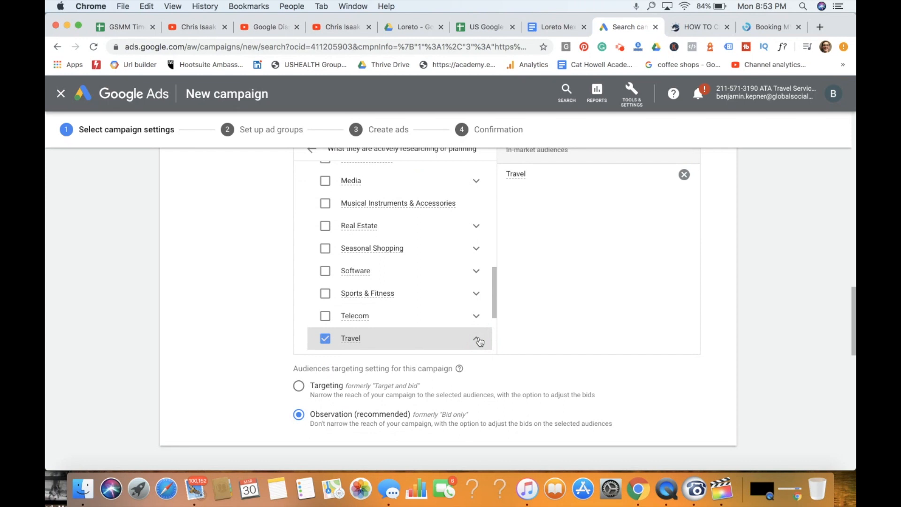
scroll(435, 280, down, 2)
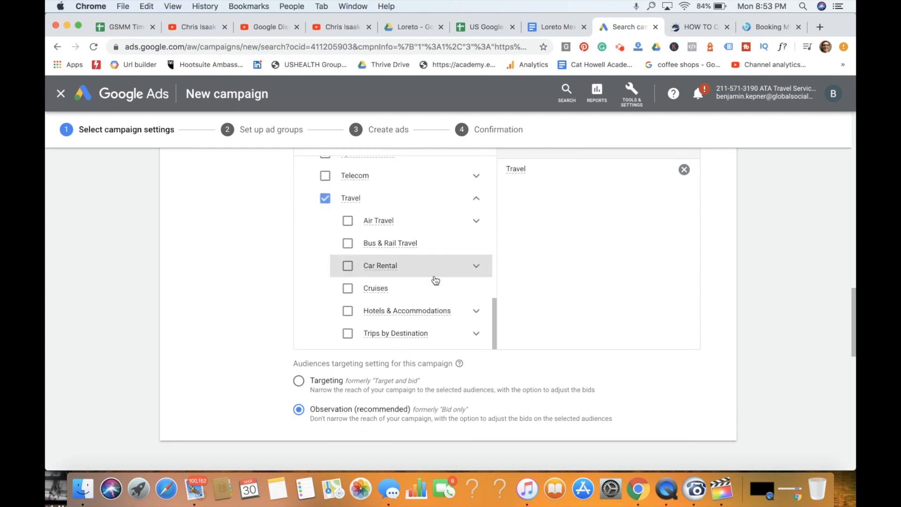
click(348, 222)
click(347, 243)
click(347, 266)
click(347, 288)
click(347, 310)
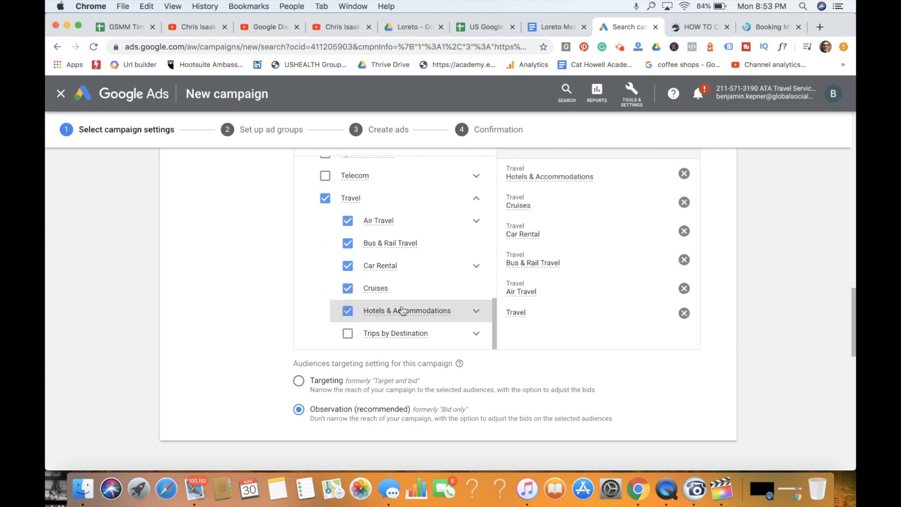
scroll(402, 312, down, 2)
click(348, 276)
- Review the selected Travel in-market audiences and the audience targeting setting, and dismiss the browser notification
scroll(429, 225, up, 3)
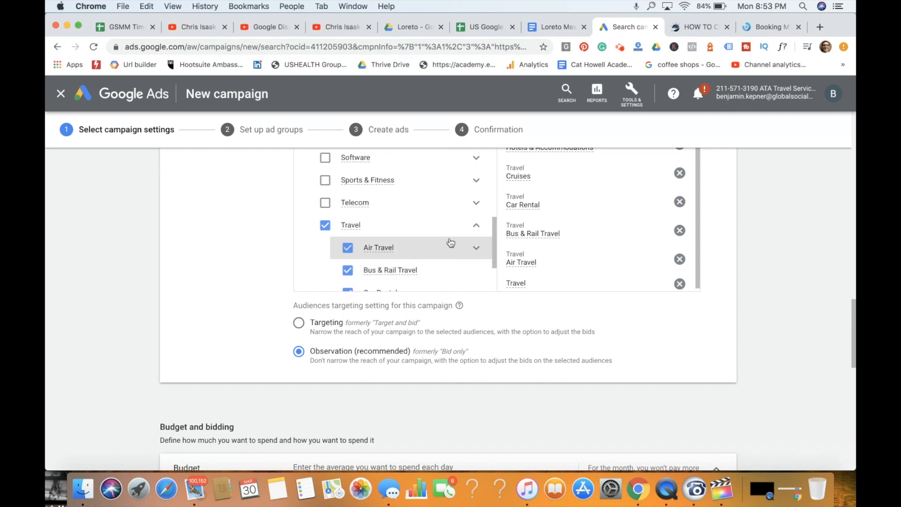
scroll(583, 183, up, 2)
scroll(583, 183, up, 2)
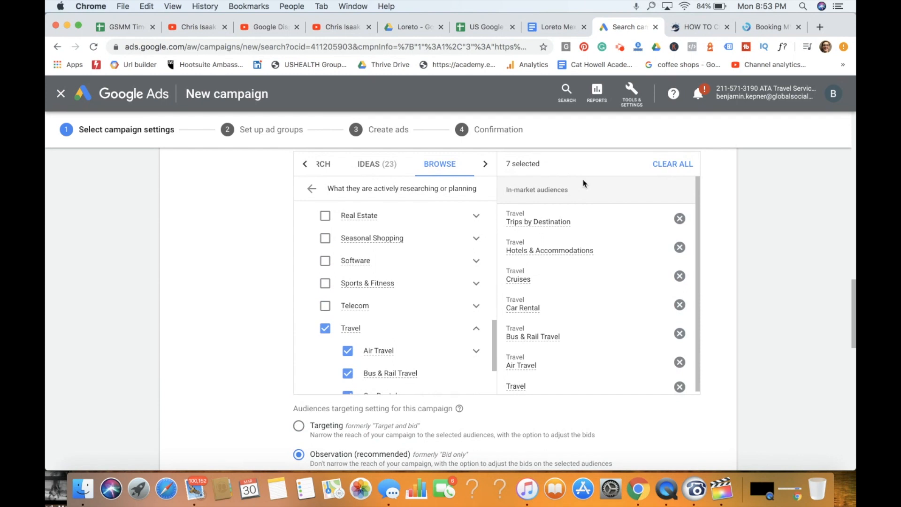
scroll(452, 297, down, 2)
scroll(436, 328, down, 2)
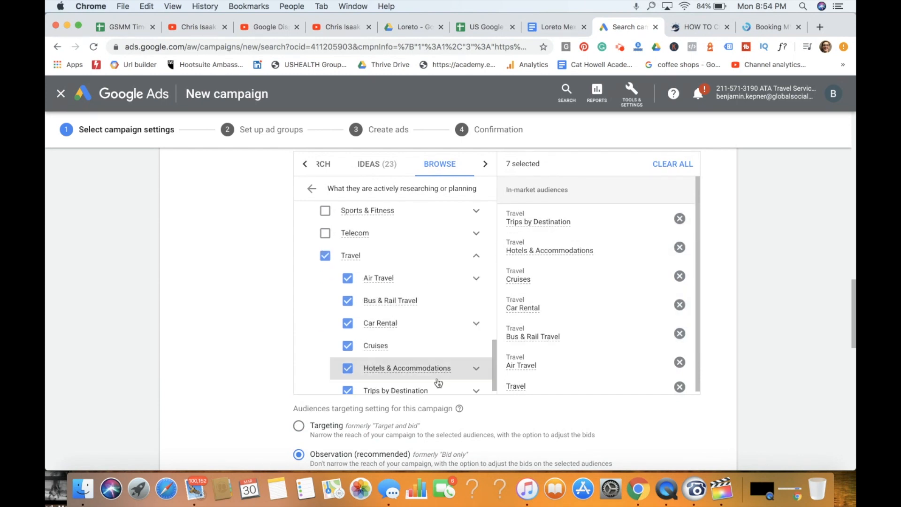
scroll(519, 430, down, 2)
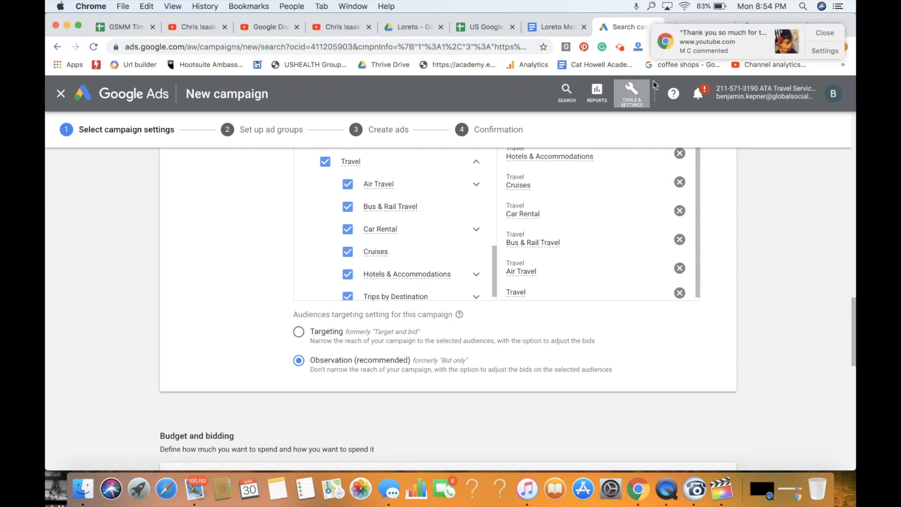
click(833, 38)
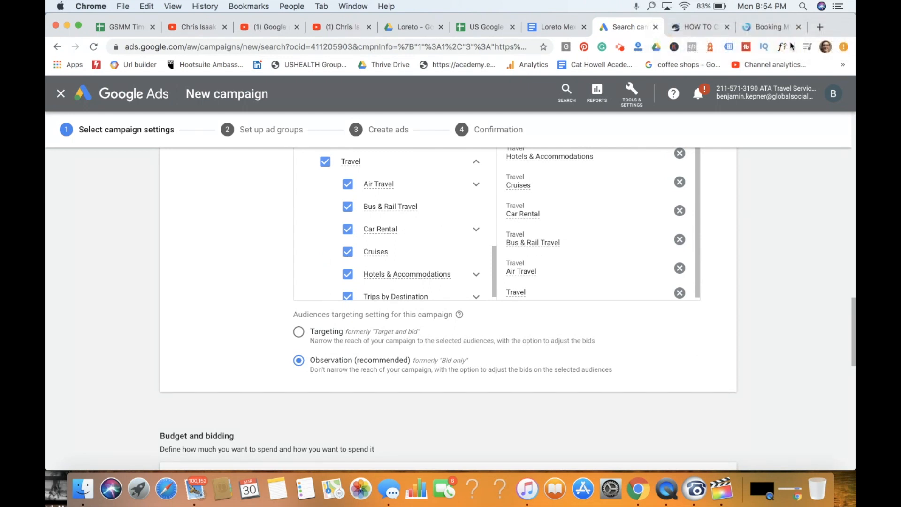
- Set the campaign's average daily budget to $100.00
scroll(596, 329, down, 10)
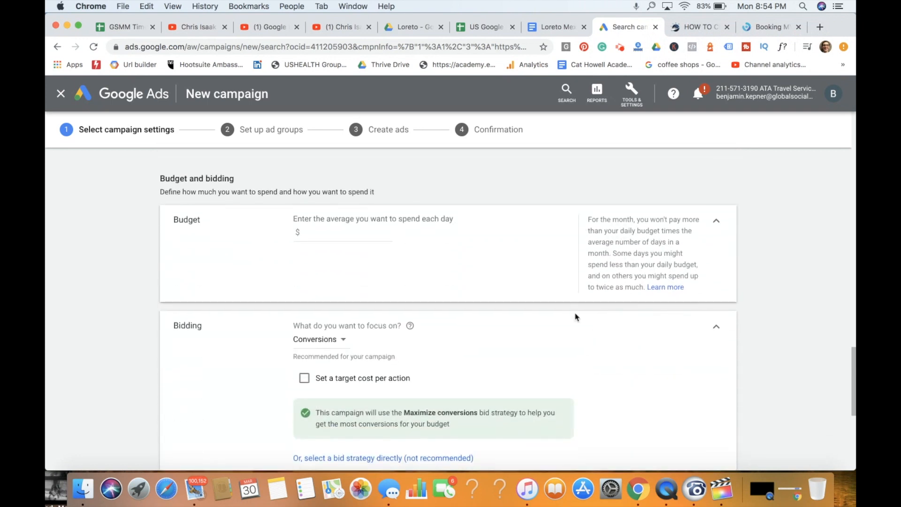
click(341, 232)
text(100.00)
click(443, 260)
- Focus the bidding on clicks and select Manual CPC directly as the campaign's bid strategy
scroll(501, 278, down, 3)
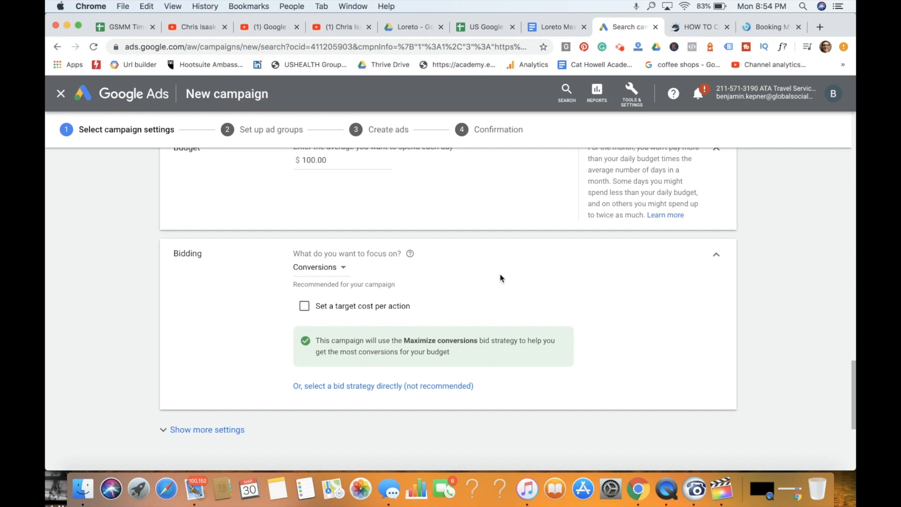
click(334, 266)
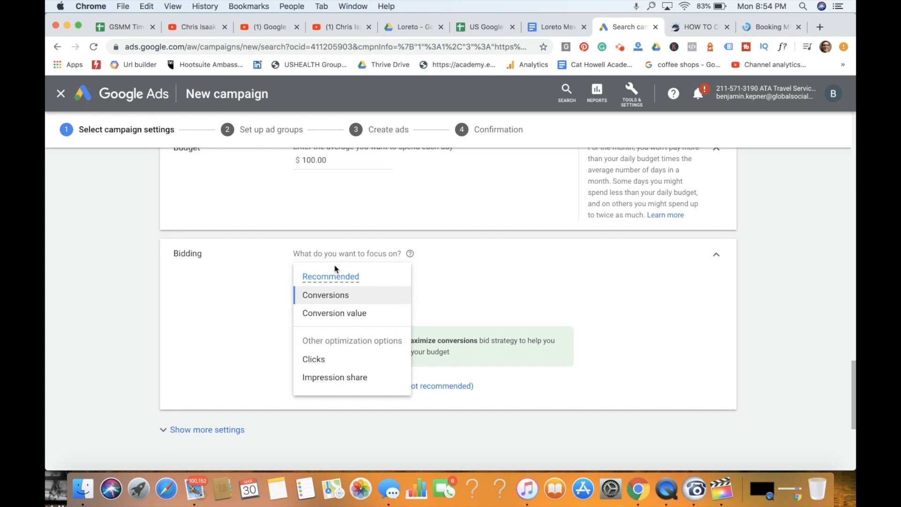
click(332, 361)
click(435, 403)
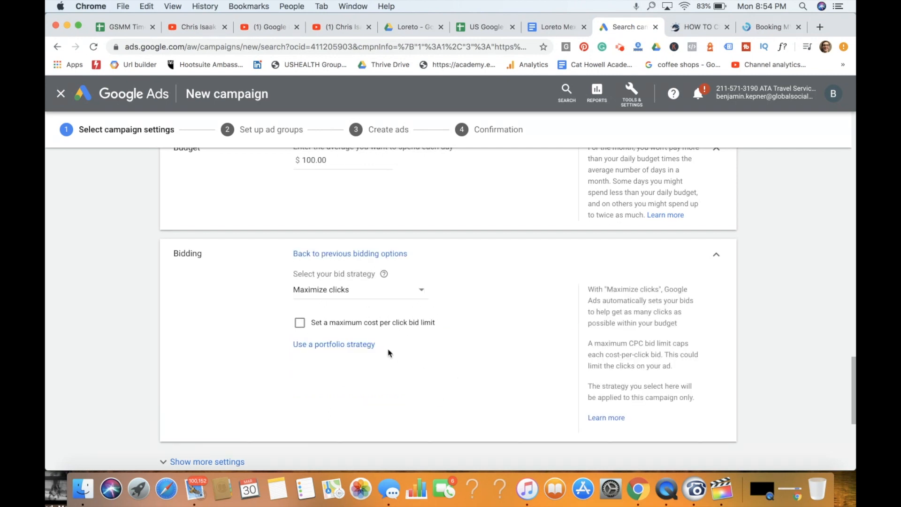
click(380, 292)
click(372, 290)
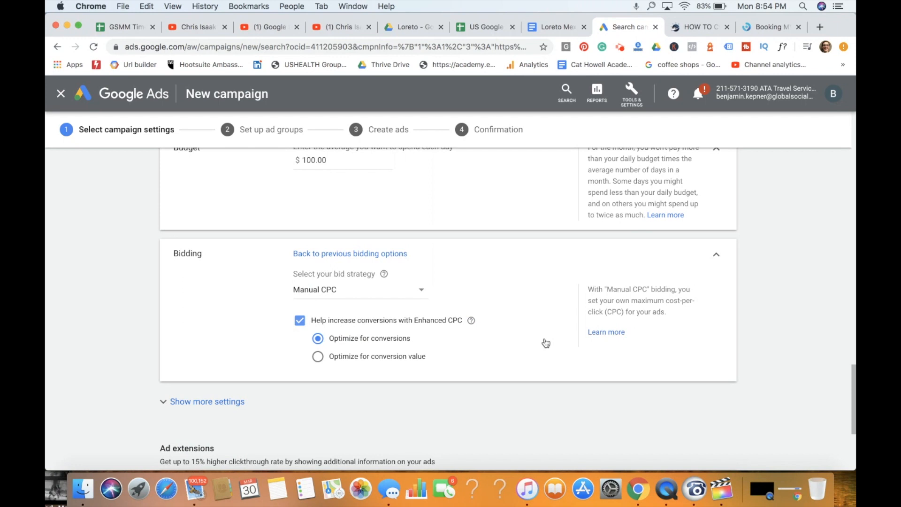
- Look through the available bid strategies and read the explanation of Maximize clicks
click(385, 292)
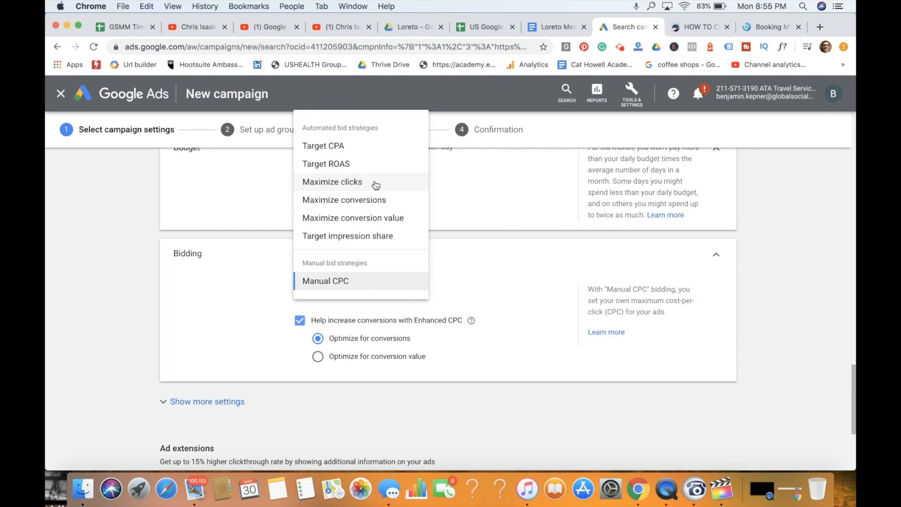
mouse_move(375, 184)
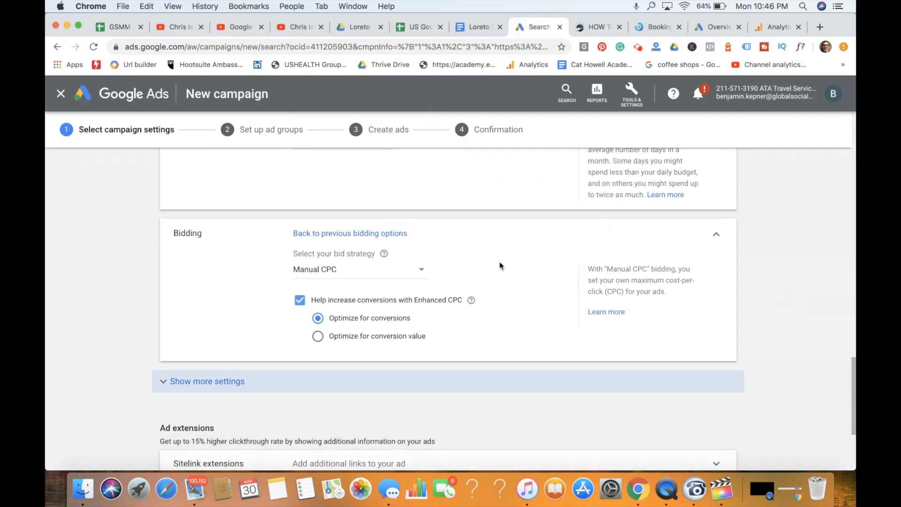
scroll(501, 267, down, 3)
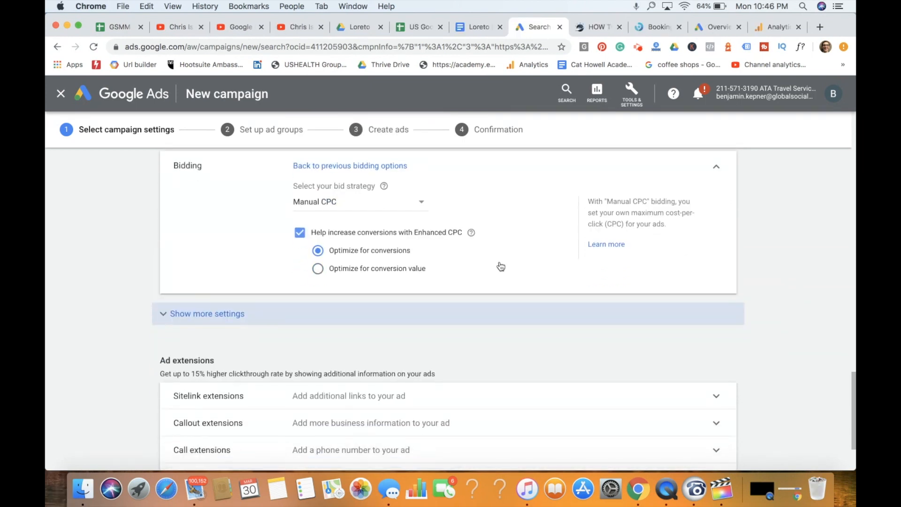
- Show the additional bidding settings and save Loreto Mexico TY Page (All Web Site Data) as the campaign's own conversion action
click(239, 315)
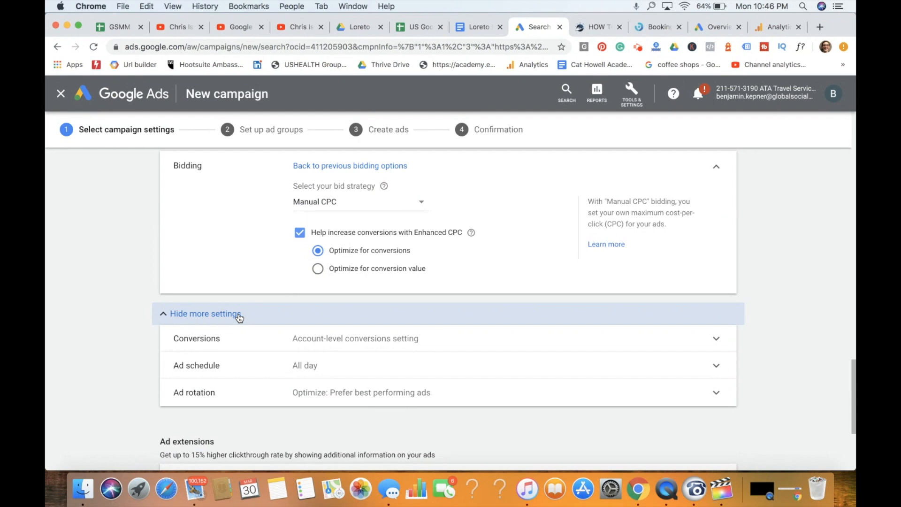
click(382, 341)
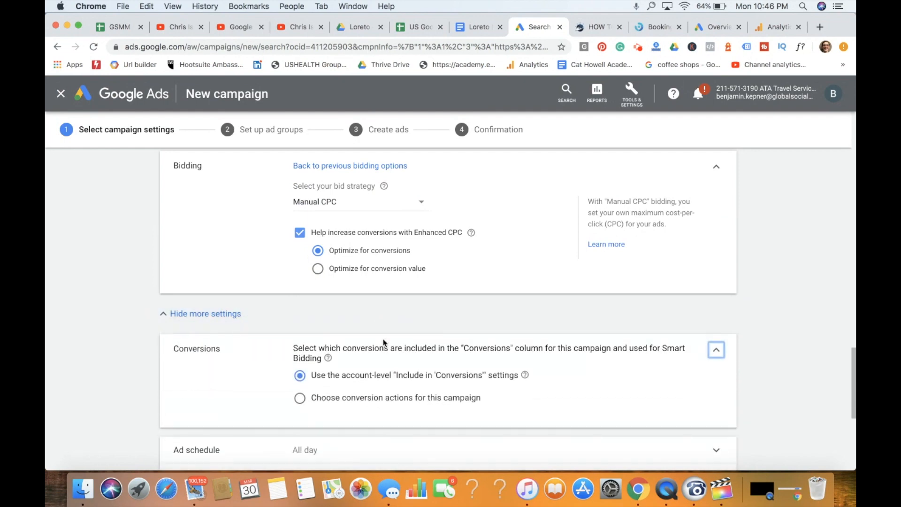
scroll(475, 333, down, 4)
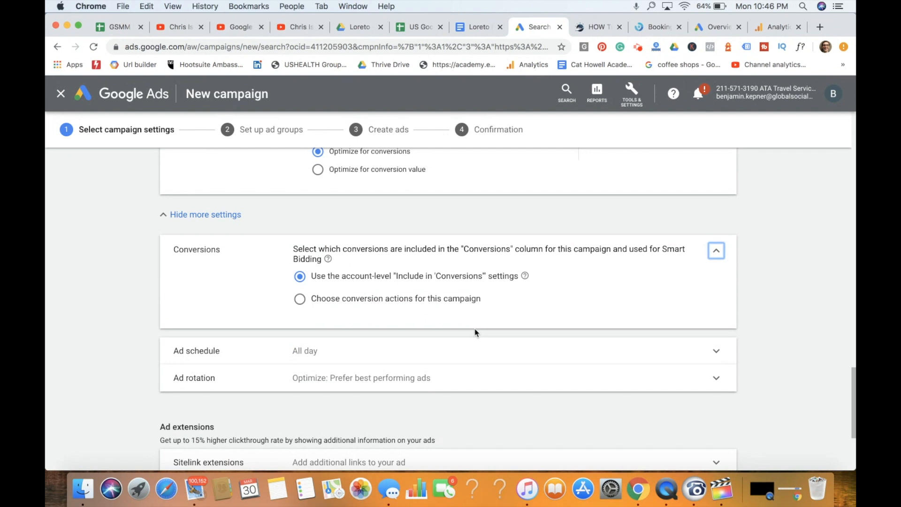
click(432, 300)
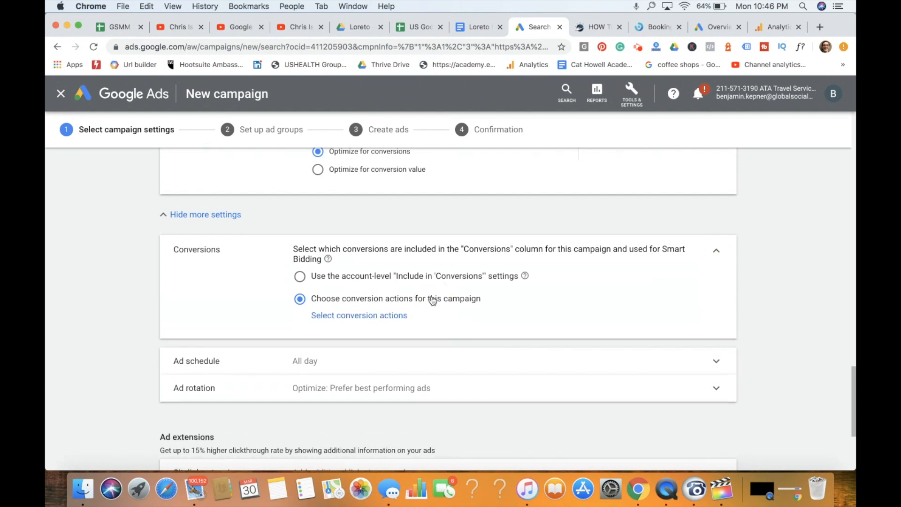
click(373, 315)
scroll(391, 288, down, 1)
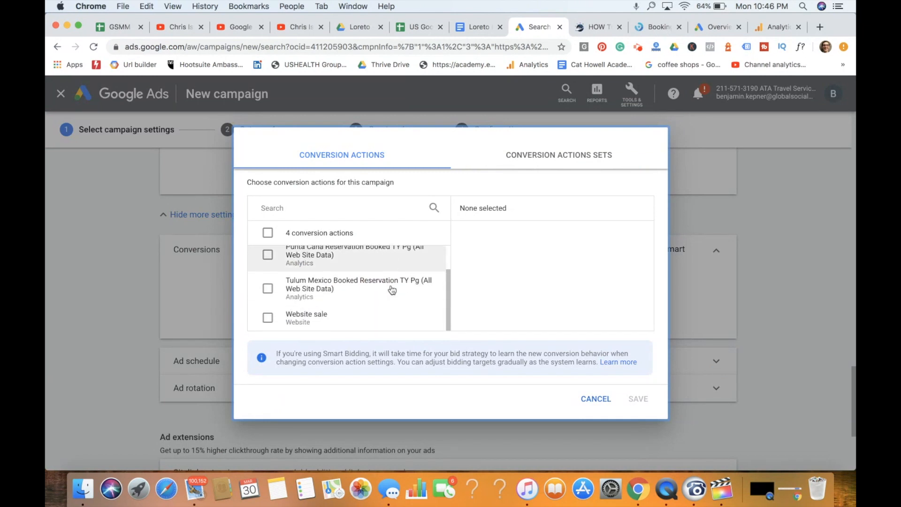
scroll(392, 289, up, 1)
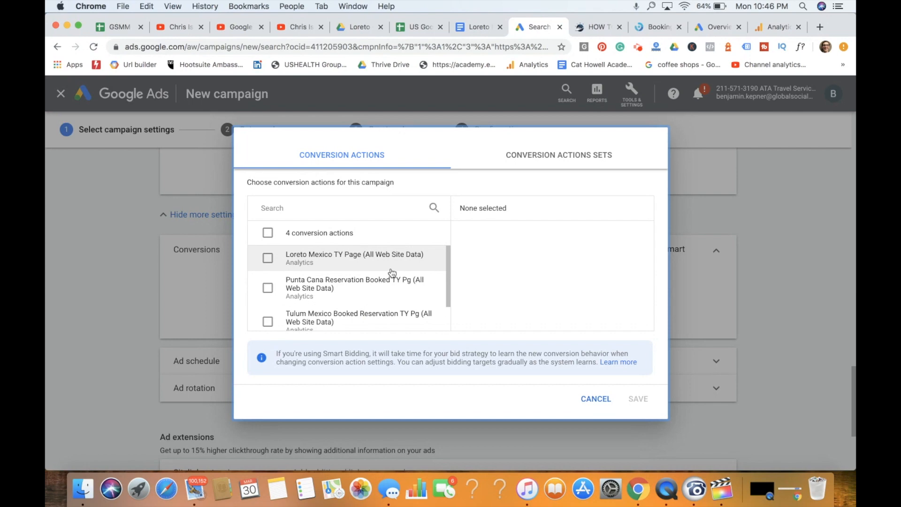
click(392, 272)
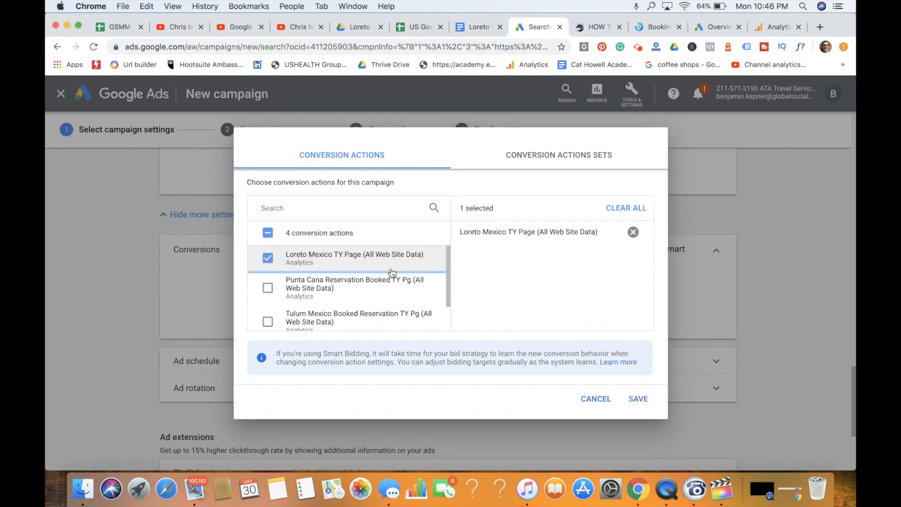
click(637, 398)
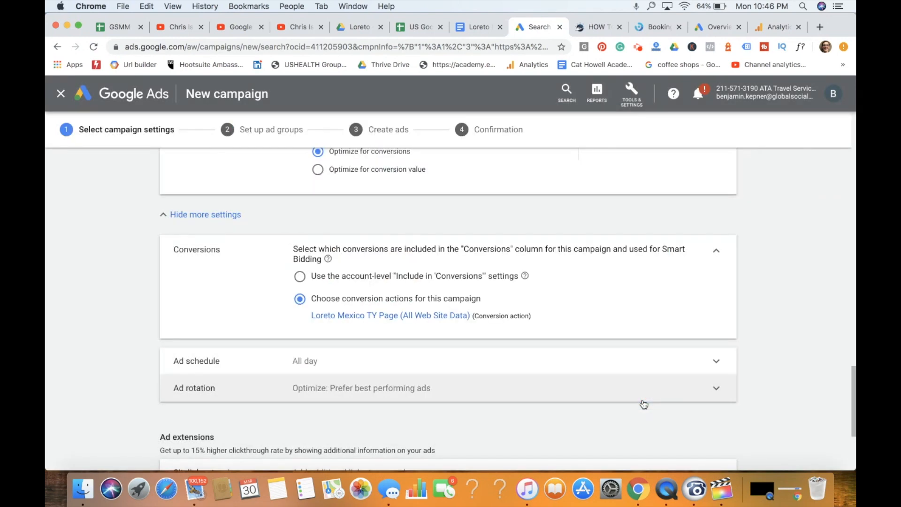
- Examine the days and hours in the ad schedule settings and collapse them again
scroll(597, 315, down, 3)
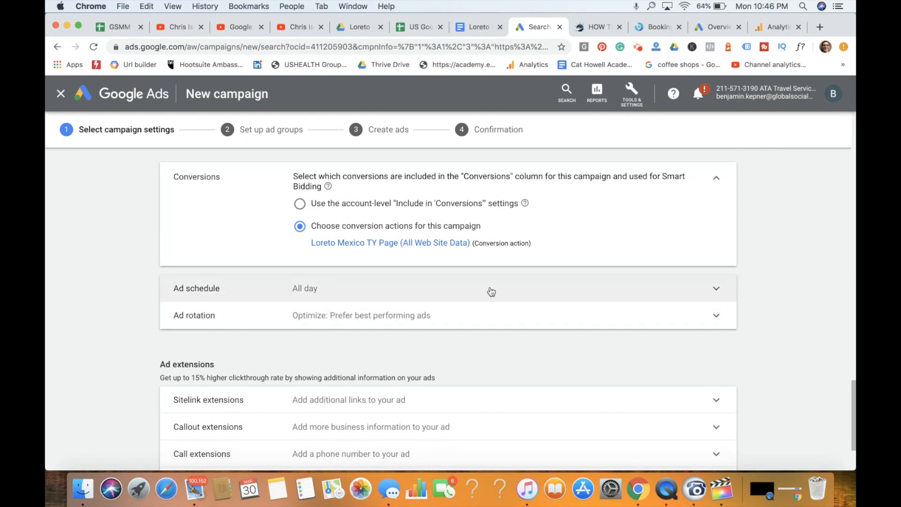
click(376, 286)
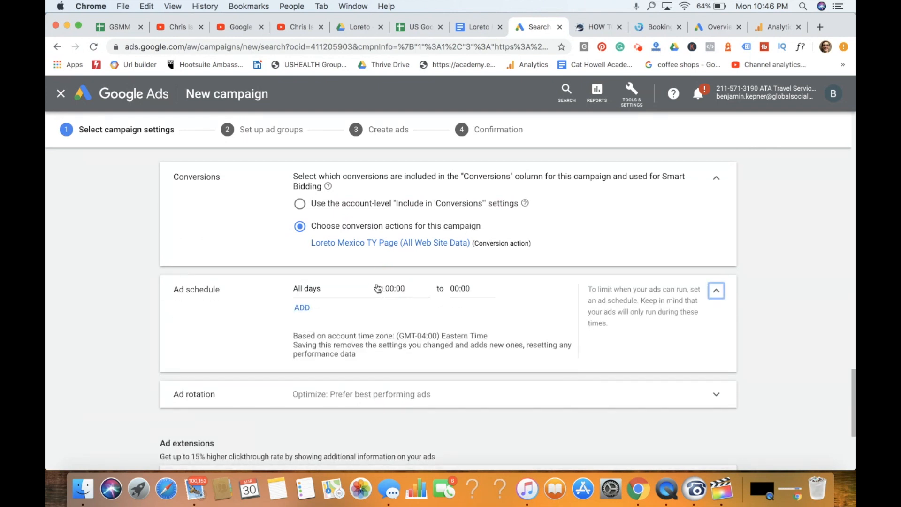
click(785, 334)
scroll(769, 312, down, 3)
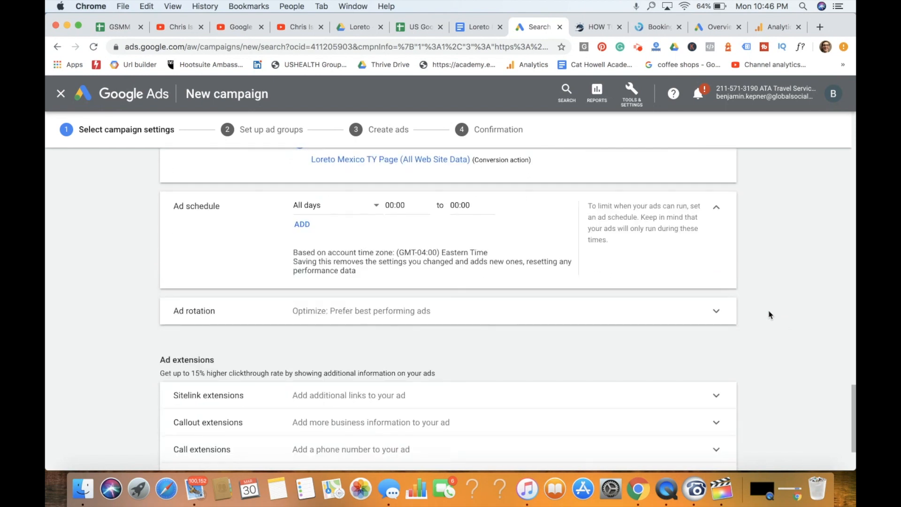
click(717, 207)
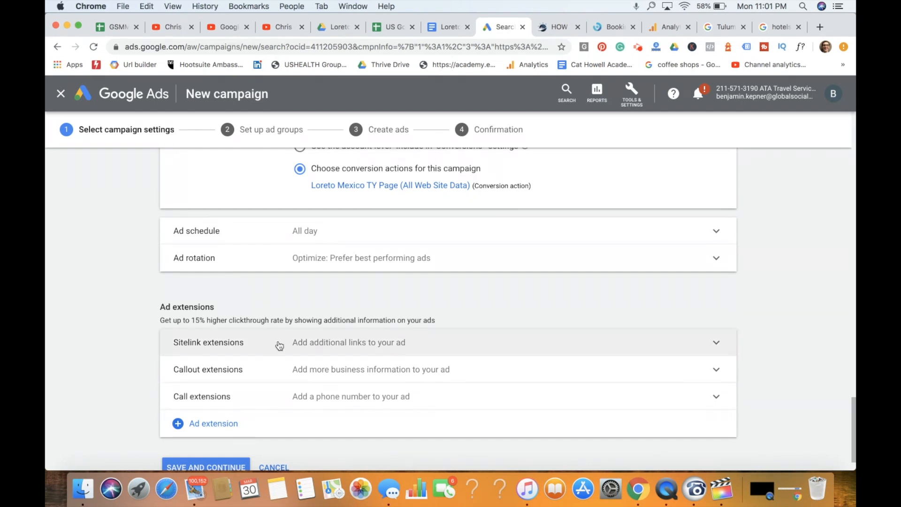
- Examine the sitelinks under The ART hotel ad in the "hotels in denver" results and look through the Best Rate Guarantee landing page
click(781, 29)
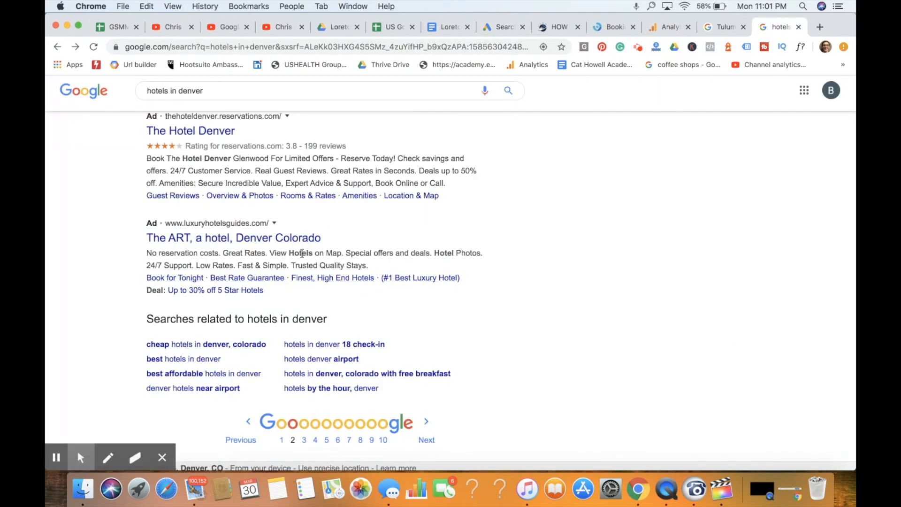
drag(254, 253, 361, 265)
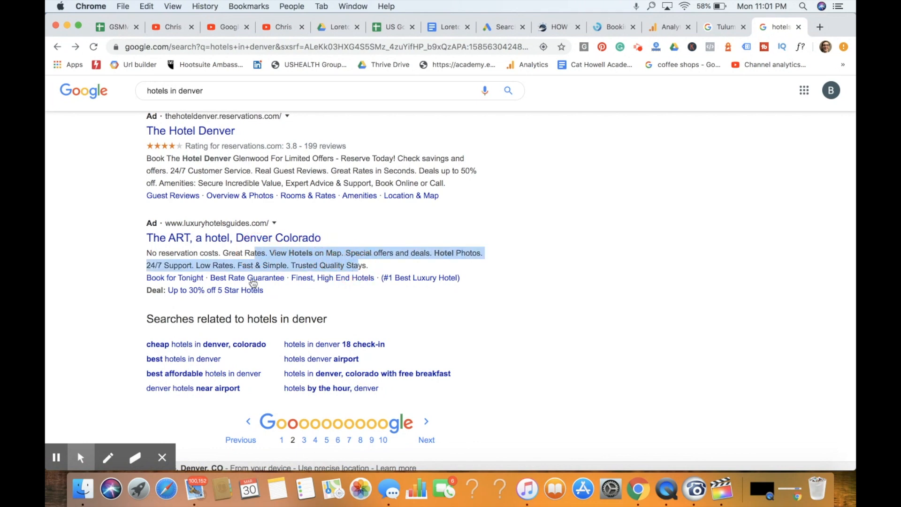
click(253, 280)
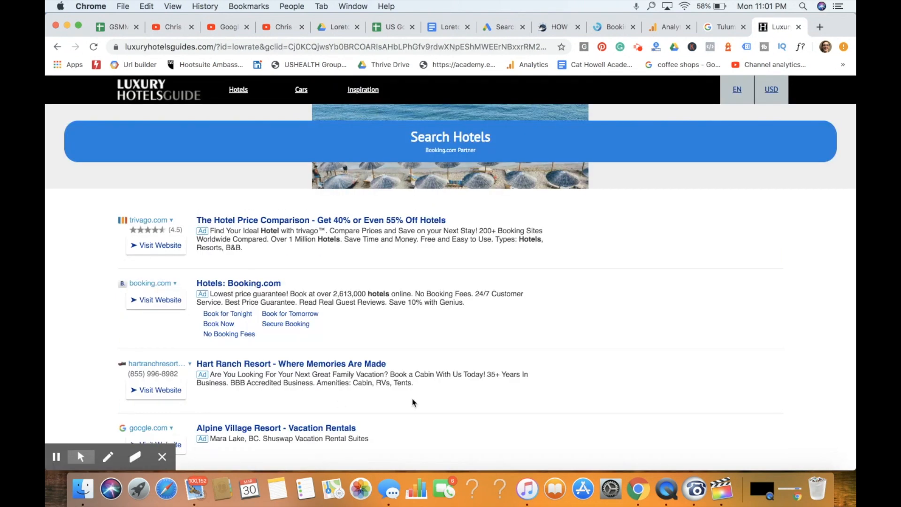
scroll(441, 346, down, 10)
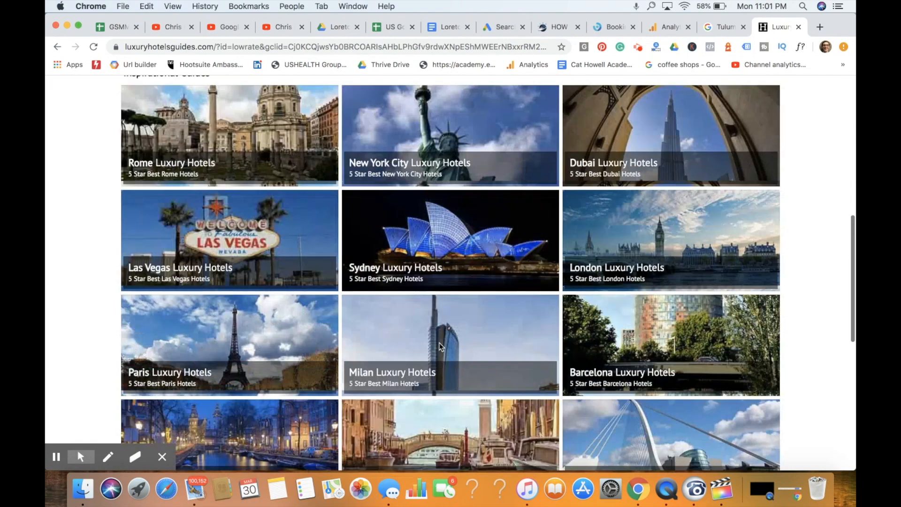
scroll(441, 347, down, 2)
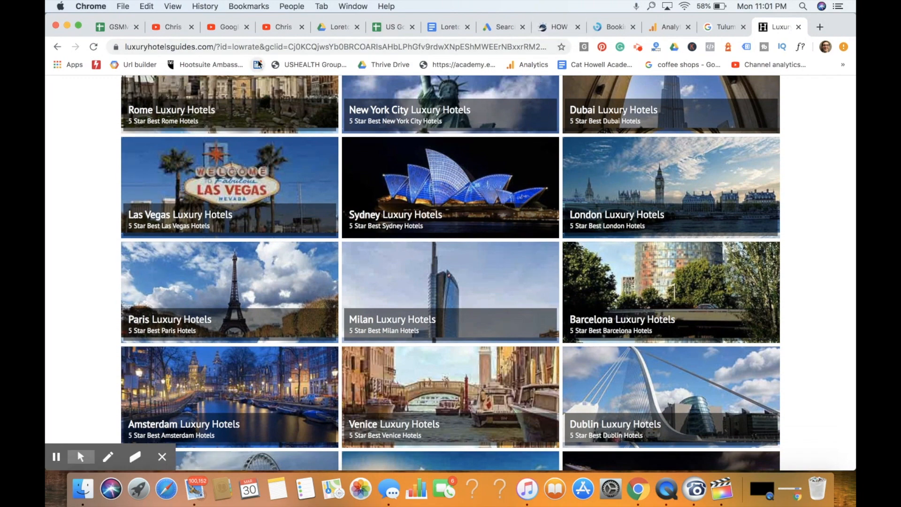
- Put the campaign setup in its own window beside the other pages and start a new sitelink extension
drag(46, 61, 332, 61)
drag(626, 27, 221, 28)
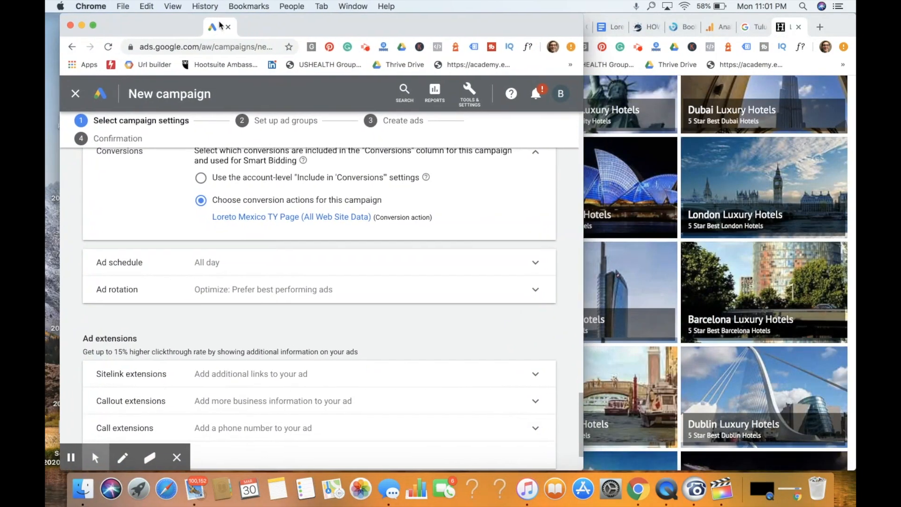
click(279, 368)
scroll(328, 325, down, 5)
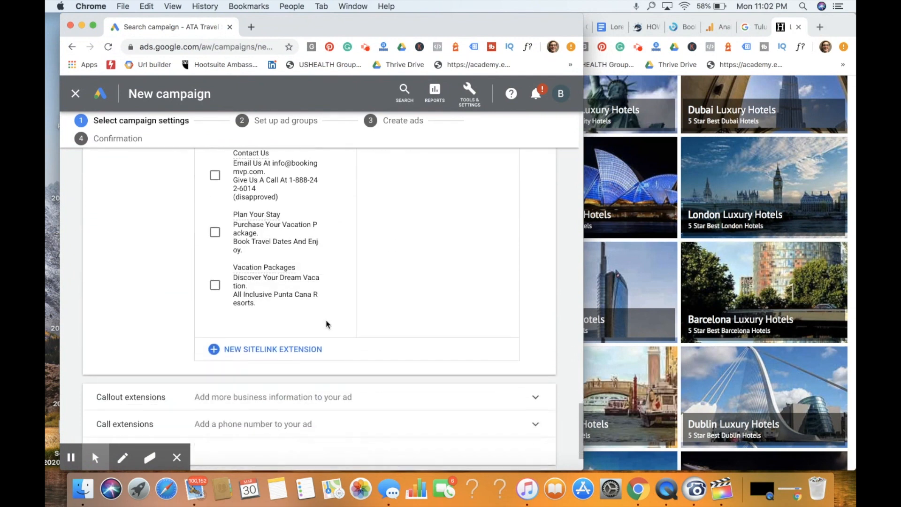
click(294, 346)
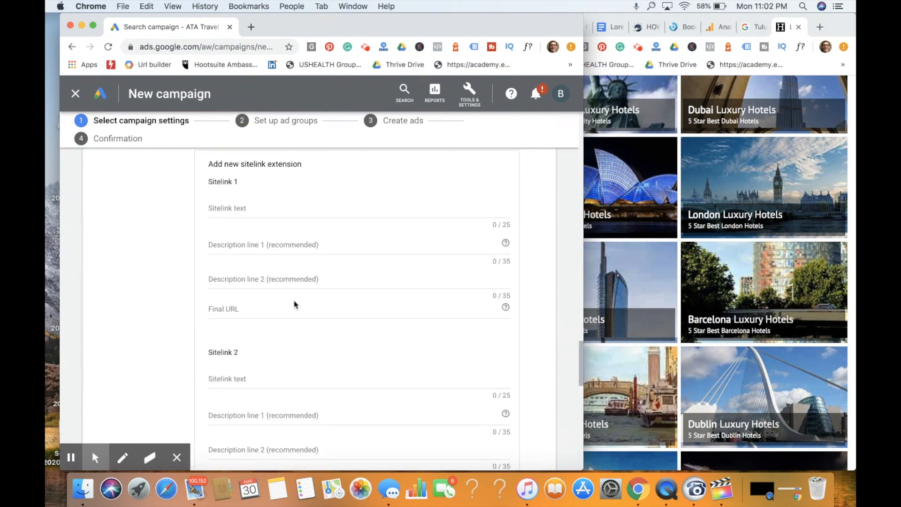
- Fill in Sitelink 1 with the text "Cheap Deals" and the descriptions "Historically Low Prices." and "Explore the beach this summer!"
click(281, 207)
text(Cheap Deals)
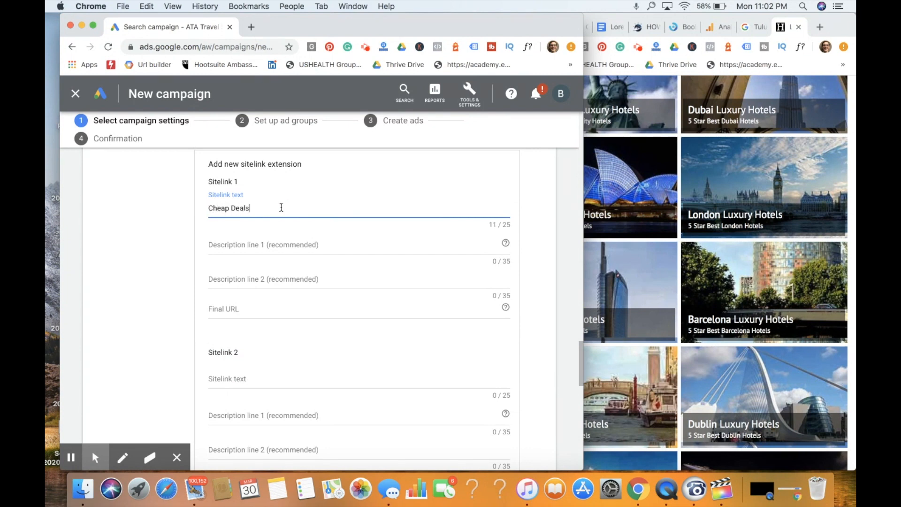
key(Tab)
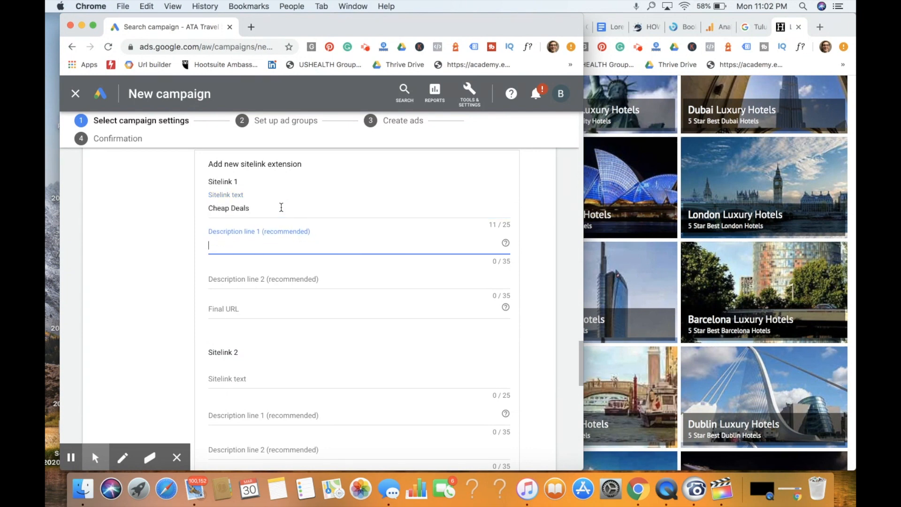
text(Historically Low Prices.)
key(Tab)
text(Fxplore the )
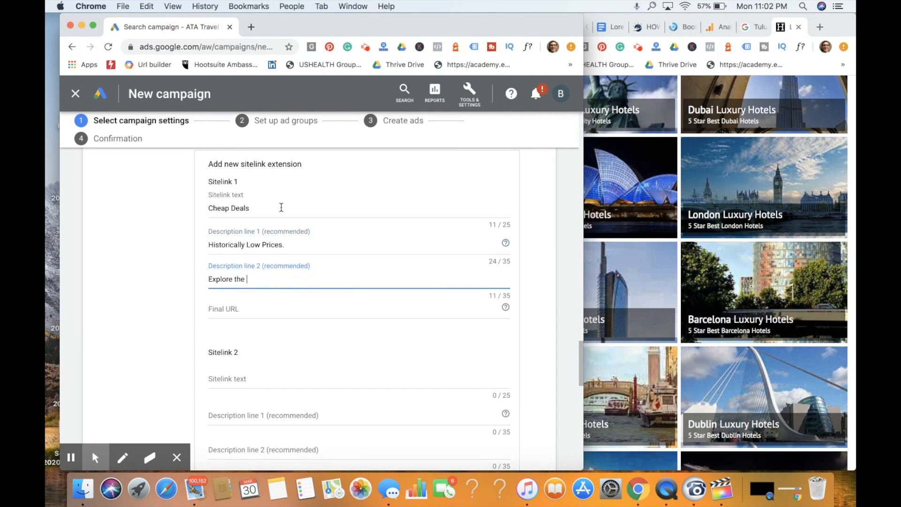
text(beach this summer!)
click(239, 307)
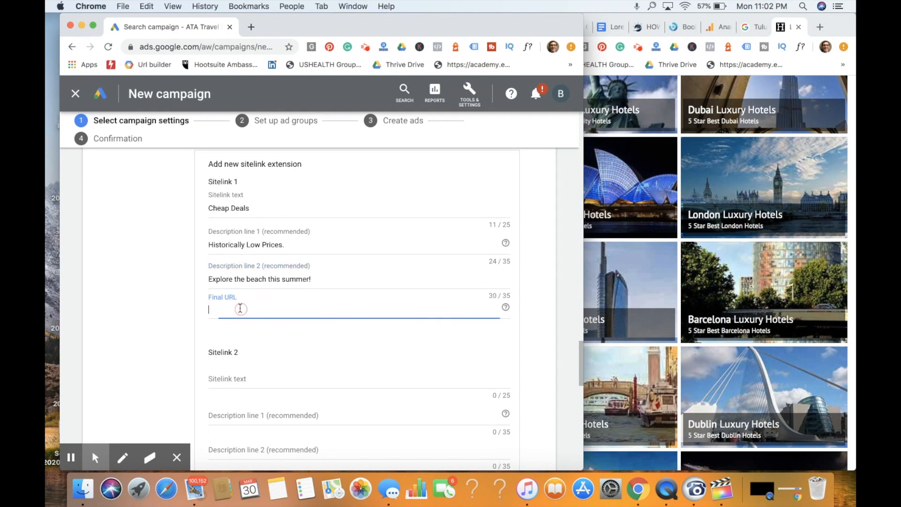
click(729, 94)
click(676, 29)
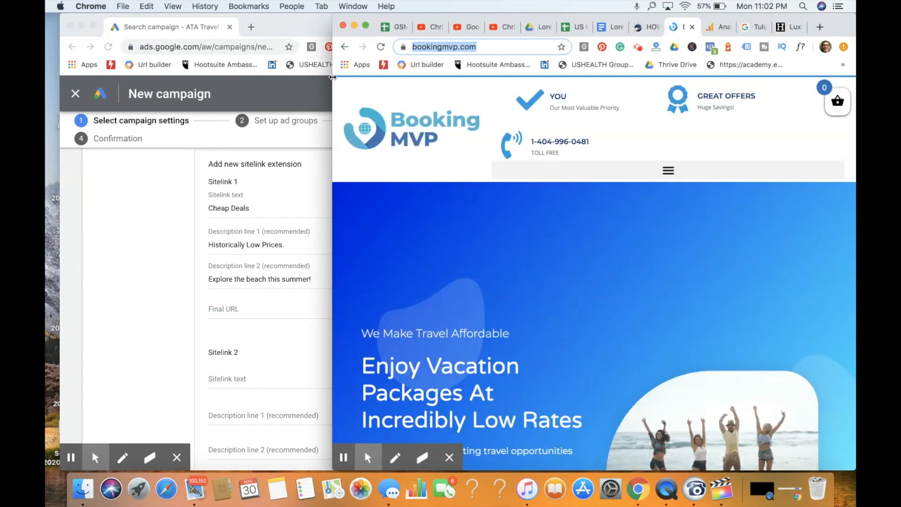
drag(332, 78, 46, 106)
click(441, 132)
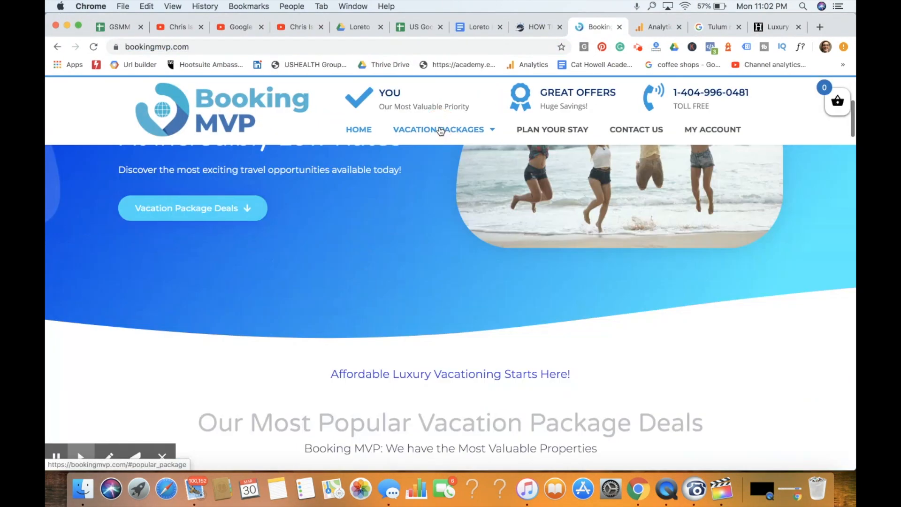
click(373, 45)
key(super+c)
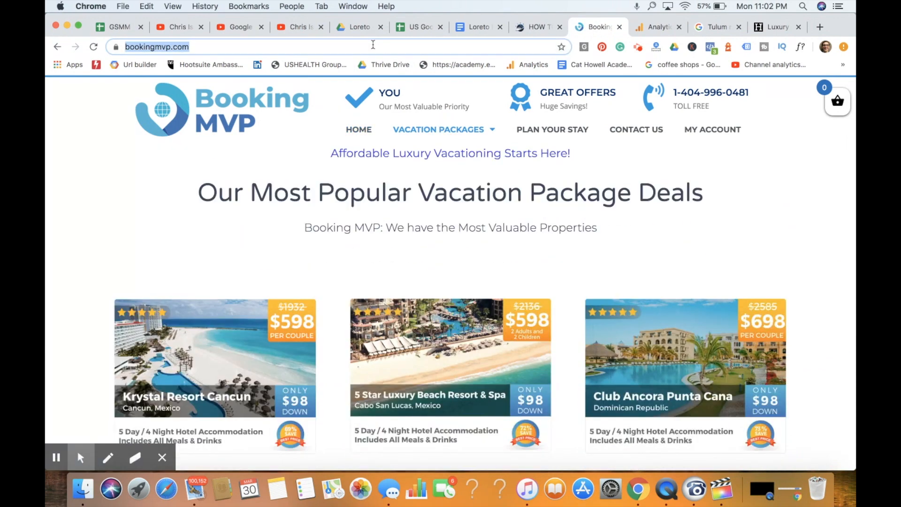
key(BackSpace)
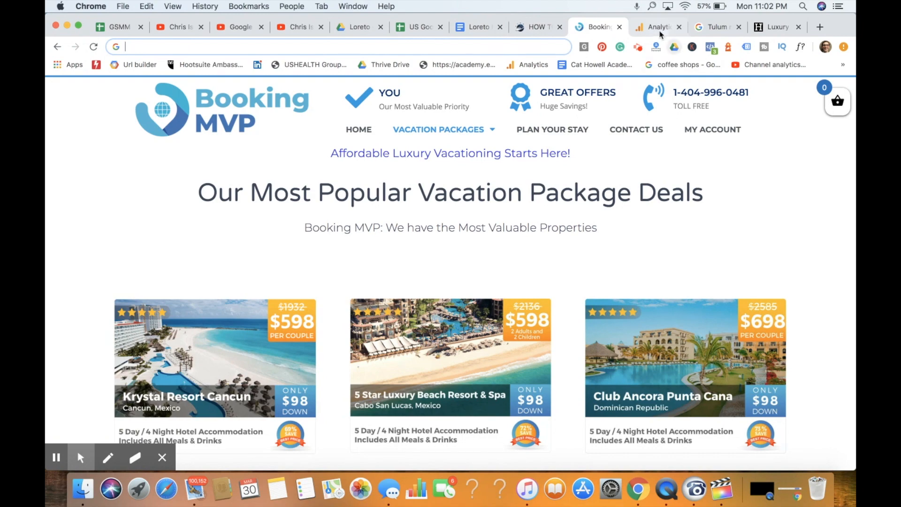
drag(45, 108, 301, 108)
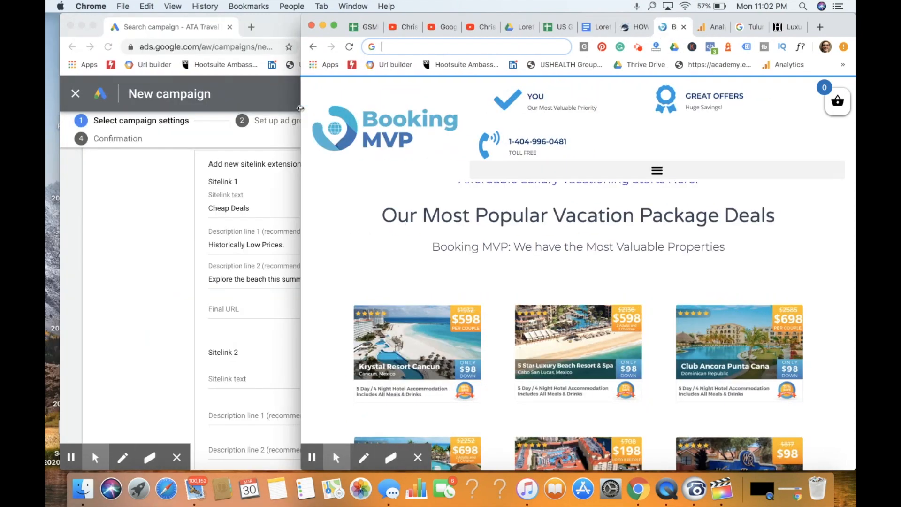
click(127, 321)
click(276, 306)
key(super+v)
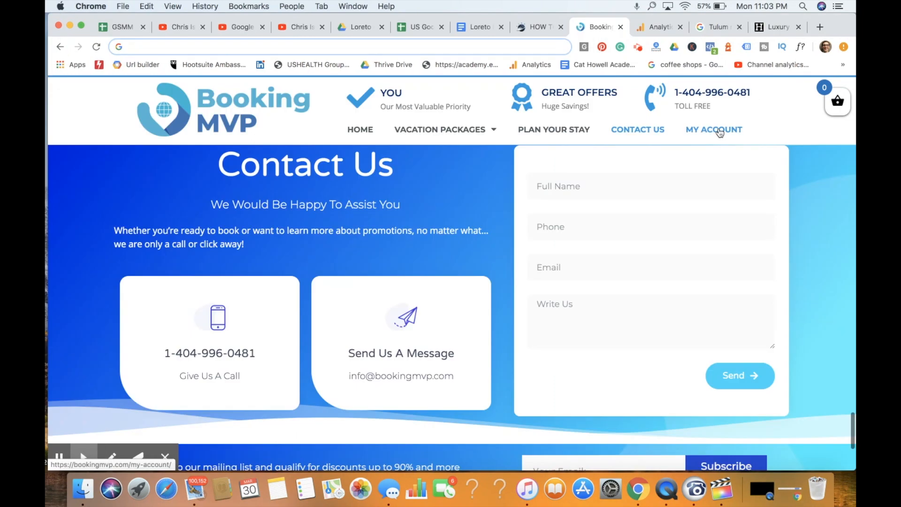
- Open the Tulum, Mexico vacation package page on the Booking MVP website and copy its address
mouse_move(481, 137)
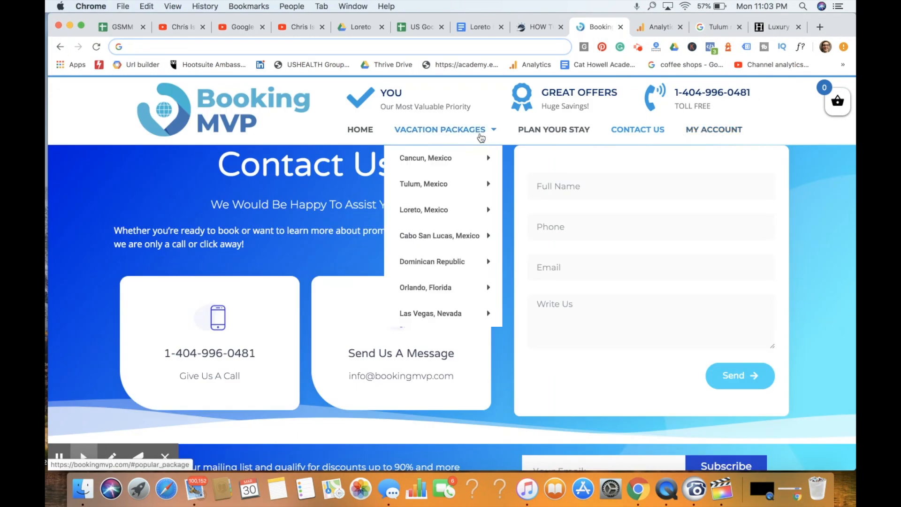
mouse_move(455, 185)
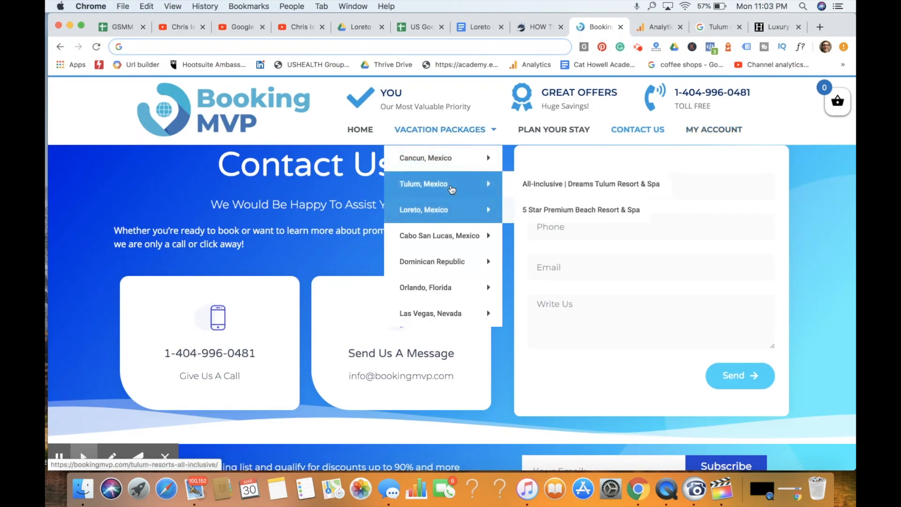
click(451, 189)
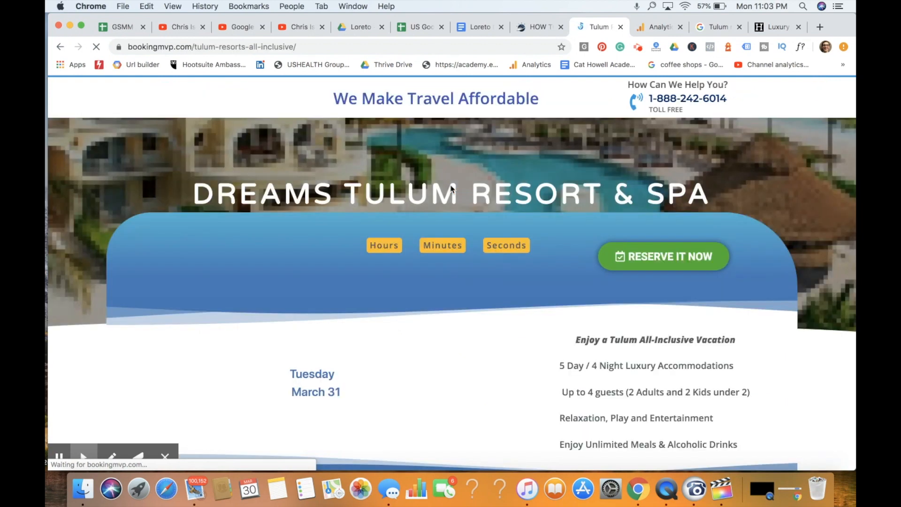
click(308, 46)
key(super+c)
key(BackSpace)
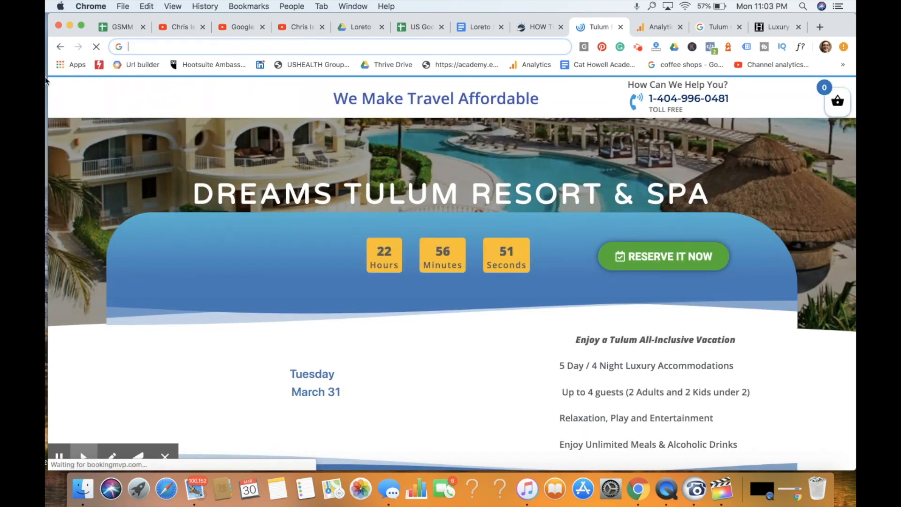
drag(50, 81, 317, 80)
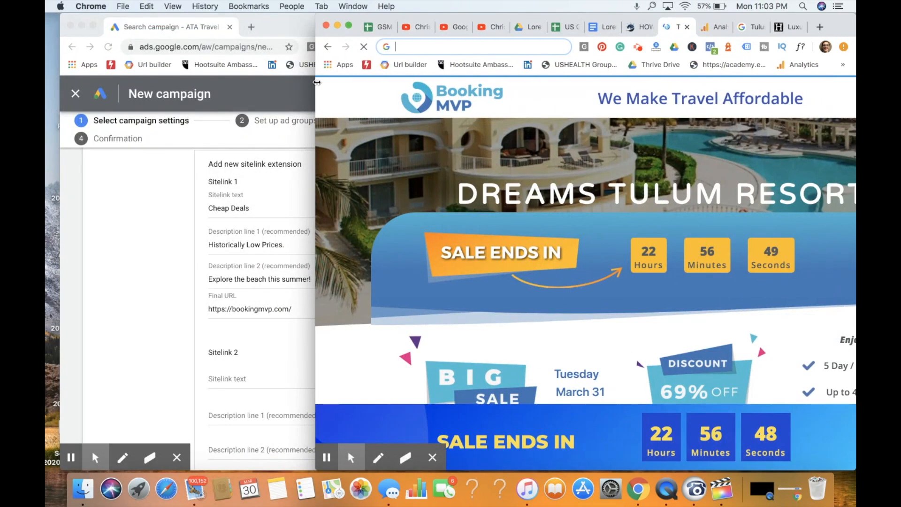
click(145, 234)
scroll(332, 288, down, 3)
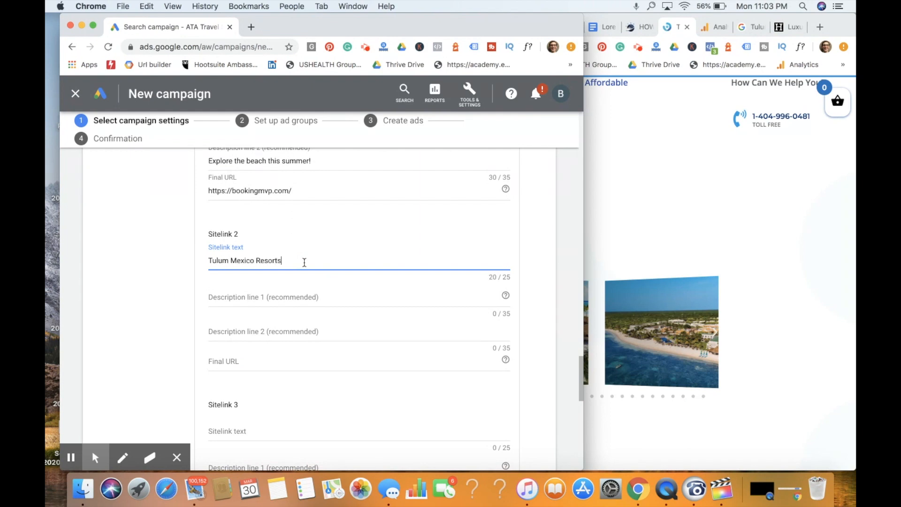
click(256, 295)
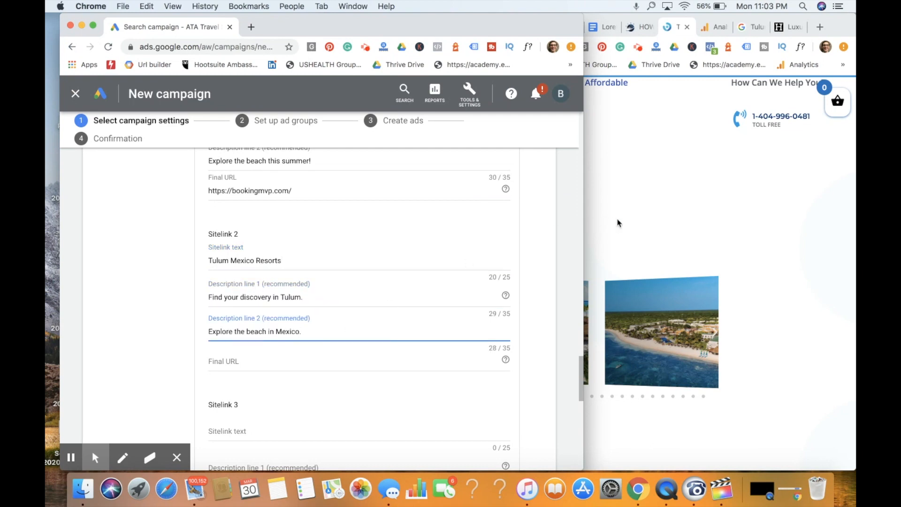
click(613, 224)
click(223, 361)
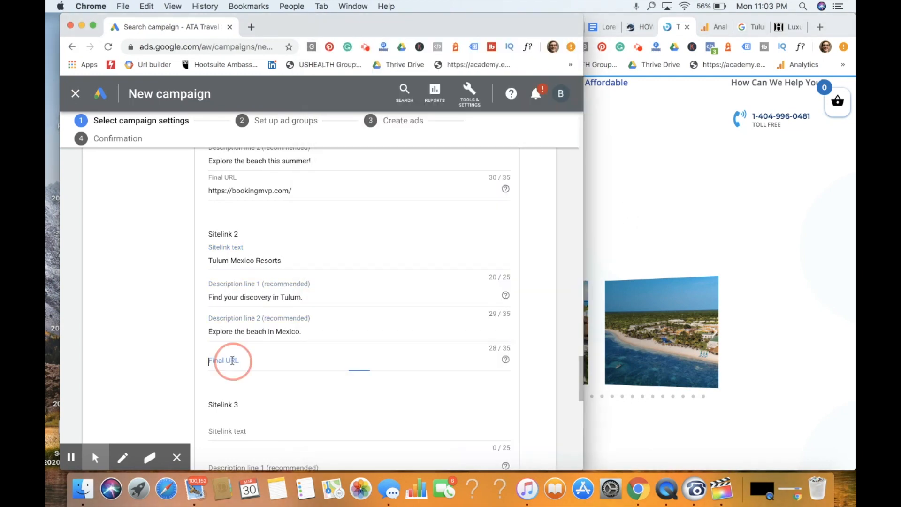
key(super+v)
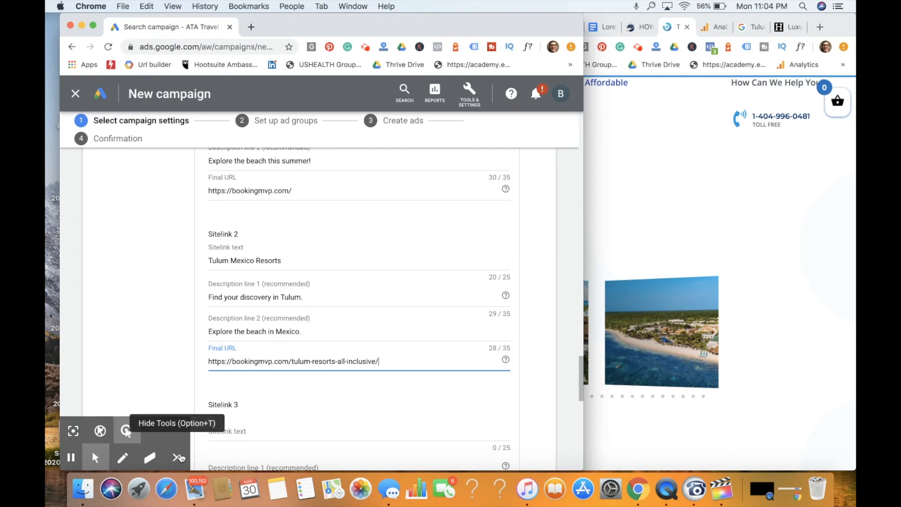
- Save the two new sitelinks, leaving Sitelinks 3 and 4 empty, and review the campaign's sitelink selection
click(176, 458)
scroll(359, 365, down, 10)
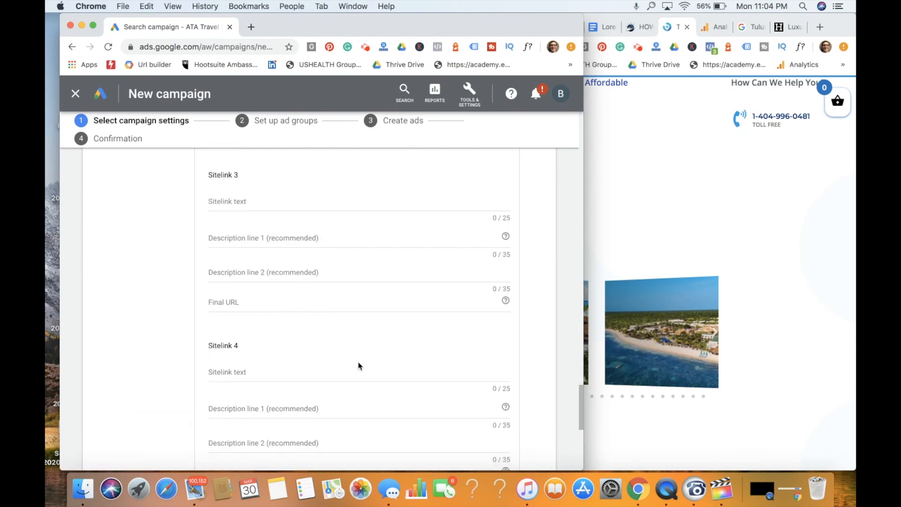
scroll(359, 367, down, 3)
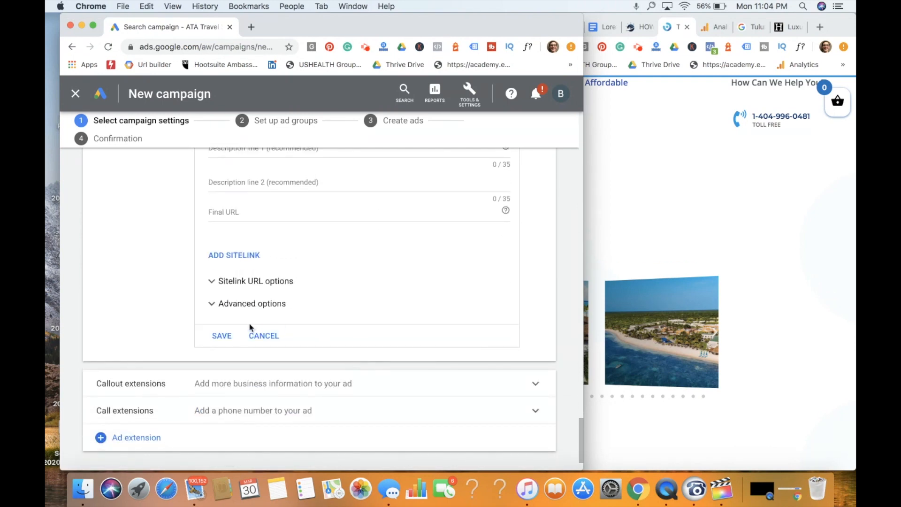
click(228, 333)
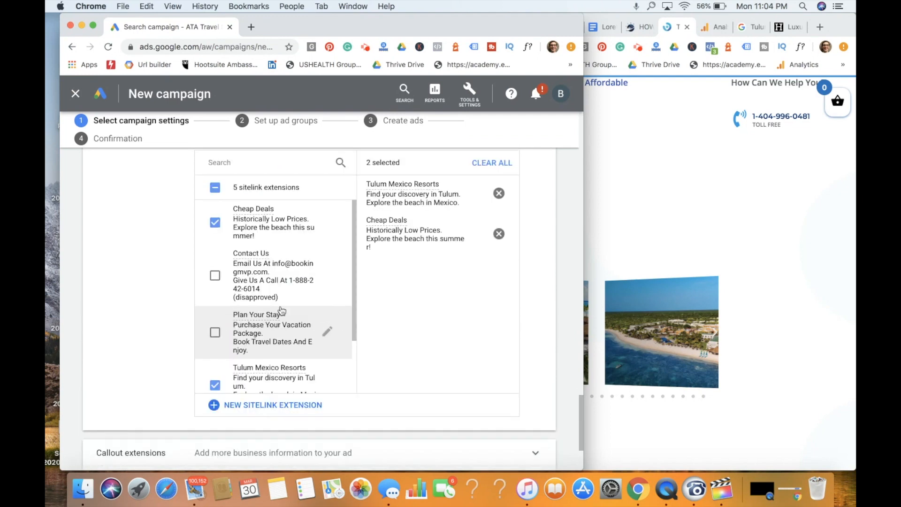
scroll(282, 310, down, 2)
scroll(282, 311, up, 3)
scroll(281, 312, down, 1)
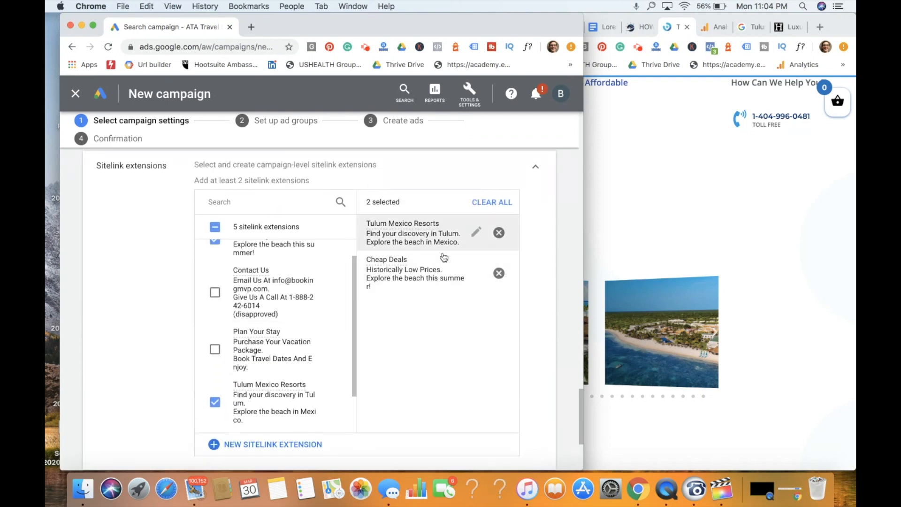
- Add the existing callout extensions "Incredibly Low Rates" and "Qualify For 90% Disconts" to the campaign
scroll(436, 387, down, 5)
click(360, 332)
scroll(328, 348, down, 3)
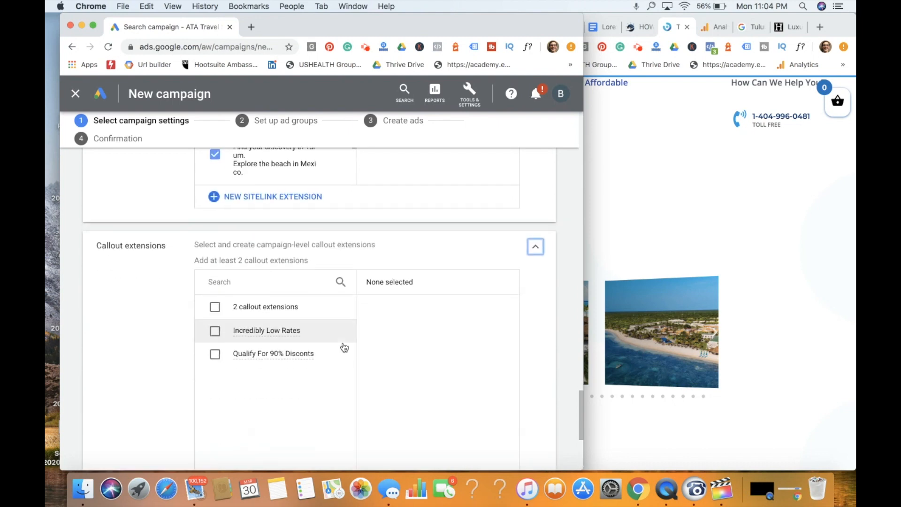
mouse_move(294, 327)
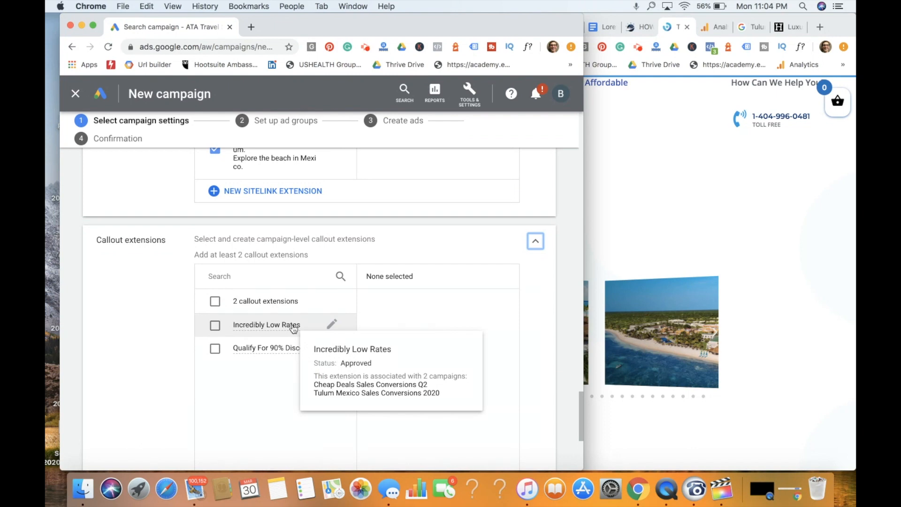
click(294, 328)
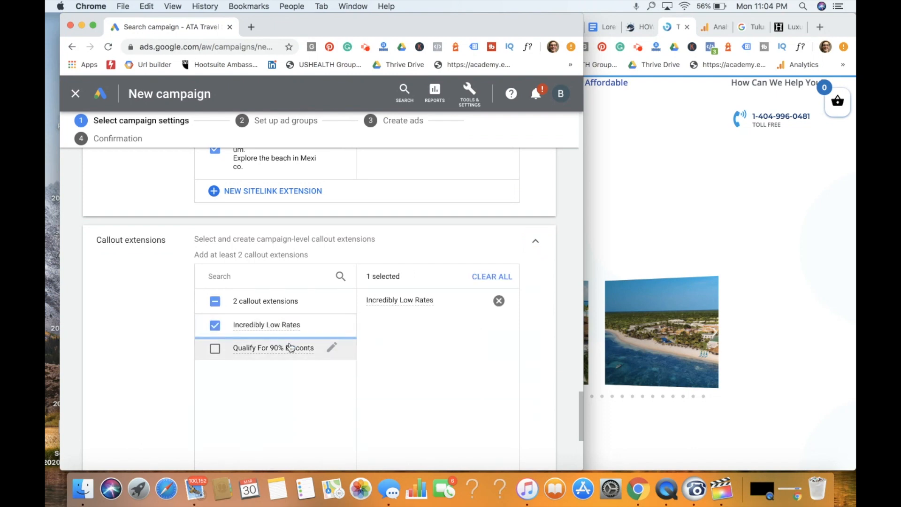
click(291, 347)
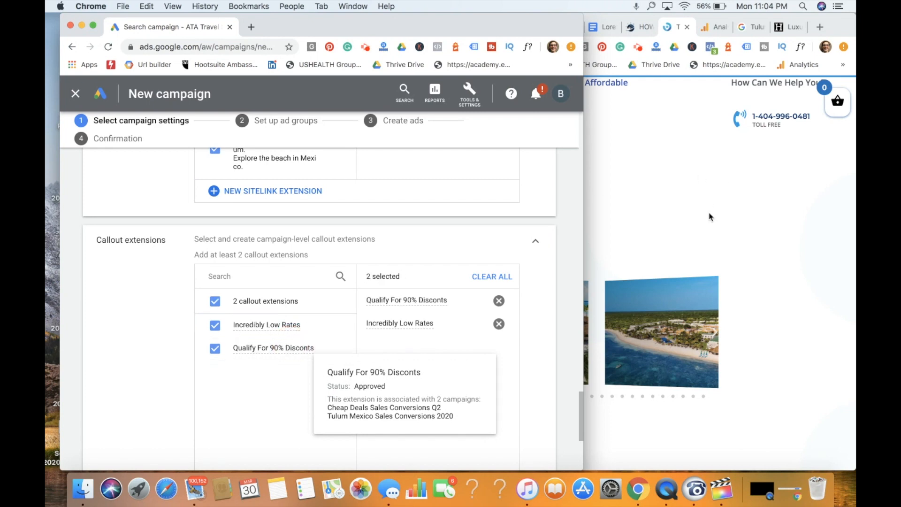
- Return to the "hotels in denver" Google results and check the callouts in the luxuryhotelsguides.com ad
click(711, 212)
click(779, 29)
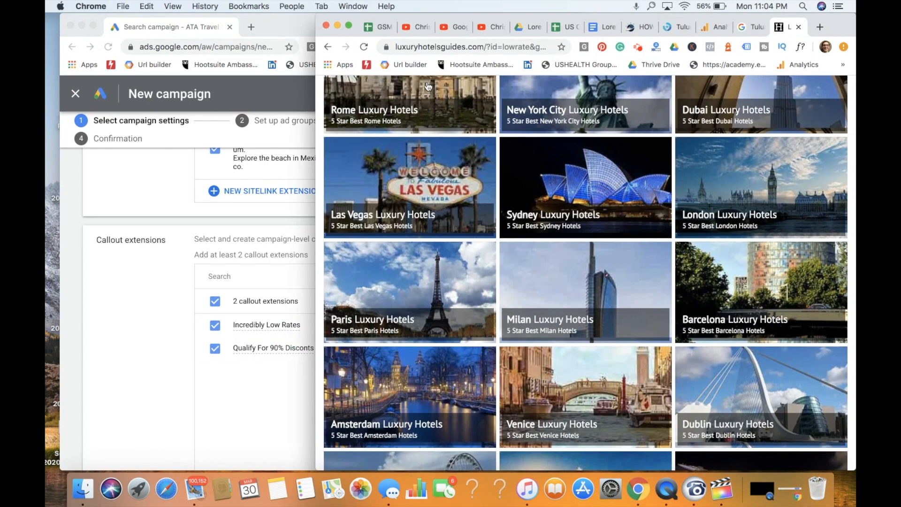
click(334, 46)
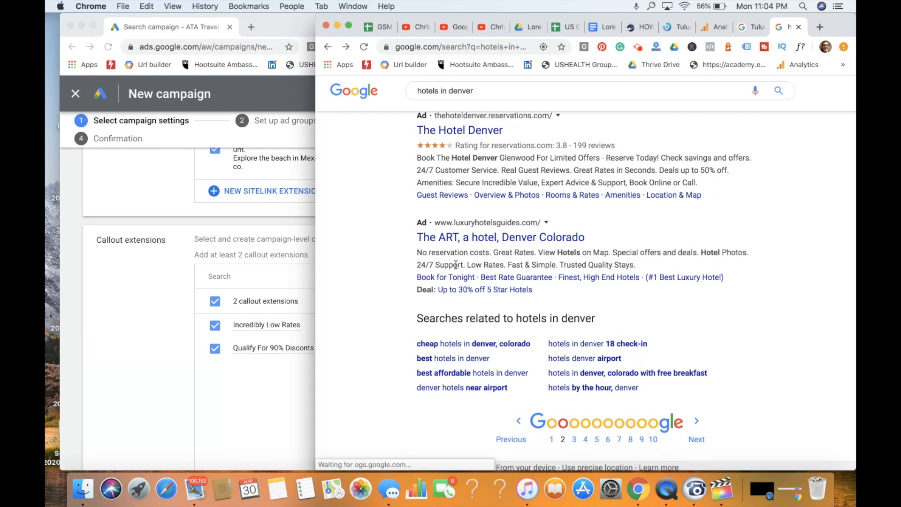
- Create and save a new callout extension reading "24/7 Support" for the campaign
click(156, 308)
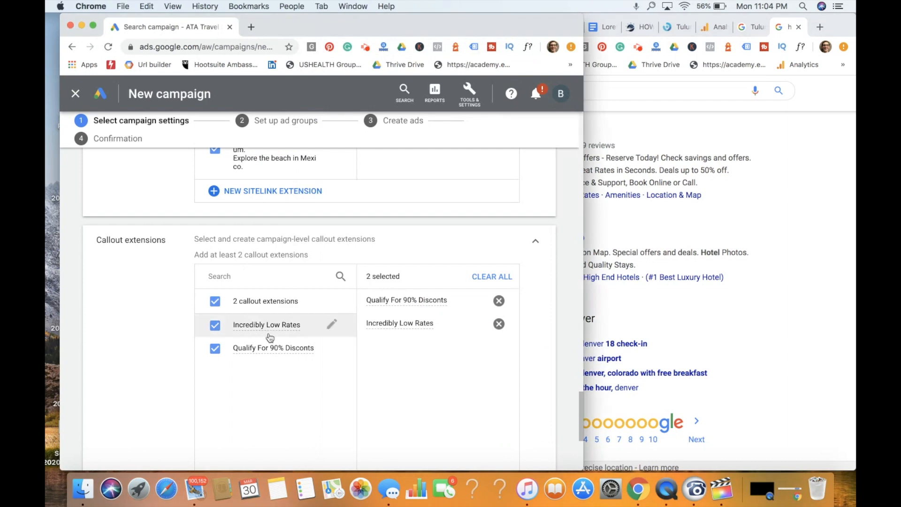
scroll(312, 350, down, 3)
click(282, 377)
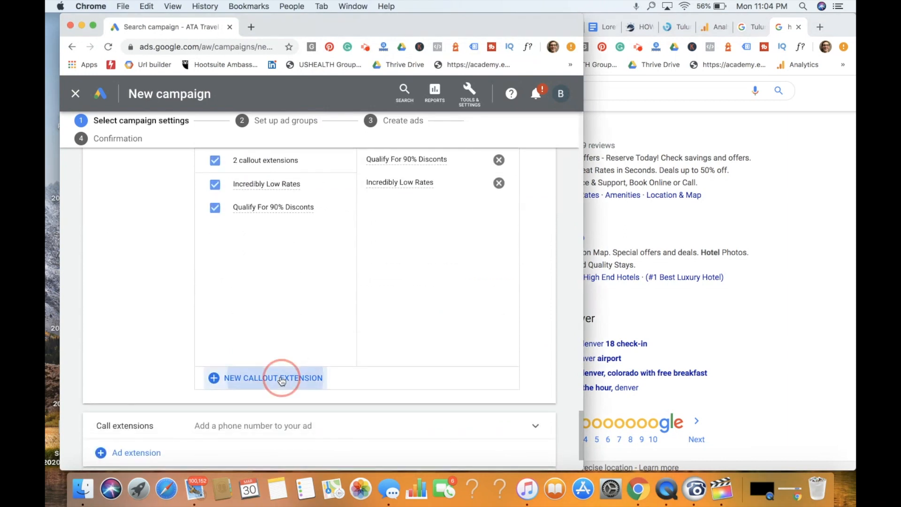
click(273, 189)
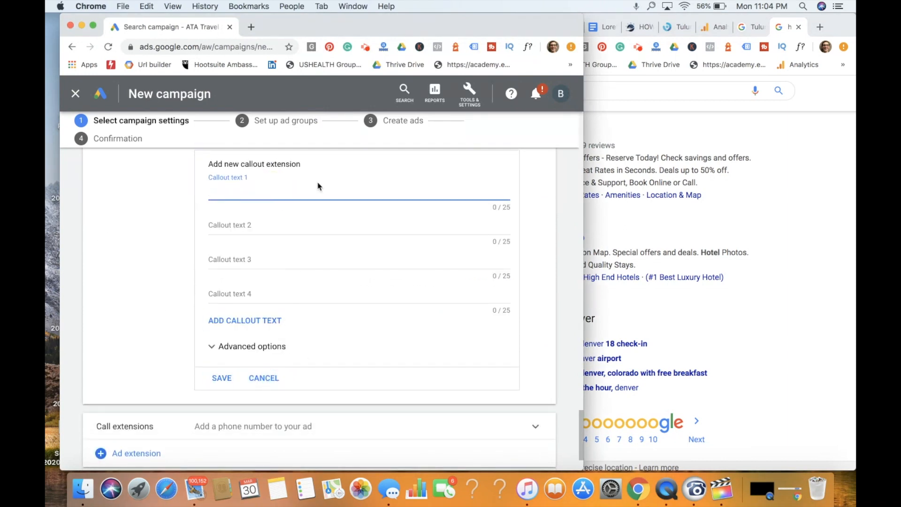
scroll(317, 185, up, 1)
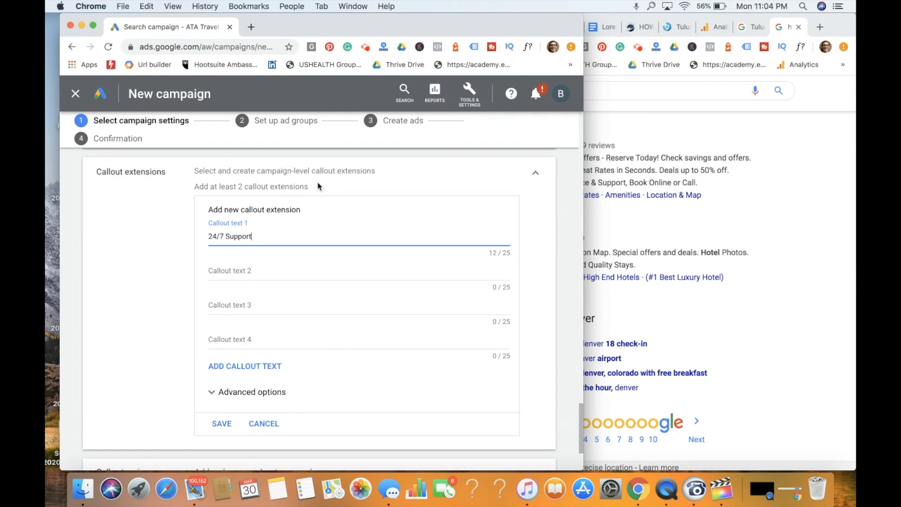
scroll(326, 249, down, 1)
click(221, 371)
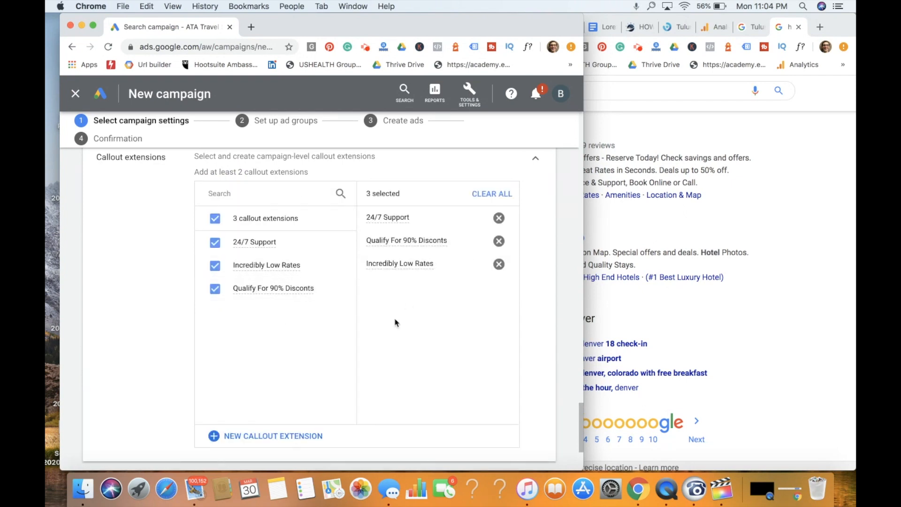
- Add the existing toll-free phone number to the campaign as its call extension
scroll(395, 323, down, 2)
scroll(375, 328, down, 1)
click(297, 352)
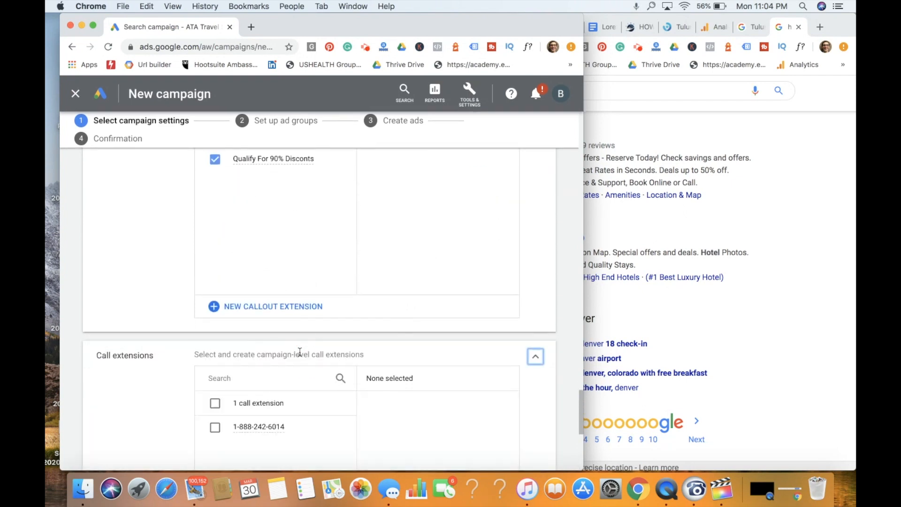
scroll(338, 338, down, 3)
click(285, 317)
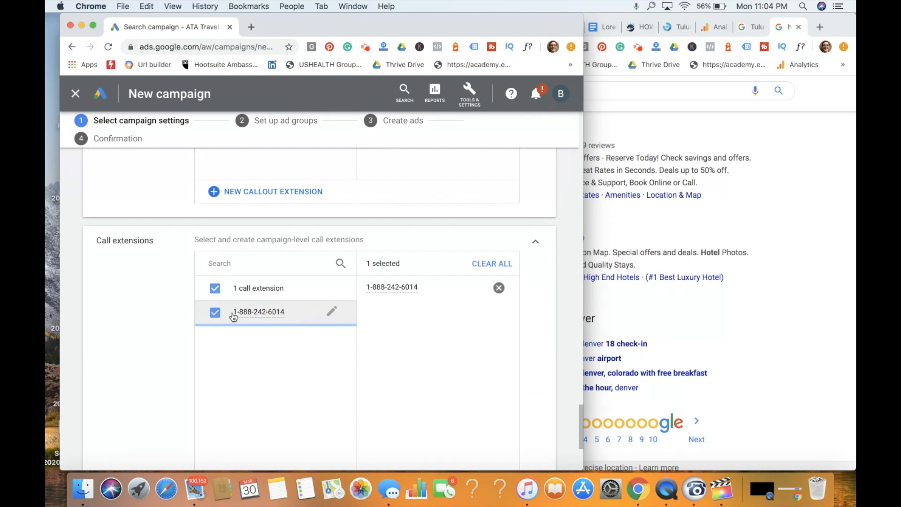
- Bring up the further ad extension types and consult the how-to article's note on structured snippets and hotel amenities
scroll(332, 366, down, 4)
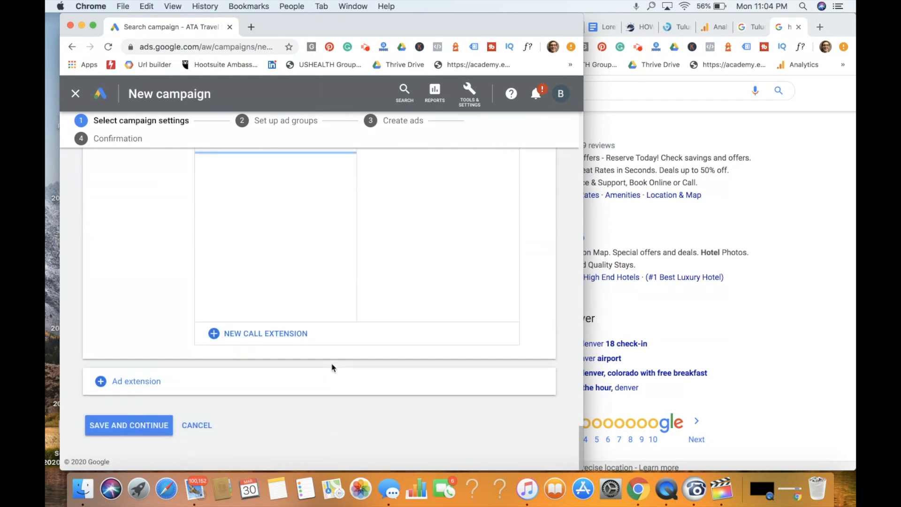
click(247, 374)
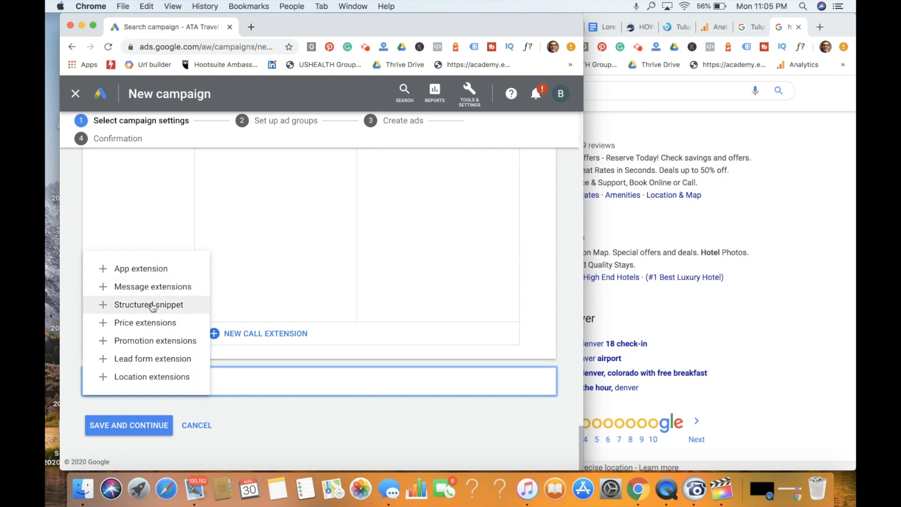
click(822, 243)
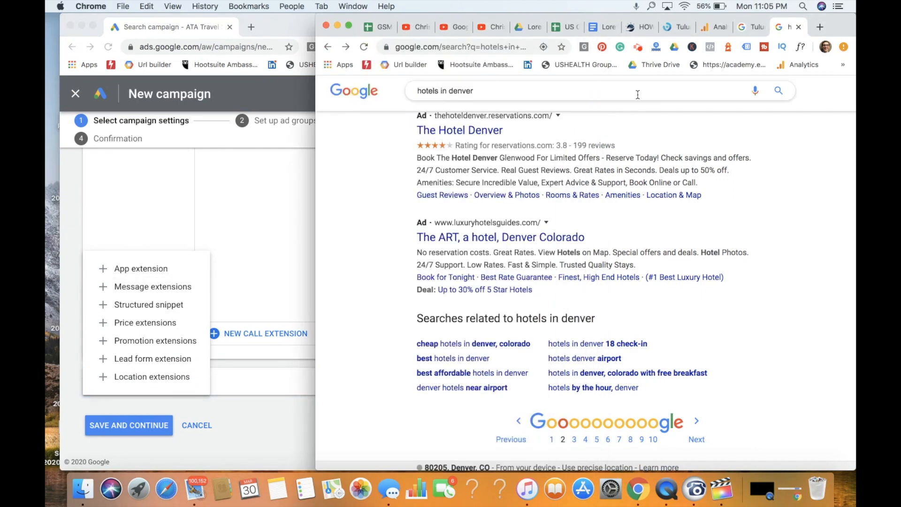
click(640, 27)
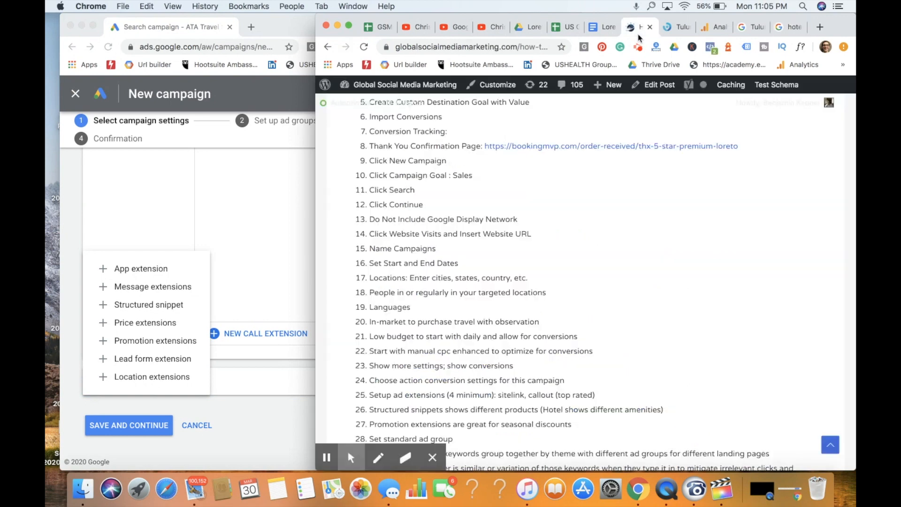
scroll(555, 271, down, 4)
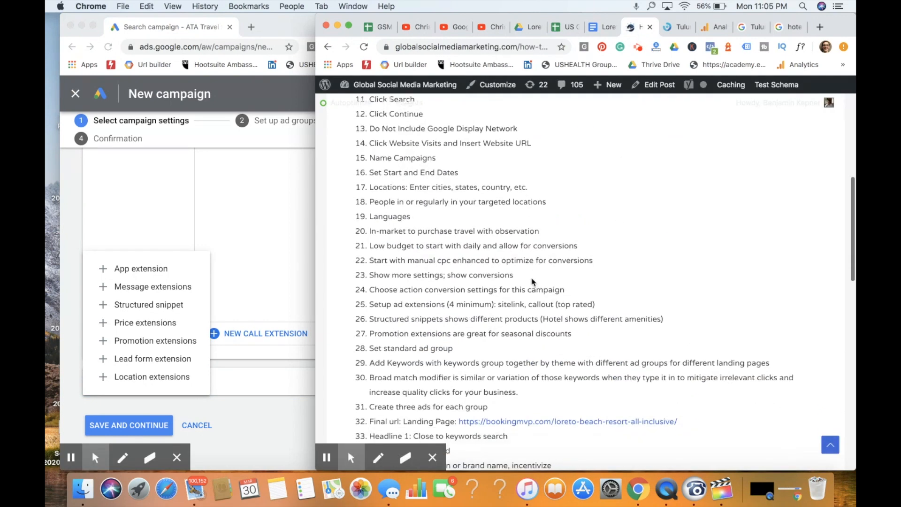
drag(474, 319, 662, 318)
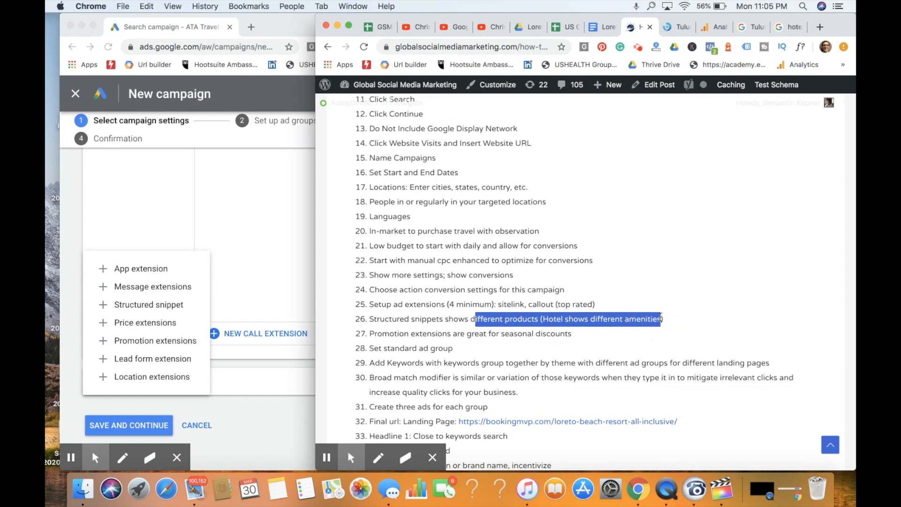
click(248, 237)
- Open the Loreto beach resort page on the Booking MVP website and display the hotel's amenities
click(841, 28)
click(670, 34)
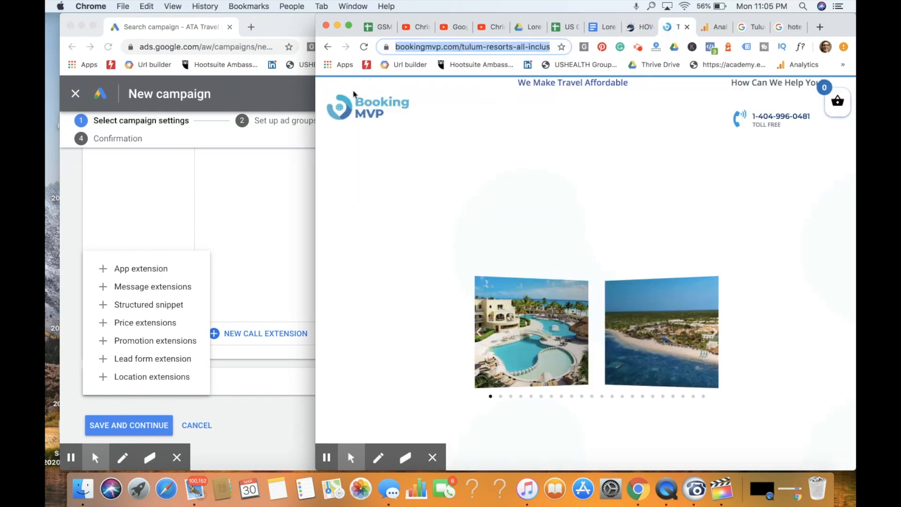
double_click(314, 99)
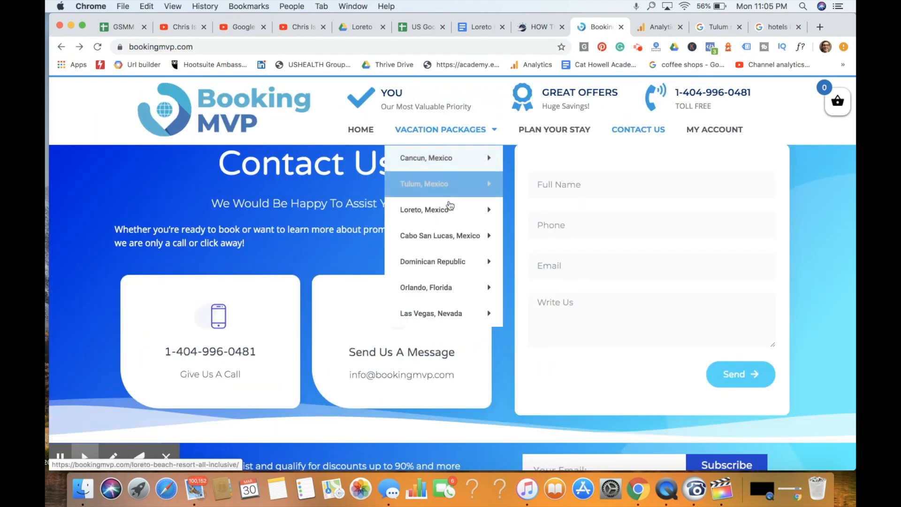
click(450, 208)
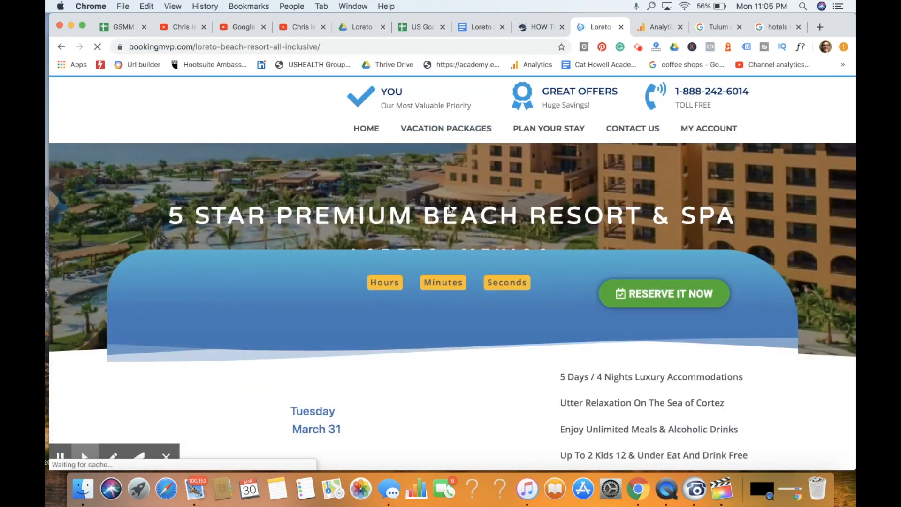
scroll(580, 255, down, 4)
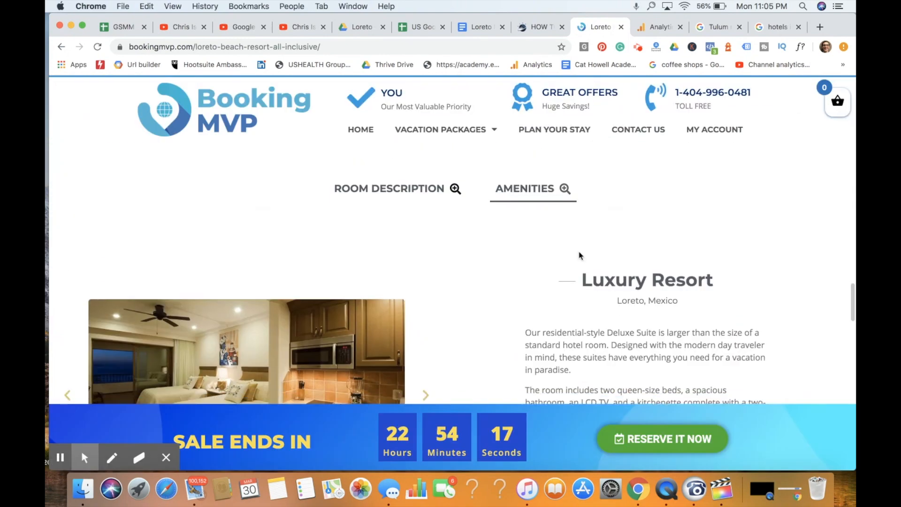
scroll(571, 271, up, 2)
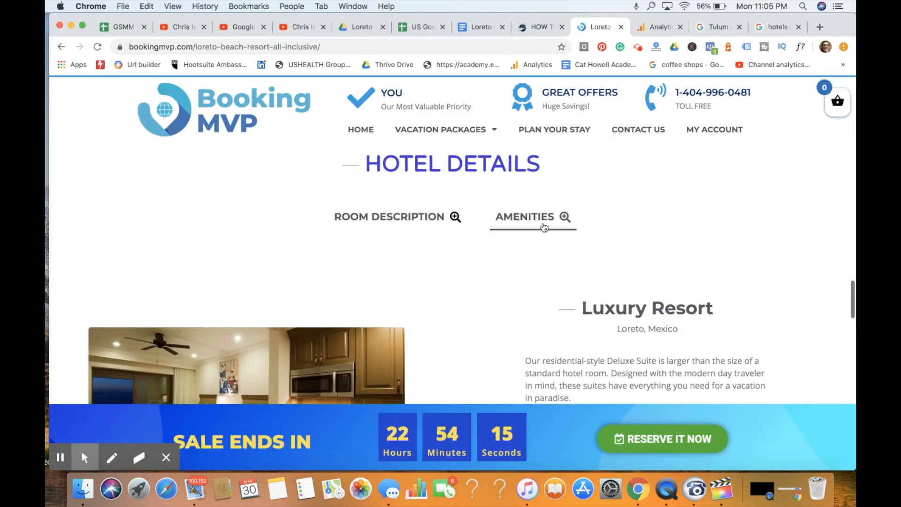
click(543, 223)
- Look through the resort's amenities list and copy the entry "PRIVATE BALCONY"
scroll(659, 266, down, 3)
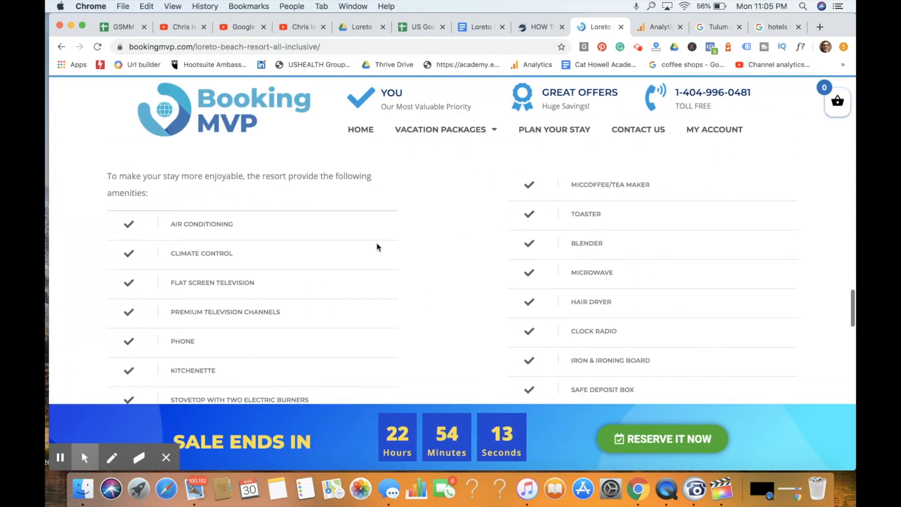
scroll(418, 246, down, 2)
scroll(417, 246, down, 4)
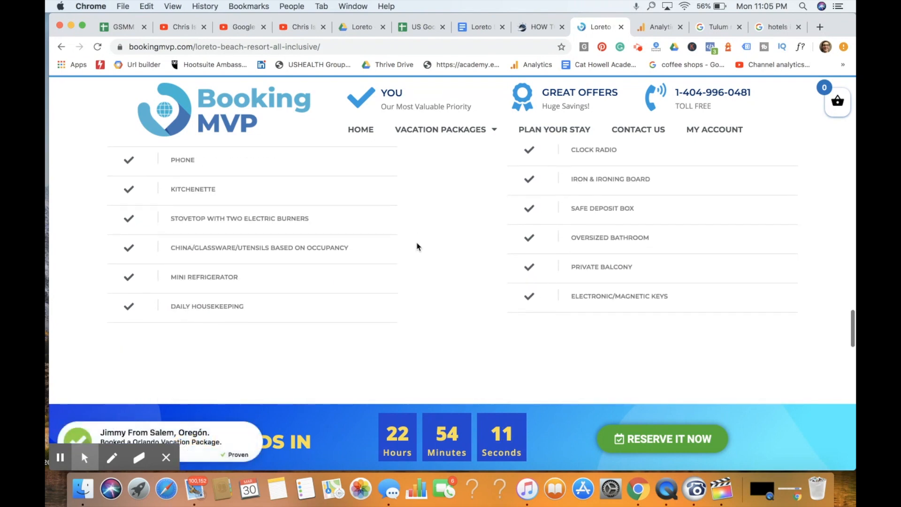
scroll(401, 241, up, 1)
triple_click(591, 277)
key(super+c)
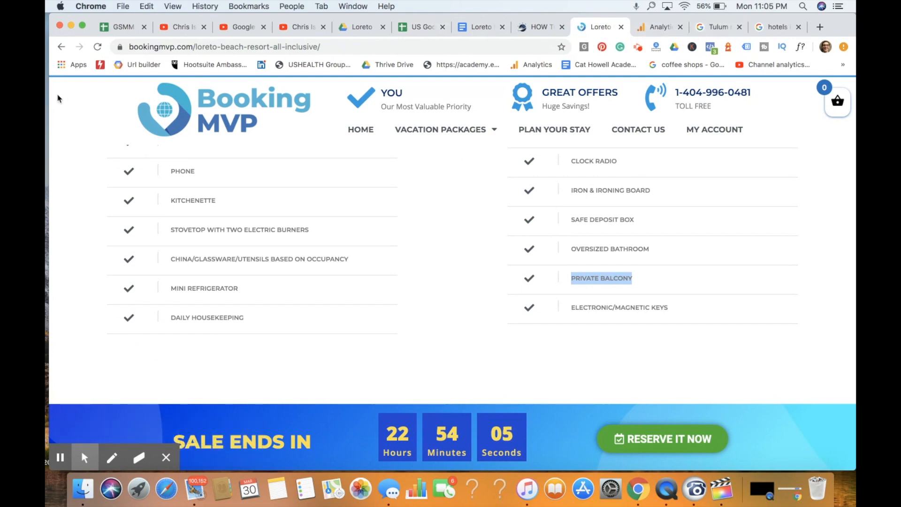
- Return to the Google Ads campaign, add the structured snippet extension type and start a new structured snippet
drag(48, 101, 301, 107)
click(219, 189)
click(157, 305)
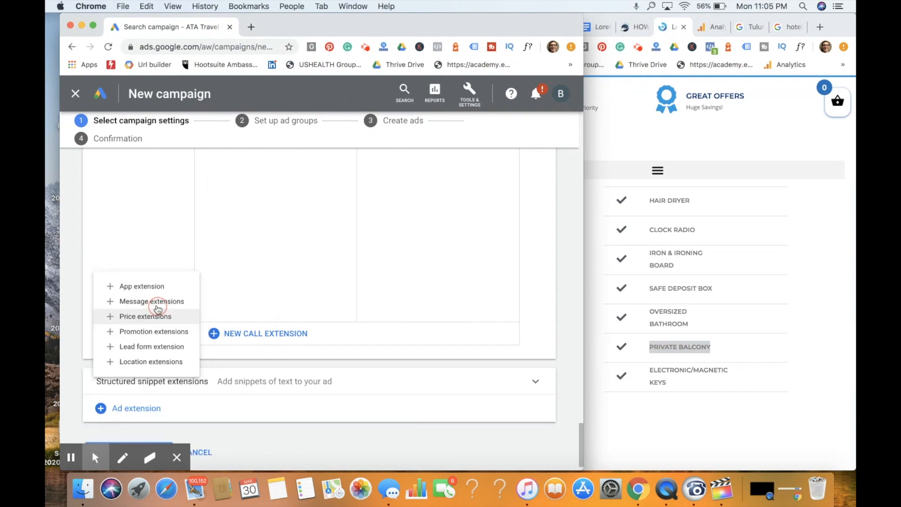
click(332, 381)
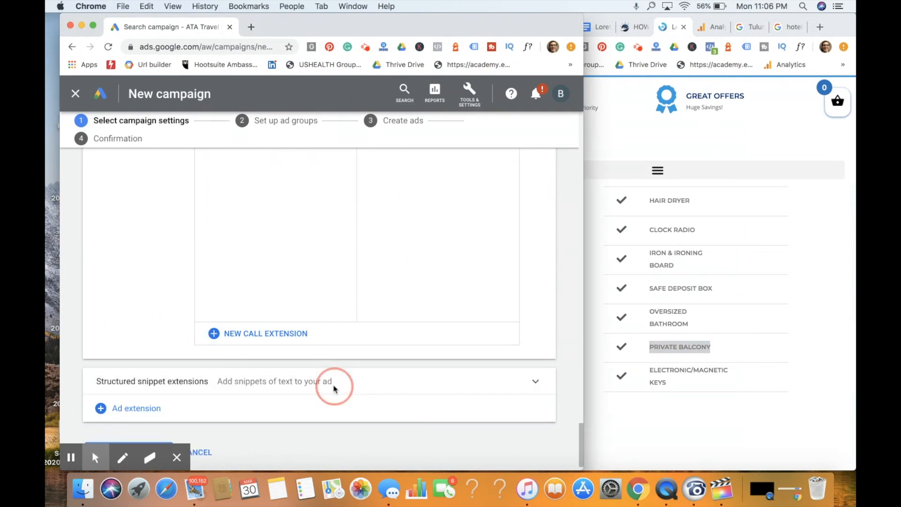
scroll(277, 375, down, 3)
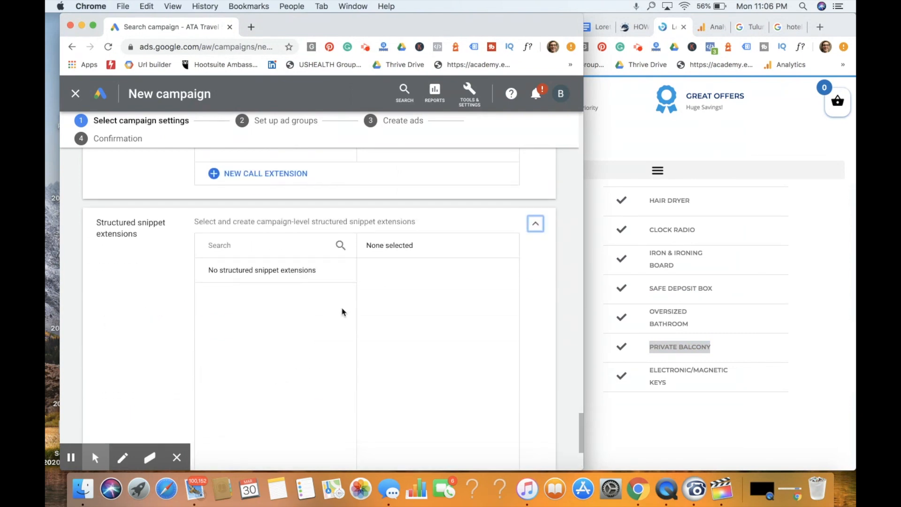
scroll(342, 311, down, 5)
click(315, 336)
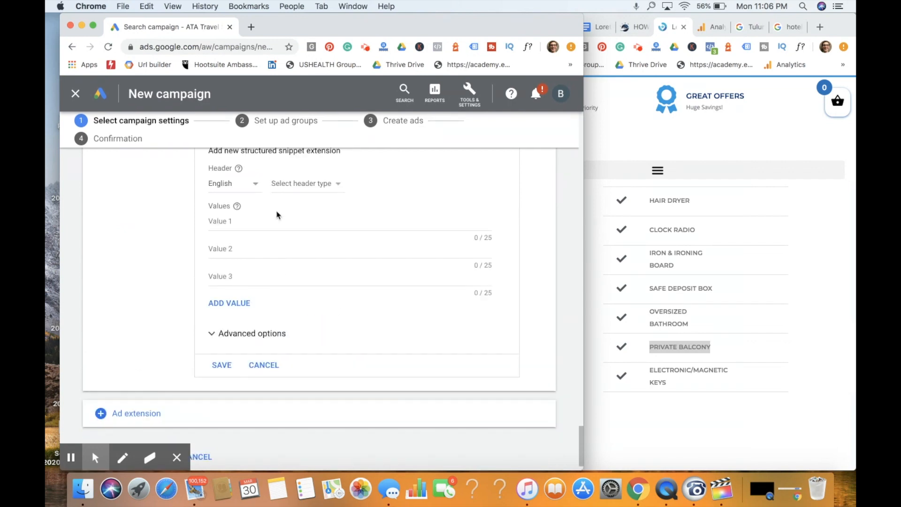
- Set the snippet's header type to Amenities and enter "PRIVATE BALCONY" as the first value
scroll(276, 212, up, 2)
click(280, 261)
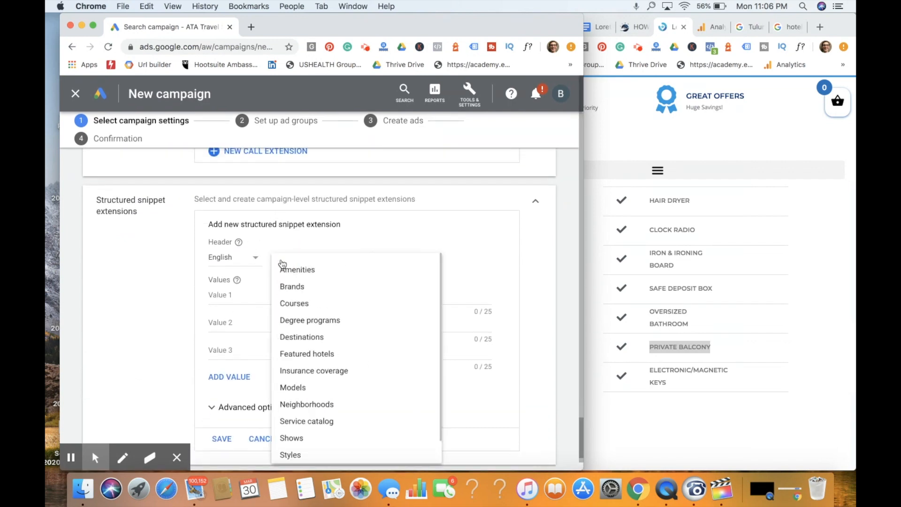
click(303, 265)
click(247, 294)
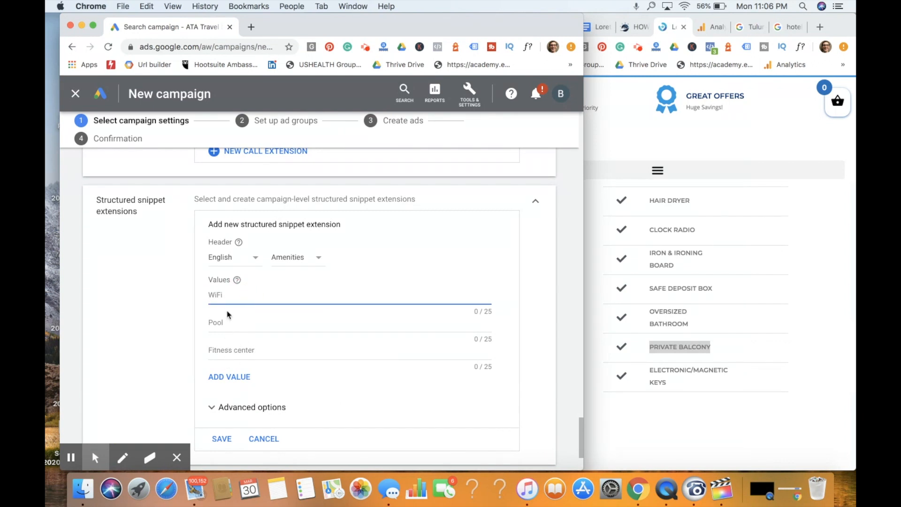
key(super+v)
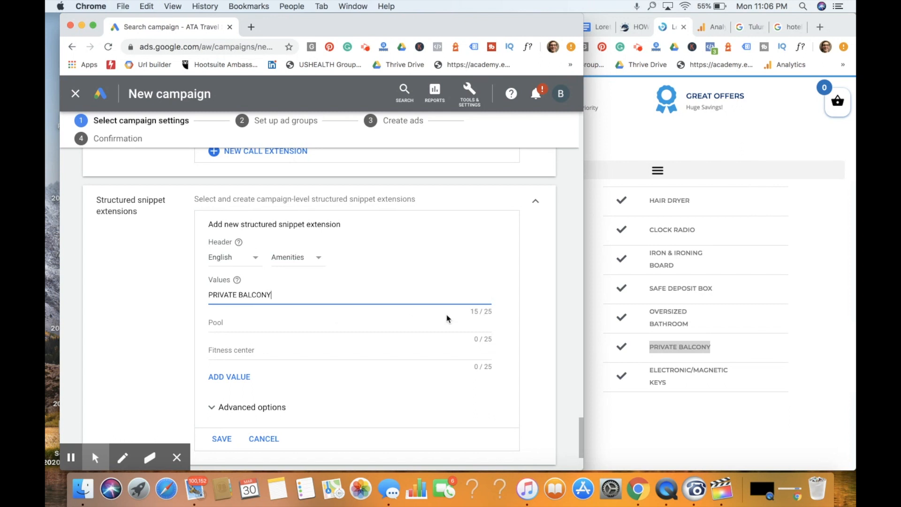
- Enter "DAILY HOUSEKEEPING" and "BLENDER" as the second and third snippet values and save the structured snippet
click(233, 322)
text(DAILY HOUSEKEEPING)
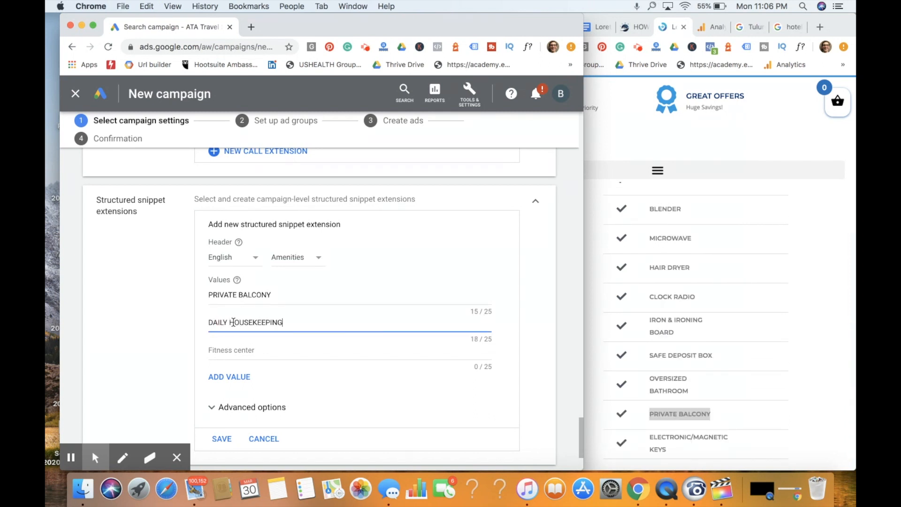
click(210, 350)
text(BLENDER)
scroll(262, 316, down, 5)
click(224, 335)
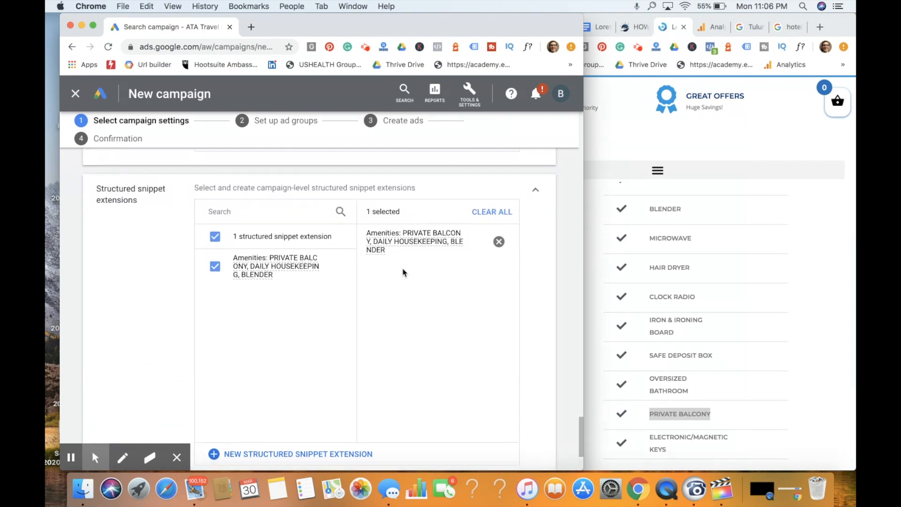
- Review the campaign's structured snippet selection and the remaining ad extension types on offer
scroll(304, 281, down, 5)
scroll(304, 282, up, 5)
scroll(304, 281, down, 4)
scroll(304, 281, up, 4)
scroll(305, 282, down, 4)
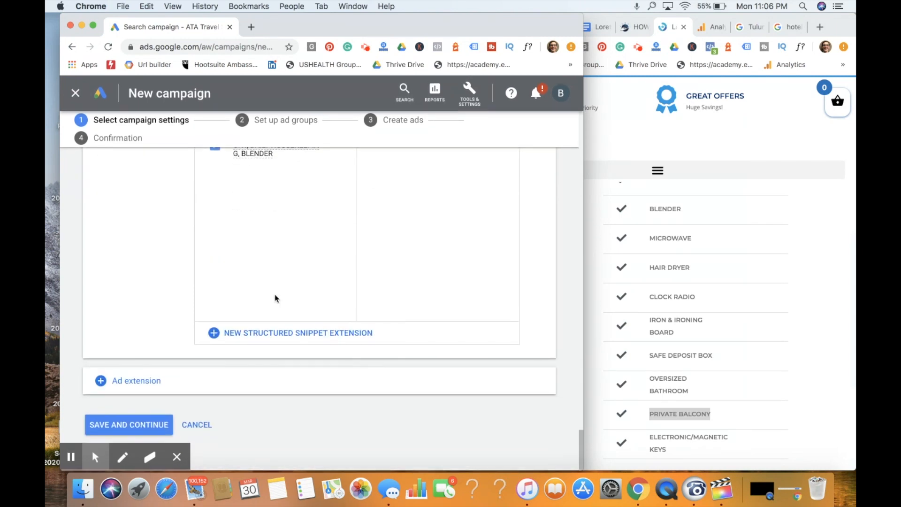
click(151, 378)
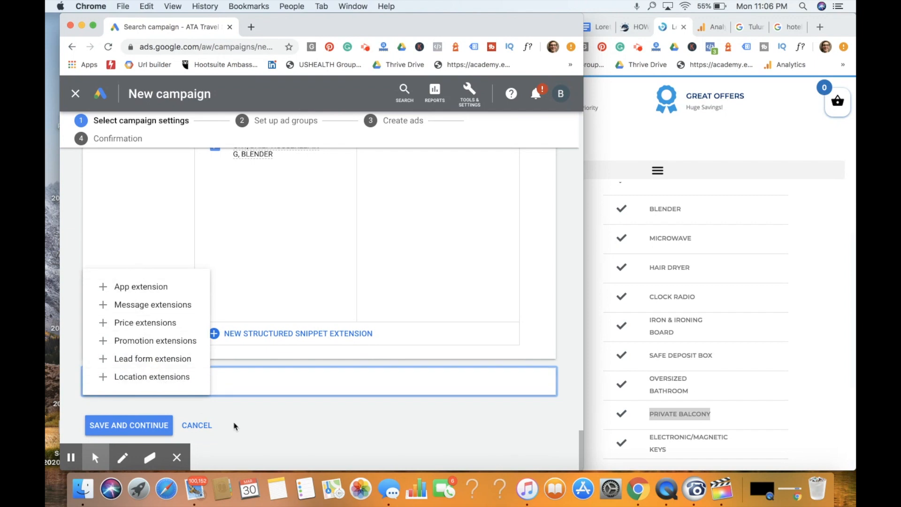
click(255, 428)
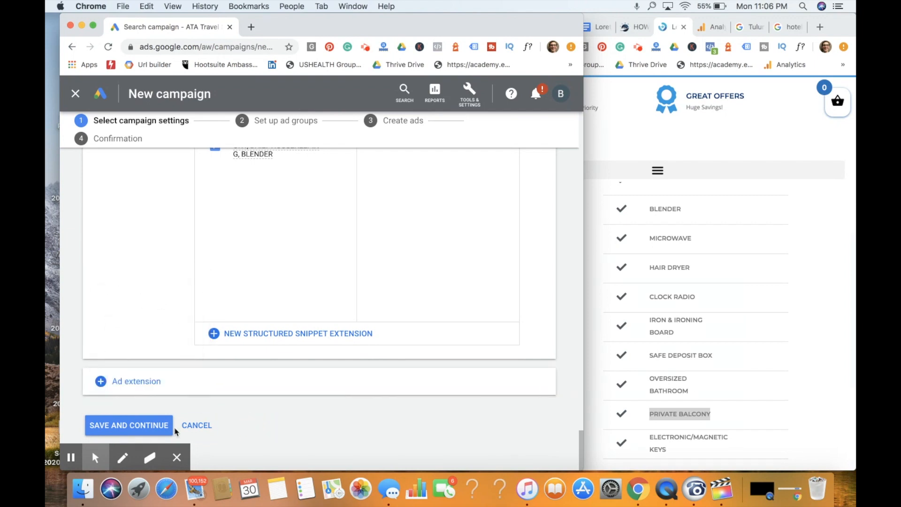
- Save the campaign settings, enlarge the campaign window, and name the new ad group "All inclusive mexico resorts"
click(141, 426)
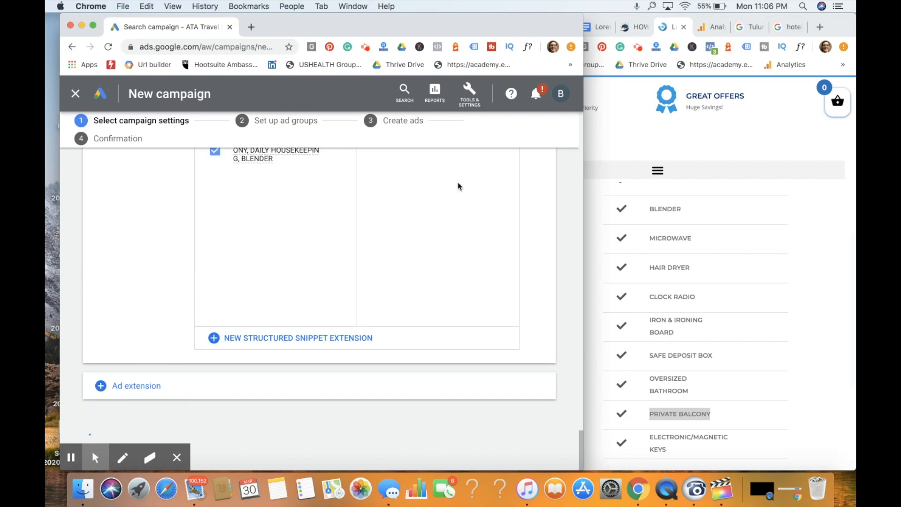
drag(584, 158, 851, 161)
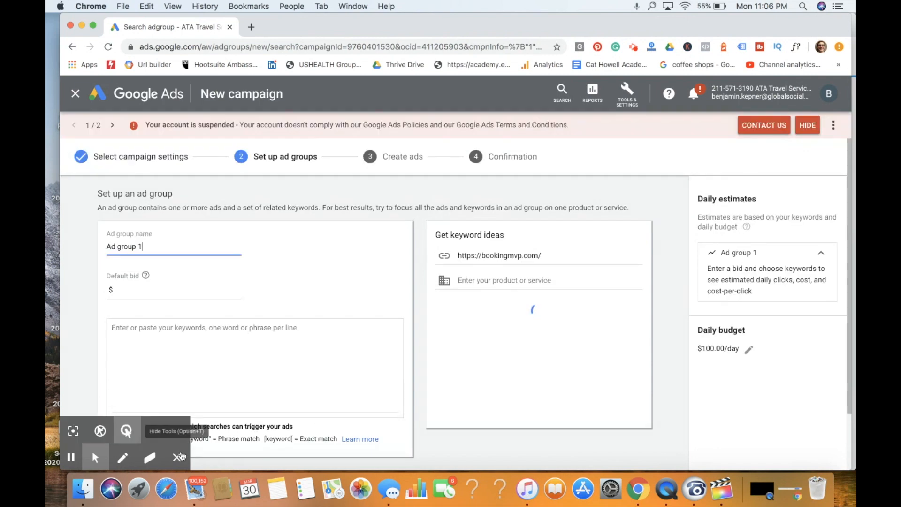
click(181, 455)
double_click(187, 248)
key(super+a)
key(BackSpace)
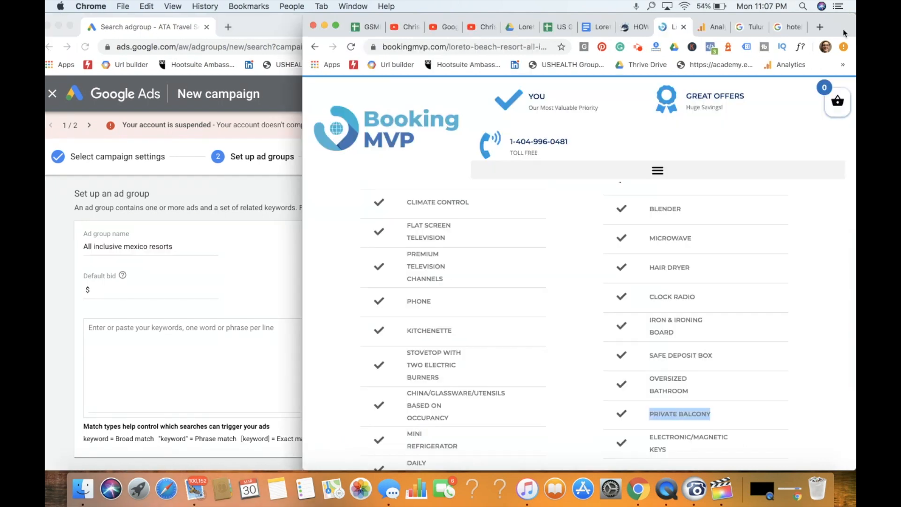
- Bring up the Loreto Mexico keyword analysis document, and open the Google Ads address in another tab to reach Keyword Planner
click(594, 32)
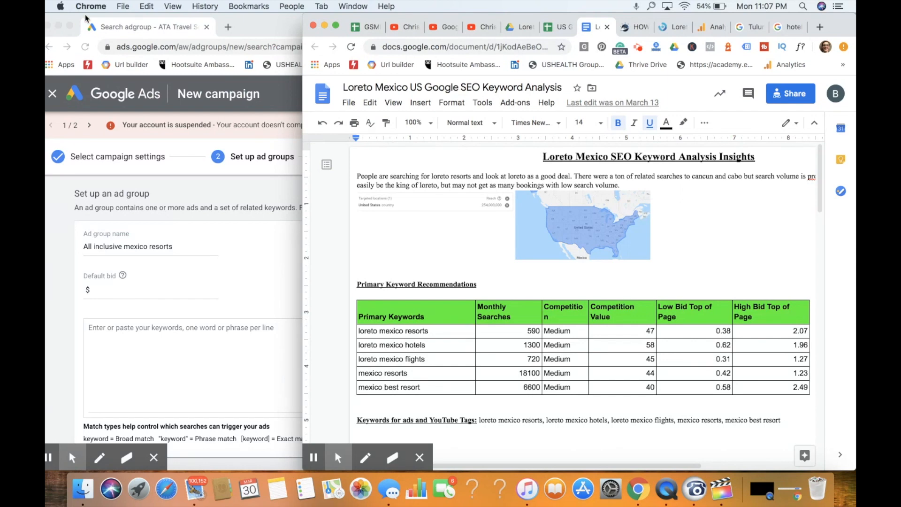
click(240, 42)
click(240, 45)
key(BackSpace)
click(842, 31)
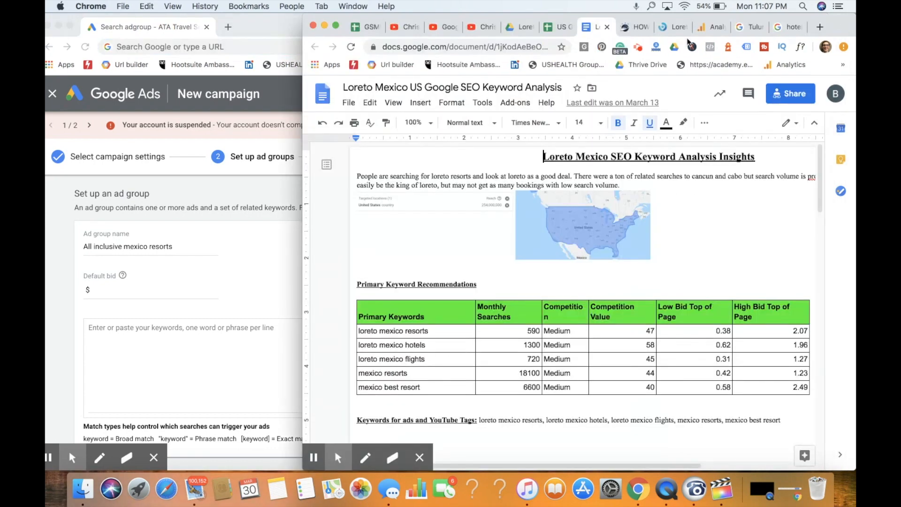
click(788, 27)
click(551, 43)
key(super+v)
key(Return)
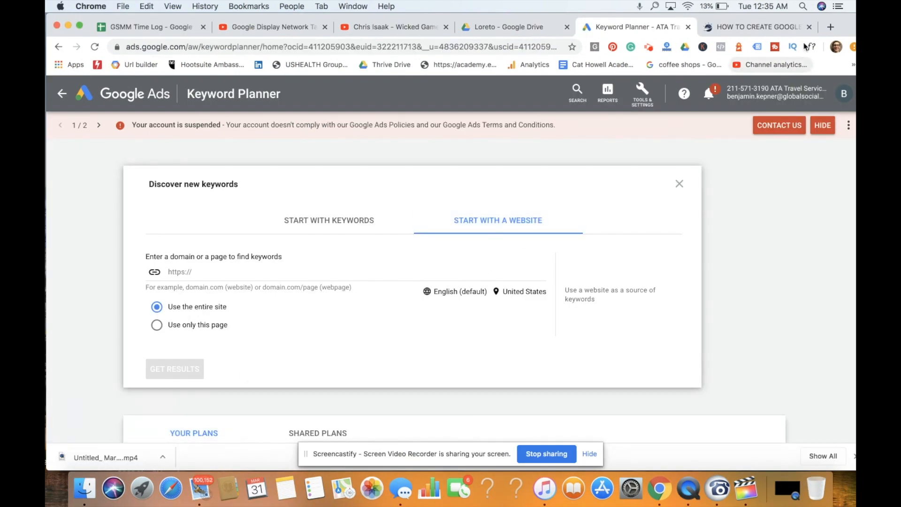
- Open Google in a new tab and search for "Loreto mexico resorts"
click(829, 27)
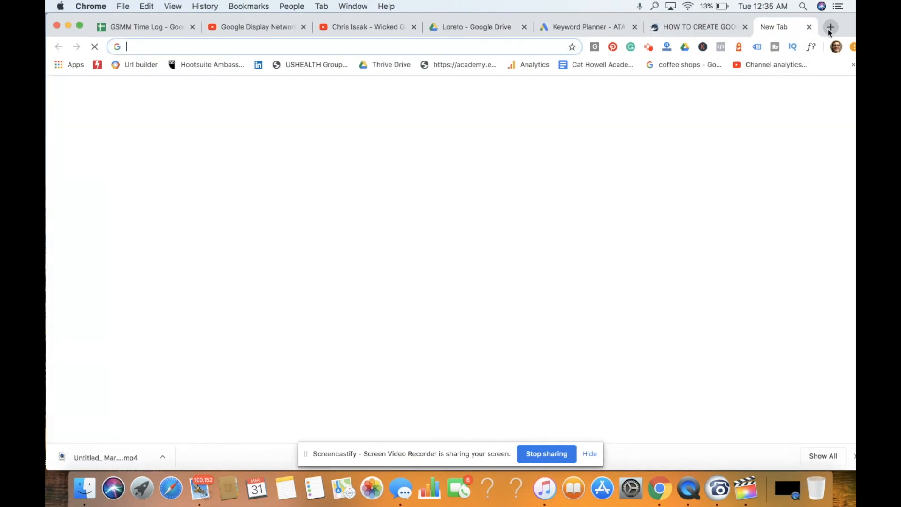
text(g)
key(Return)
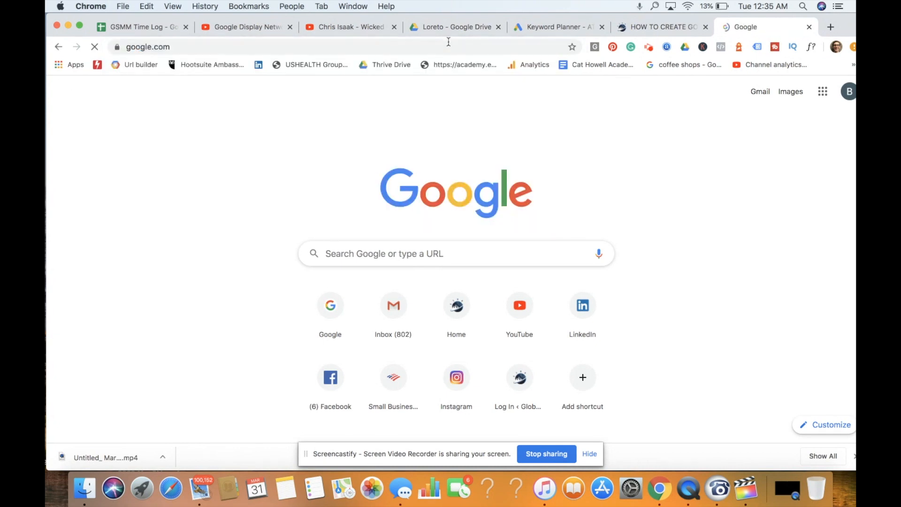
text(Loreto mex)
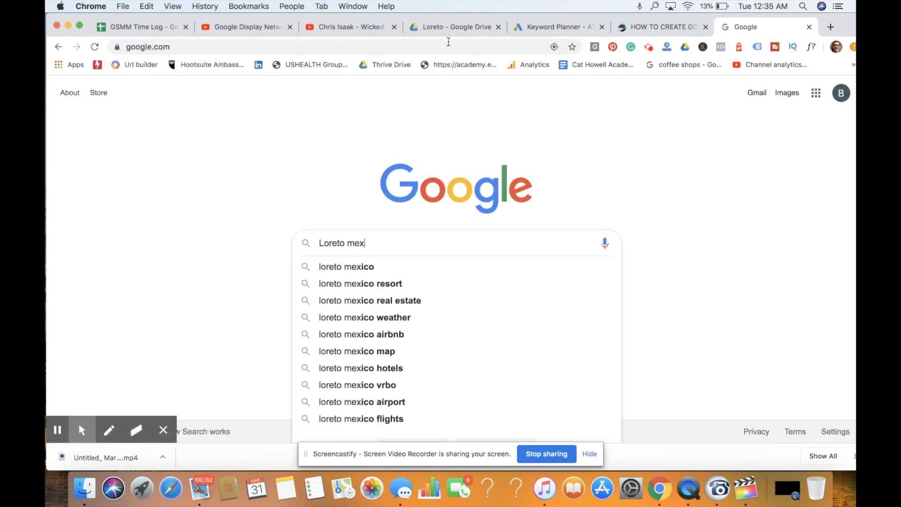
text(ico resorts)
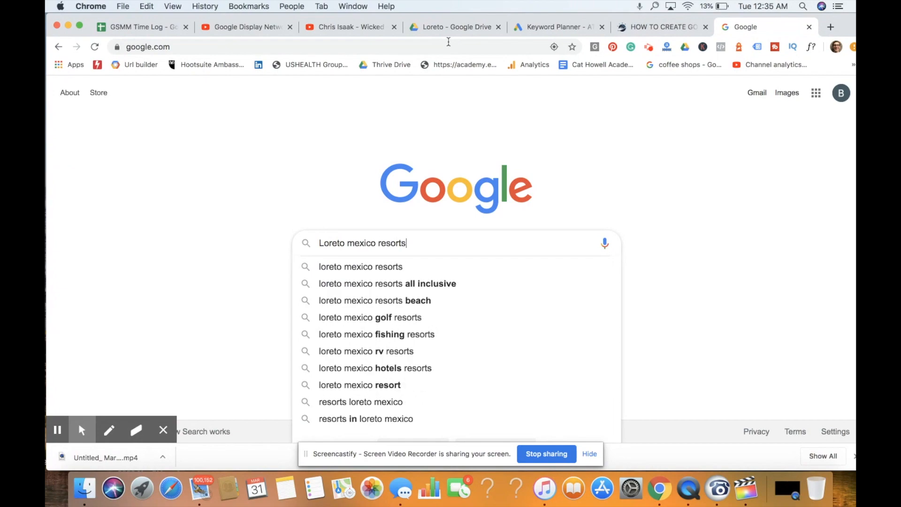
key(Return)
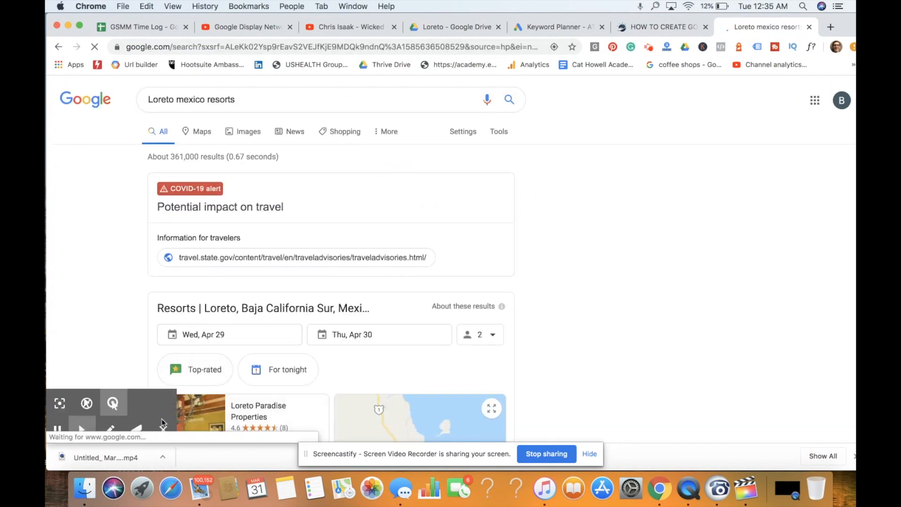
- Find the luxuryhotelsguides.com ad among the search results, open it, and copy its landing page address
scroll(349, 306, down, 10)
scroll(349, 306, down, 4)
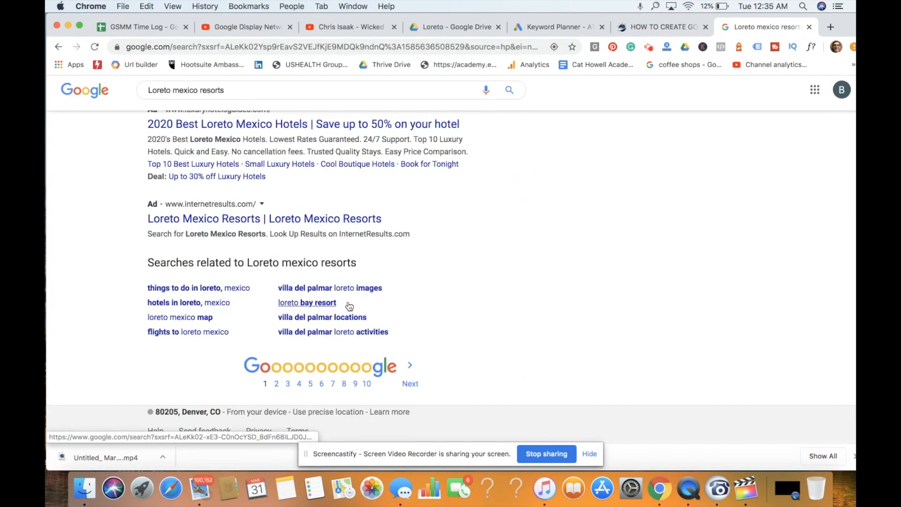
scroll(333, 222, up, 2)
click(333, 215)
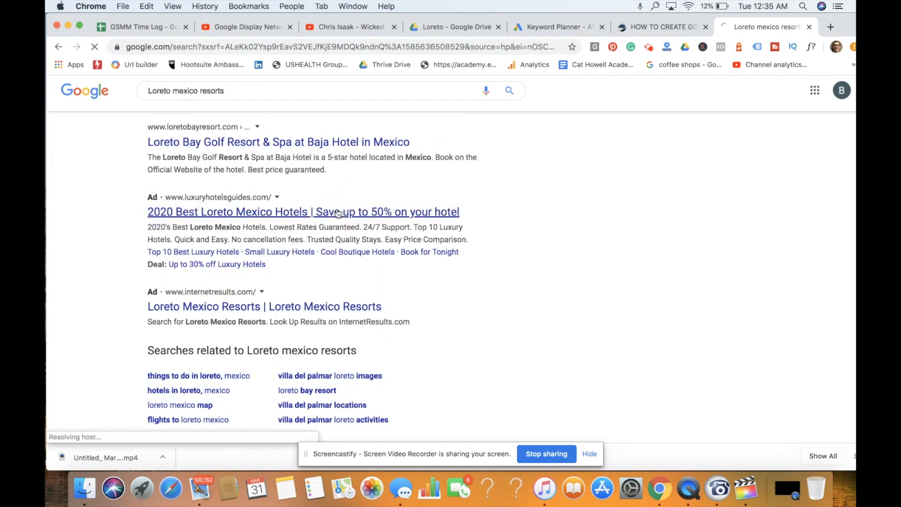
click(340, 50)
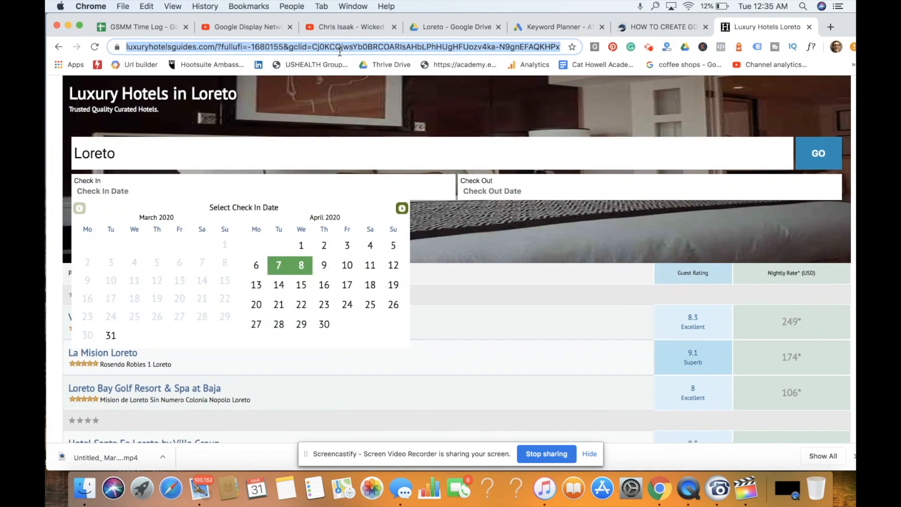
key(BackSpace)
- Get Keyword Planner ideas using the copied luxuryhotelsguides.com address as the source for the entire site
click(556, 29)
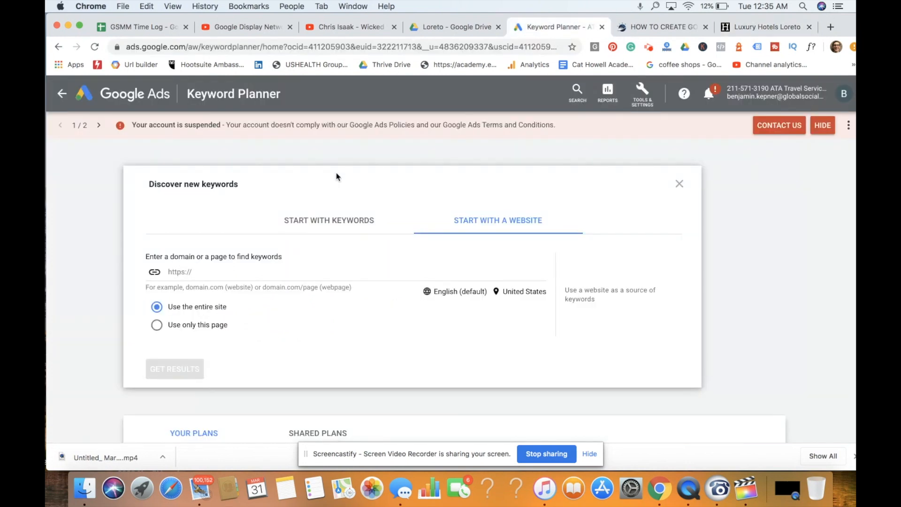
click(305, 273)
key(super+v)
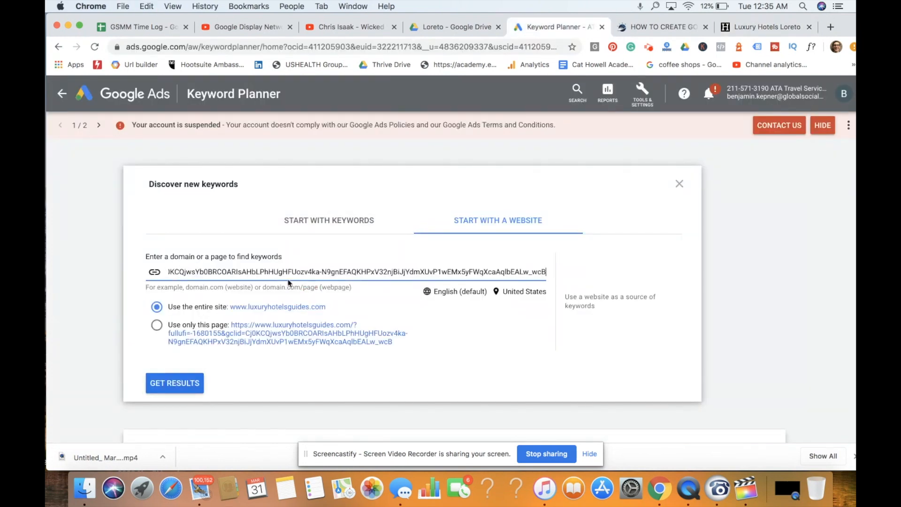
click(175, 380)
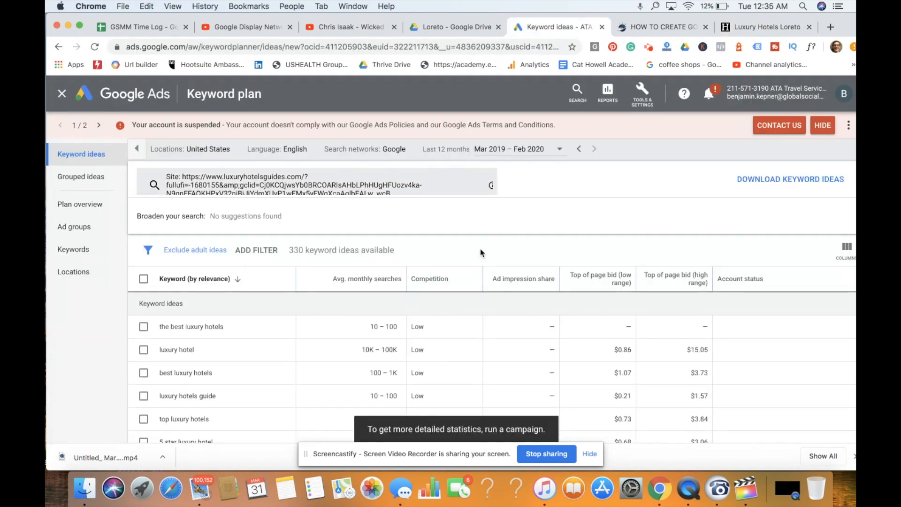
- Restrict the keyword ideas to only the luxuryhotelsguides.com landing page and review the suggested keywords and bids
scroll(266, 342, down, 5)
scroll(266, 341, up, 5)
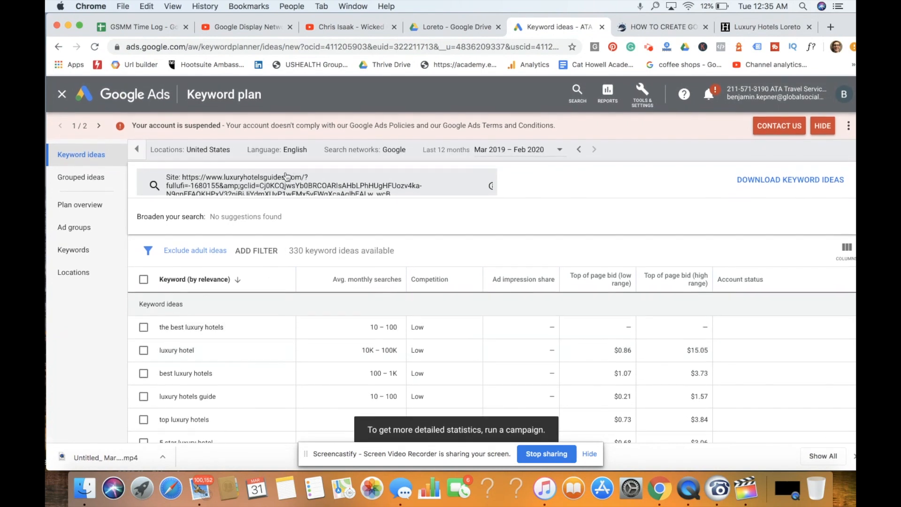
click(289, 187)
click(166, 283)
click(183, 334)
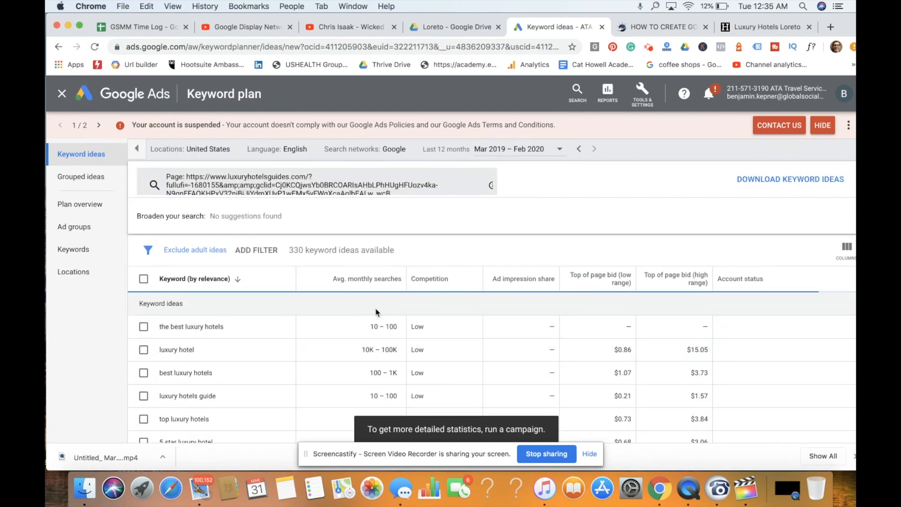
click(593, 452)
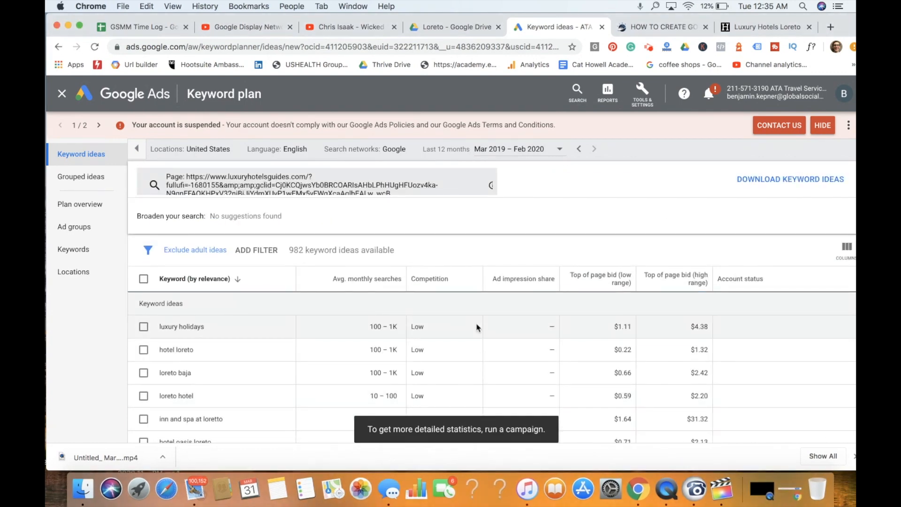
scroll(476, 326, down, 3)
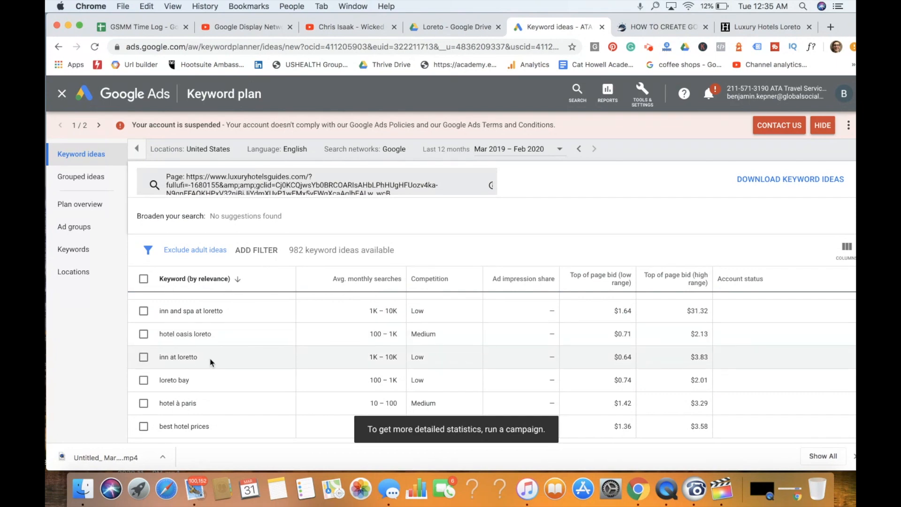
scroll(221, 398, down, 3)
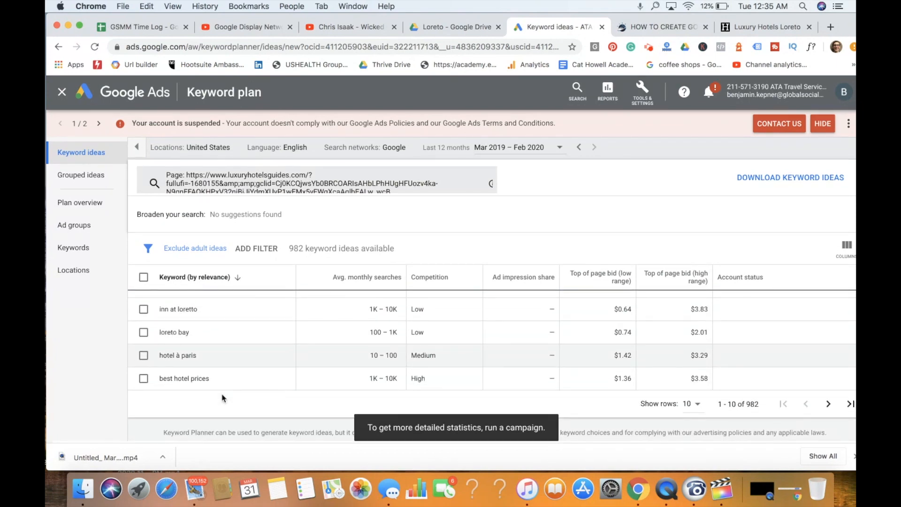
scroll(227, 362, up, 3)
scroll(227, 364, up, 3)
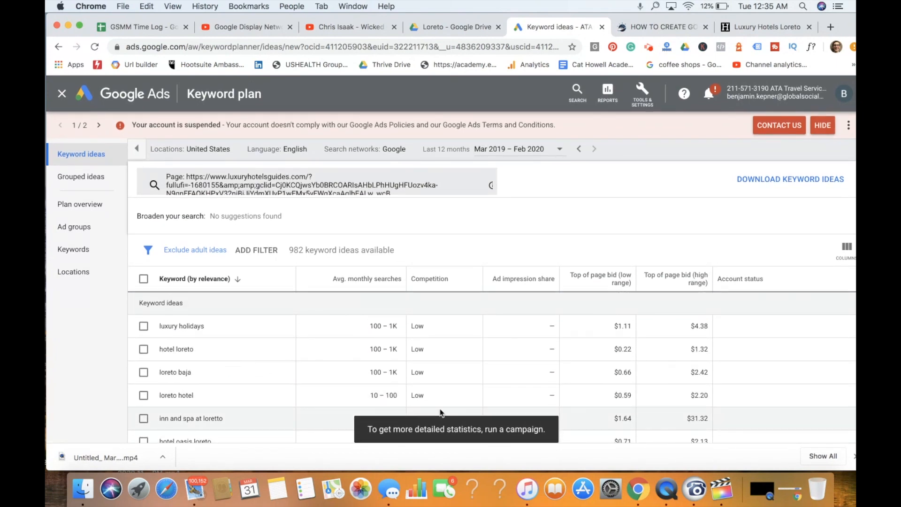
- Clear the competitor address from the keyword source, and copy the address of the Booking MVP Loreto Beach Resort page
click(351, 194)
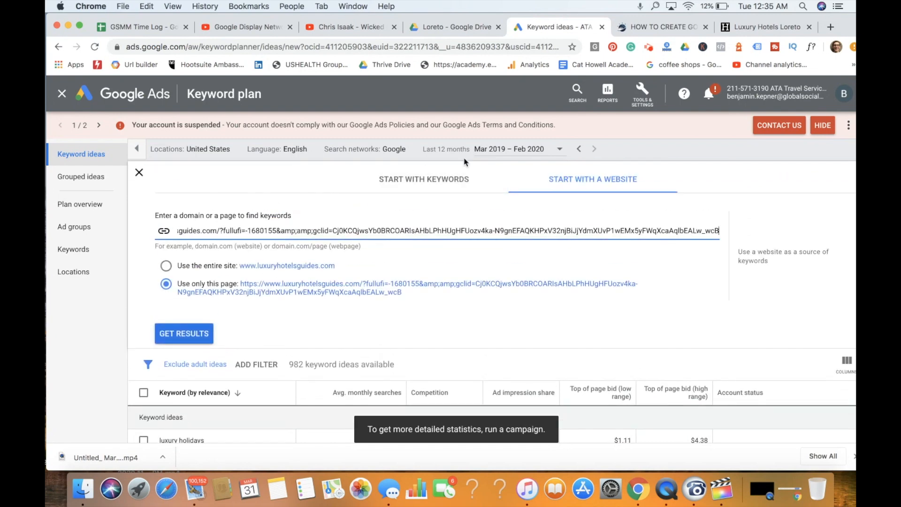
click(350, 230)
key(super+a)
key(BackSpace)
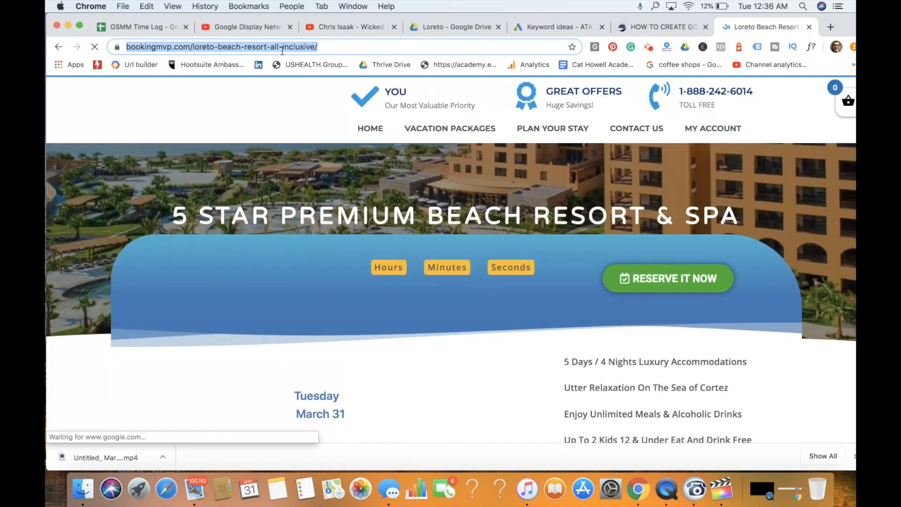
key(super+x)
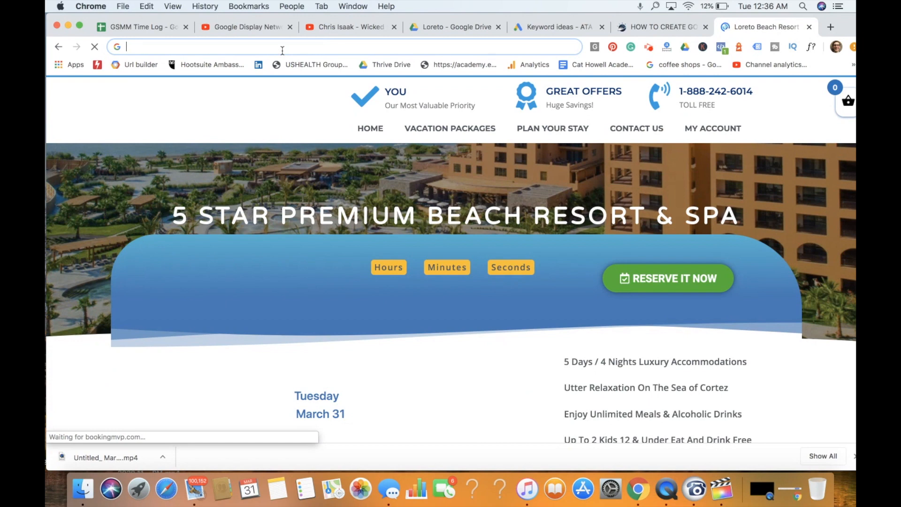
click(551, 30)
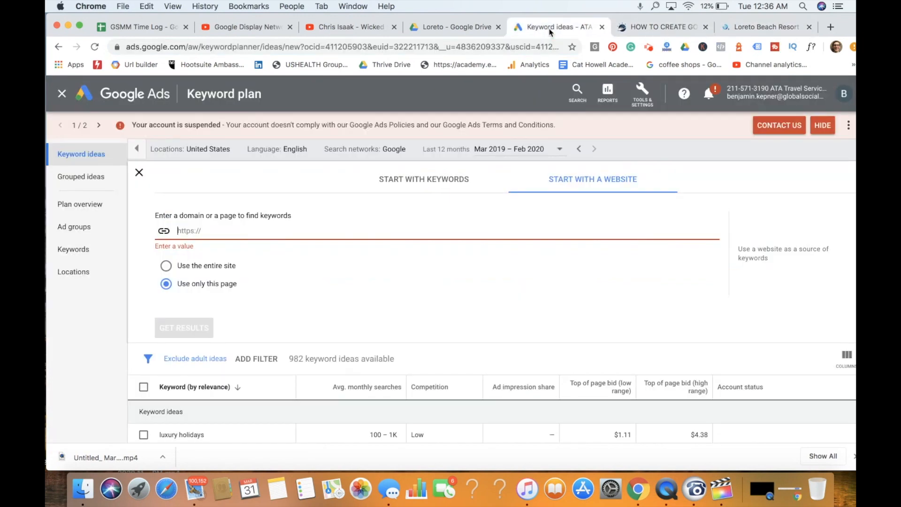
click(193, 227)
key(super+v)
click(180, 325)
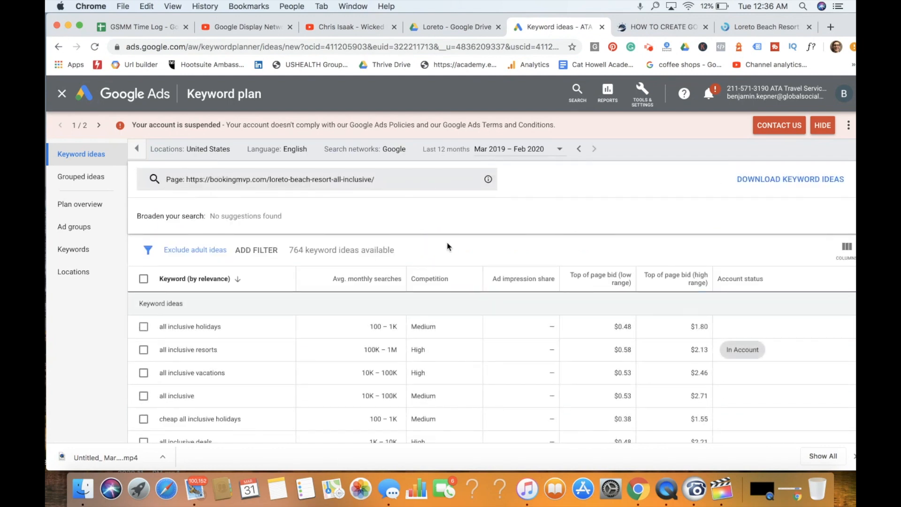
scroll(452, 302, down, 5)
scroll(304, 358, down, 3)
scroll(257, 358, up, 6)
scroll(257, 358, up, 1)
- Switch the keyword search to start with keywords and get results for "all inclusive loreto mexico resorts"
click(349, 186)
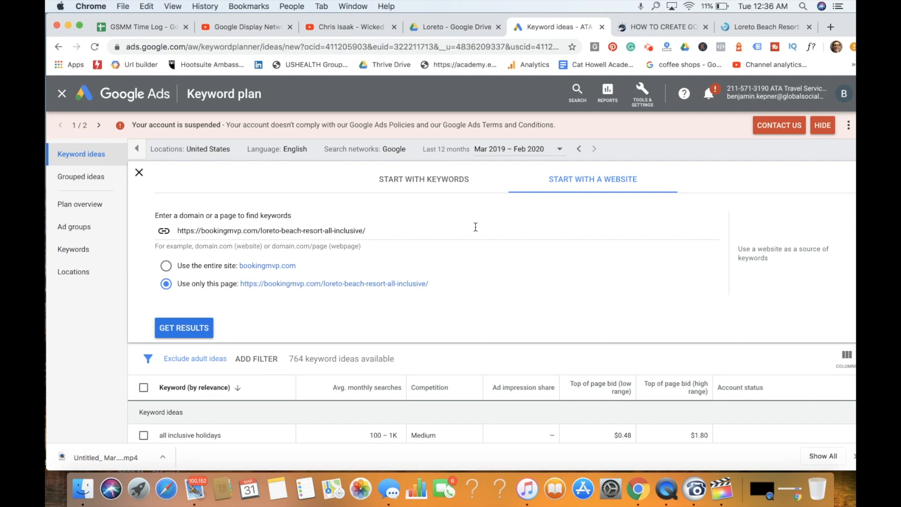
click(410, 181)
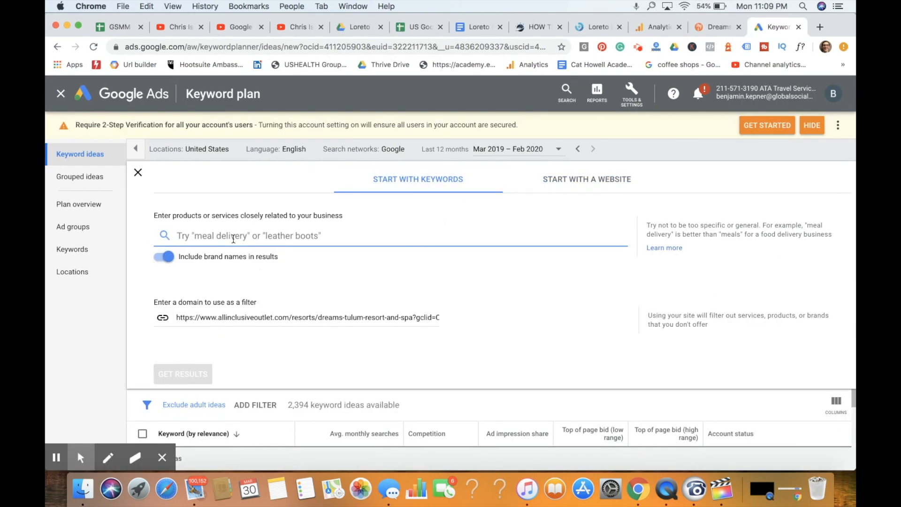
click(233, 237)
text(all inclusive)
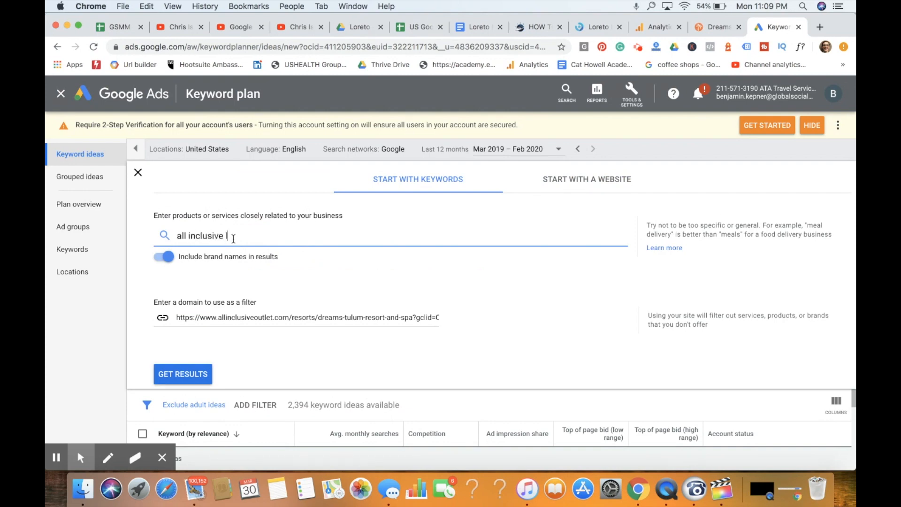
text( loreot)
text( mexico resor)
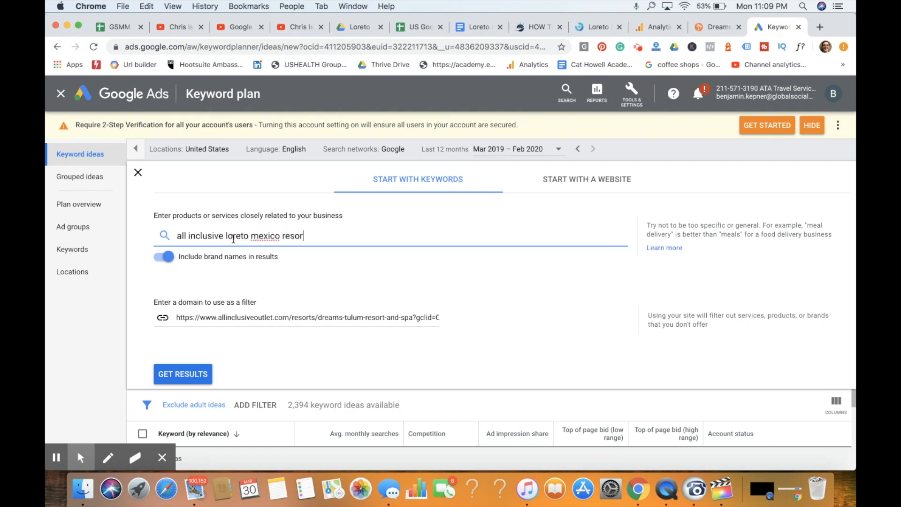
text(t)
key(Return)
click(186, 369)
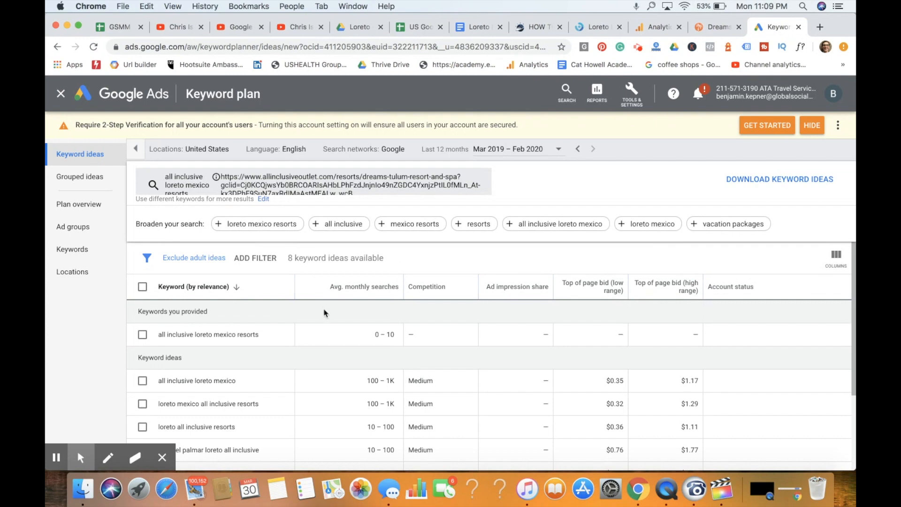
- Look through the Loreto keyword ideas and return to the Loreto Mexico US Google SEO Keyword Analysis document
scroll(341, 325, down, 2)
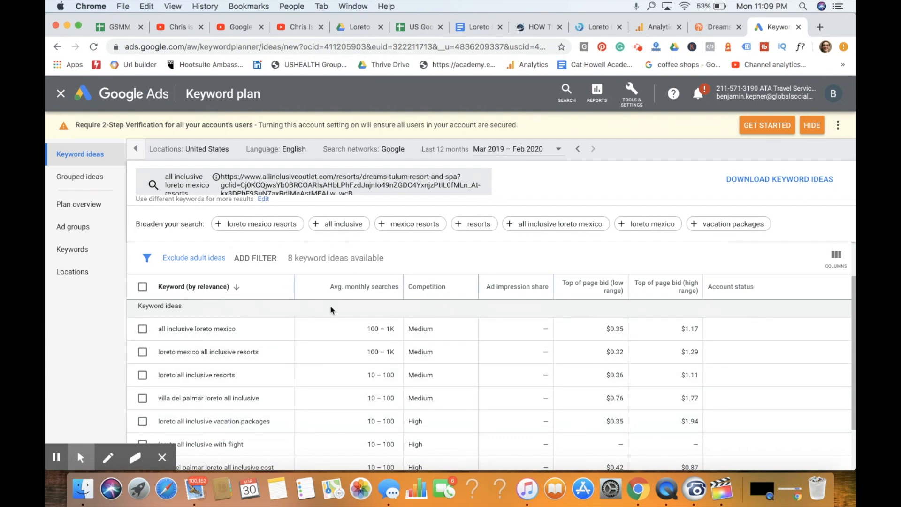
click(474, 28)
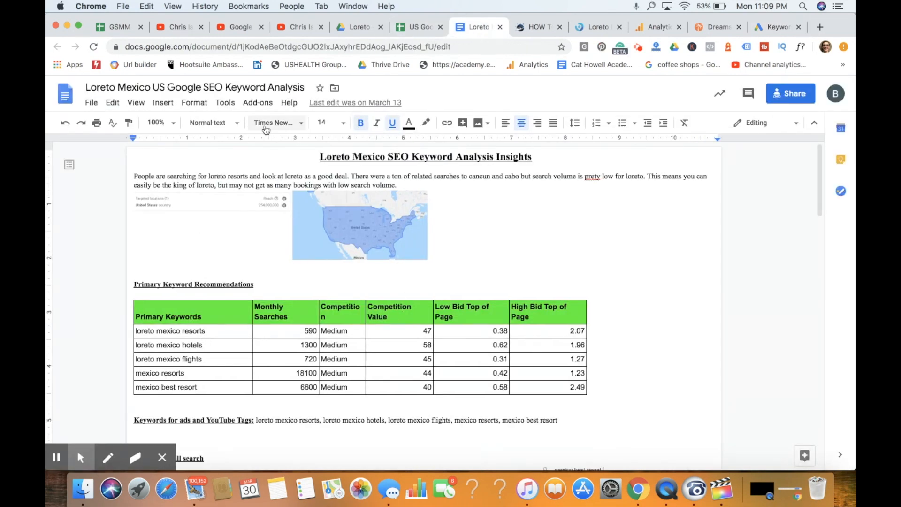
- Narrow the document window to reveal the Google Ads campaign setup behind it, and set the ad group's default bid to $.75
drag(278, 108, 317, 109)
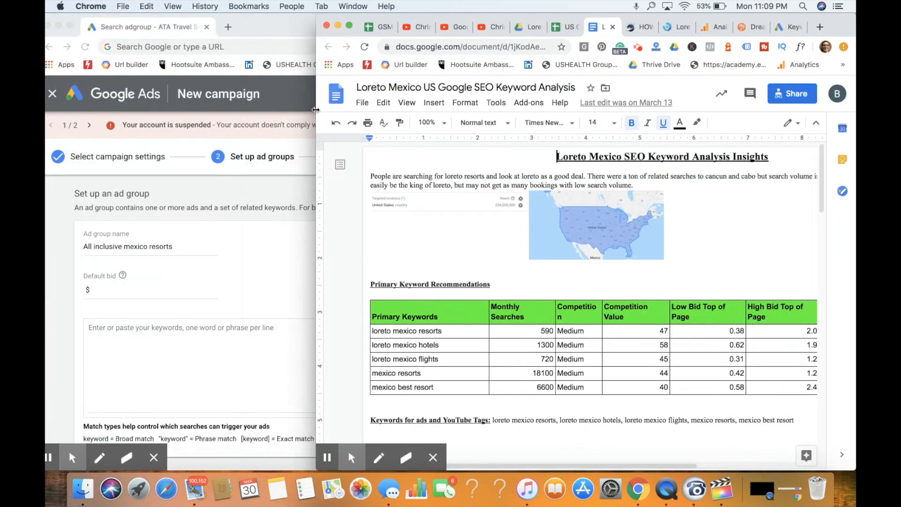
click(100, 349)
click(111, 344)
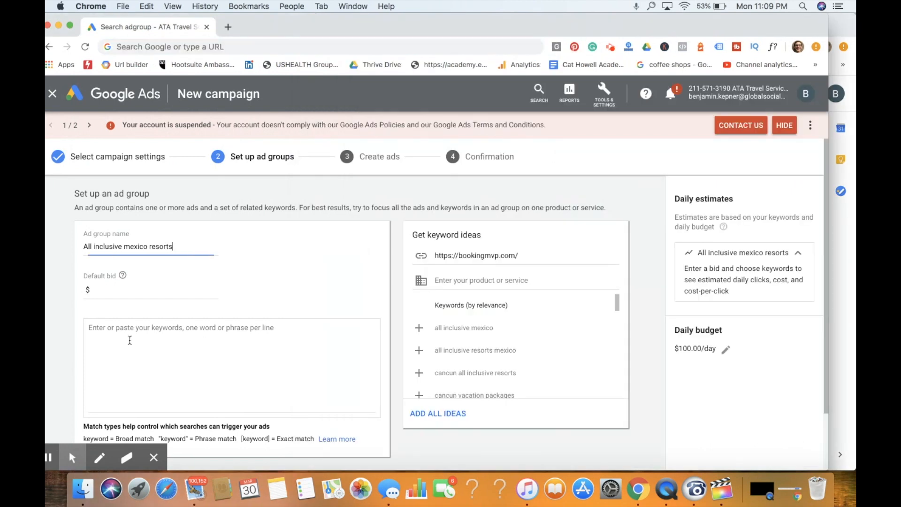
click(116, 290)
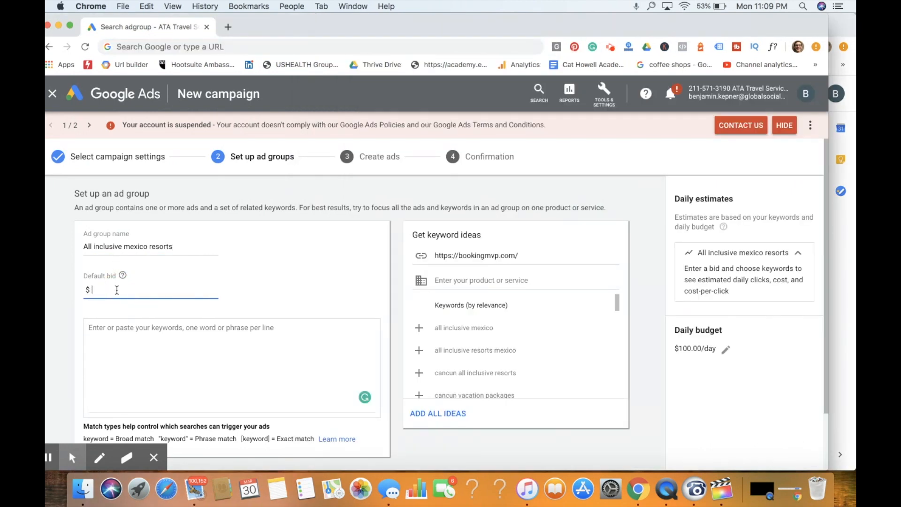
text(.75)
- Enter "all inclusive resorts" as the ad group's first keyword and ignore the suggestion to hyphenate it
click(206, 341)
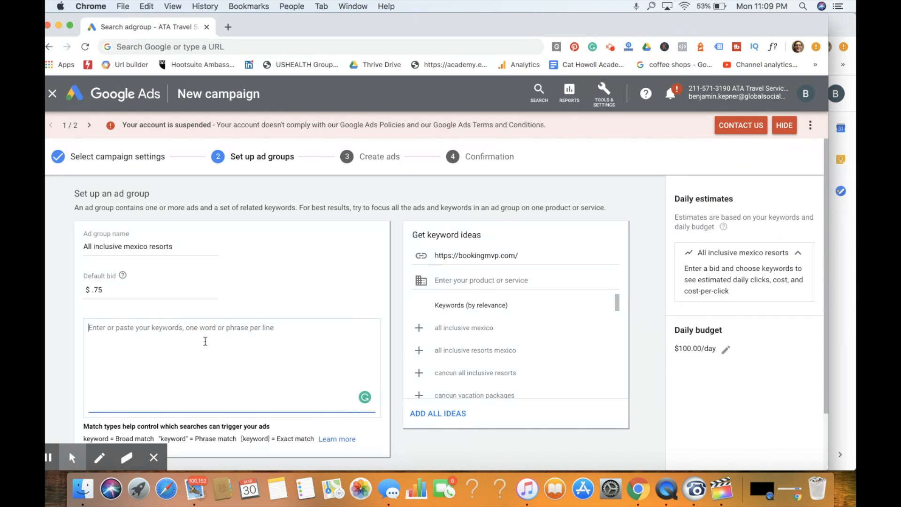
text(all inc)
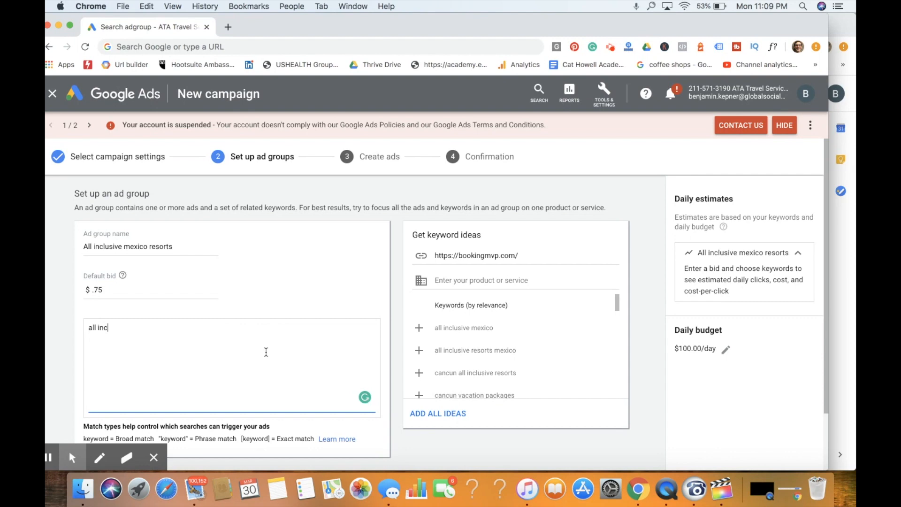
text(lusive resorts)
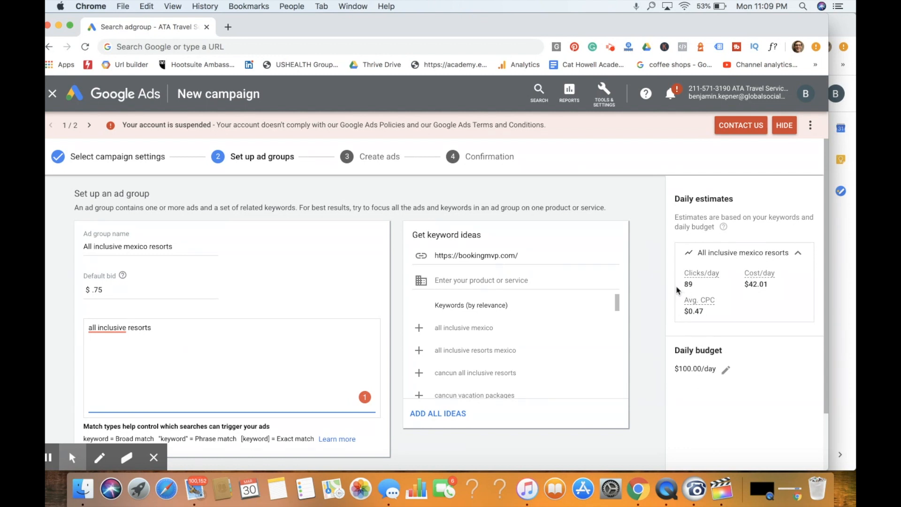
key(BackSpace)
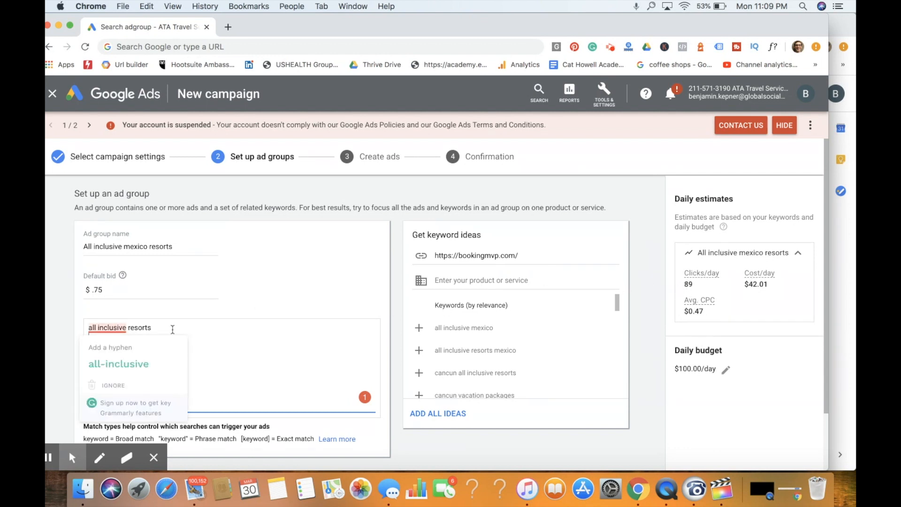
mouse_move(118, 328)
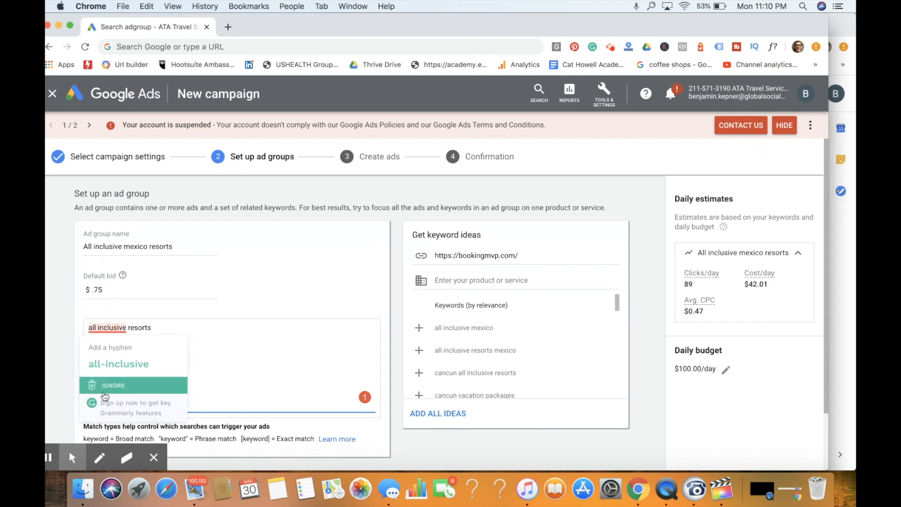
click(105, 385)
- Convert the keyword to modified broad match by putting a plus sign before each word, as "+all +inclusive +resorts"
text(+)
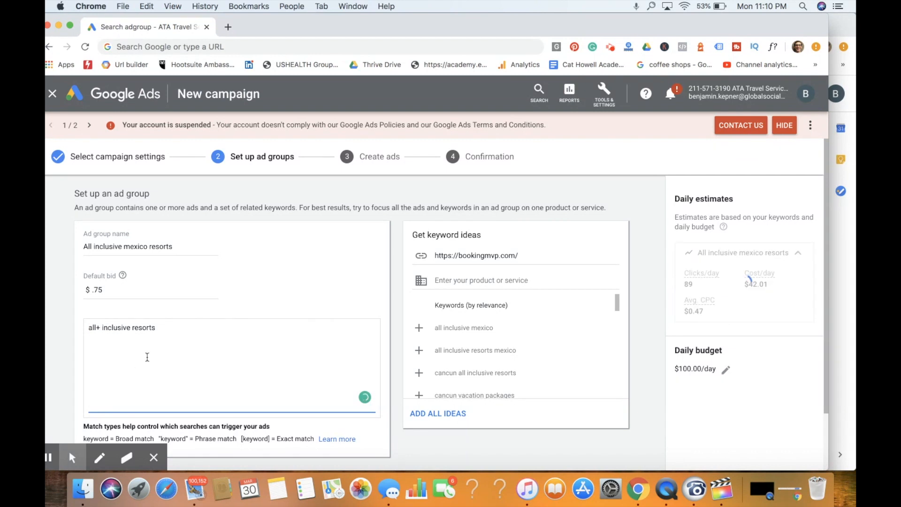
click(131, 327)
text(+)
click(89, 328)
text(+)
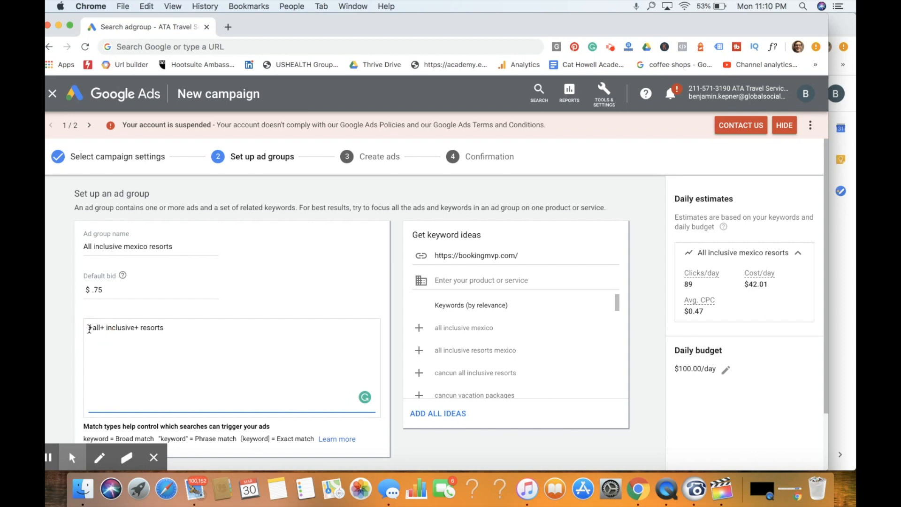
key(Right)
key(Right)
key(Right)
key(BackSpace)
key(Right)
key(Right)
key(Right)
key(Right)
key(Right)
key(Right)
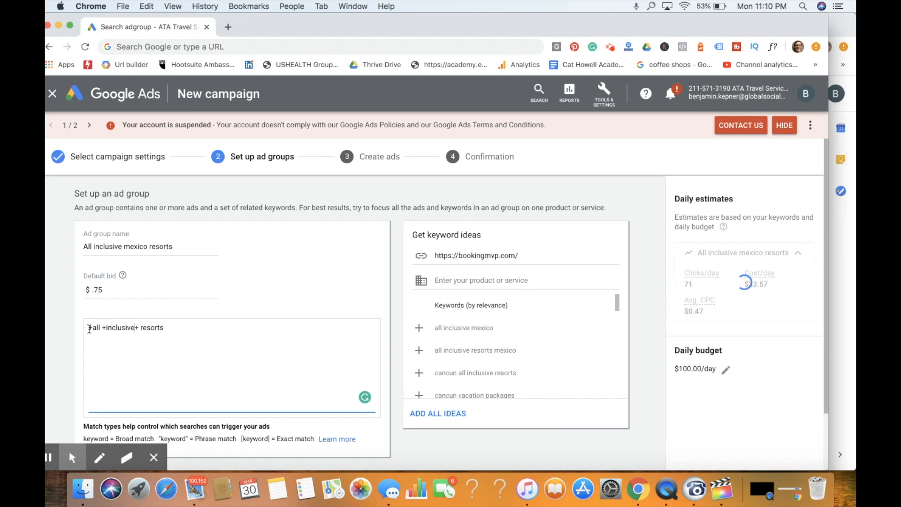
key(BackSpace)
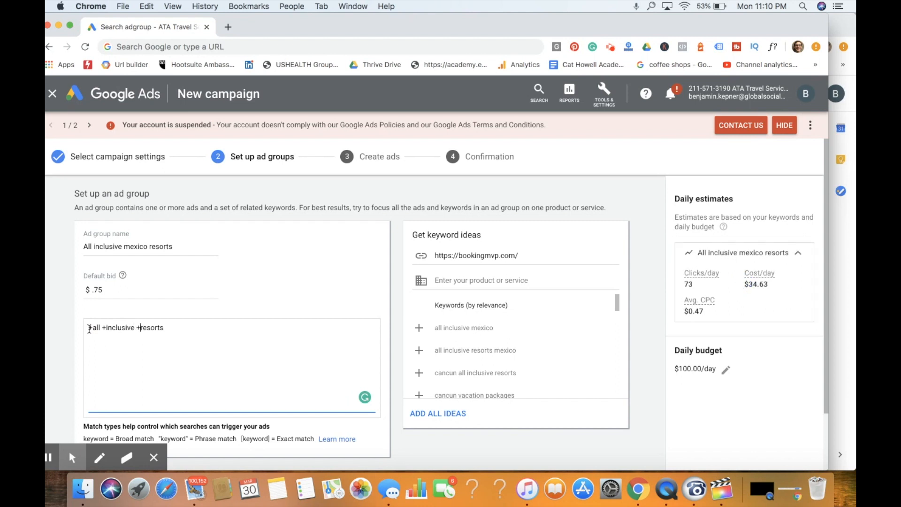
click(96, 337)
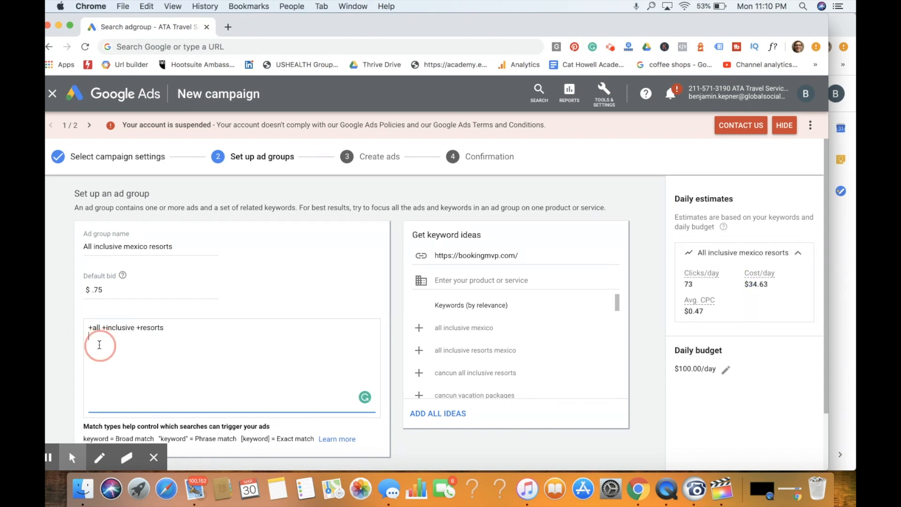
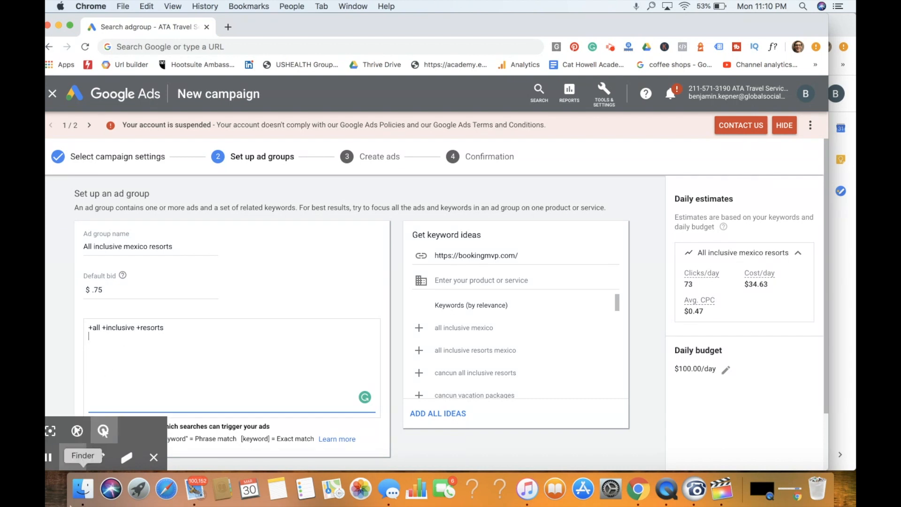
- Add the suggested keyword ideas "all inclusive resorts mexico" and "all inclusive mexico" to the ad group's keyword list
click(153, 457)
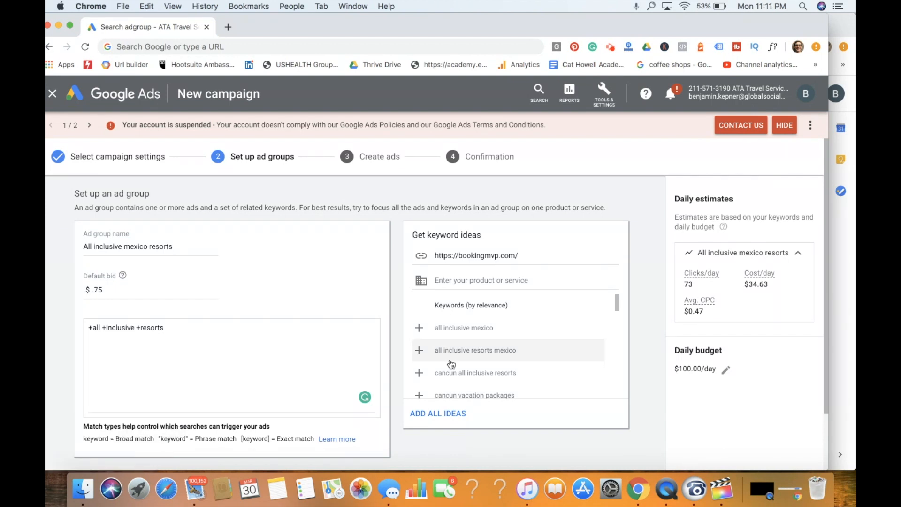
scroll(484, 309, down, 2)
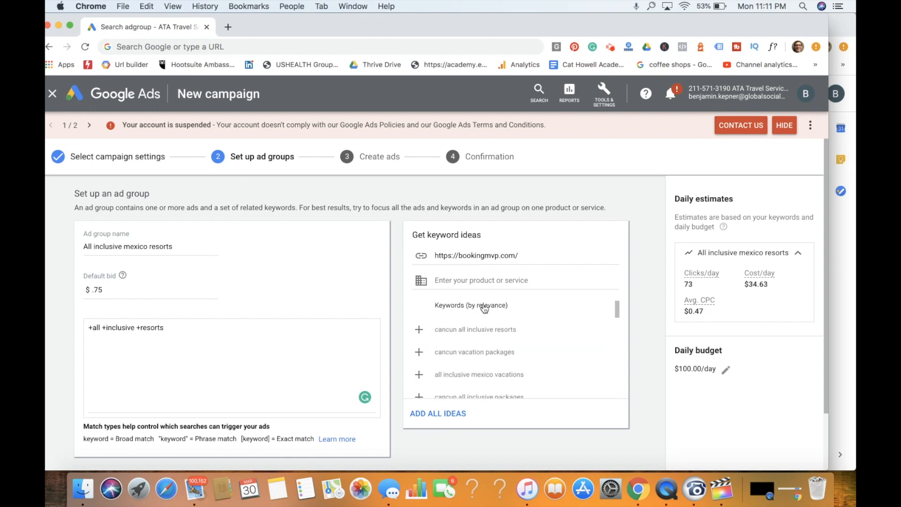
scroll(311, 279, down, 1)
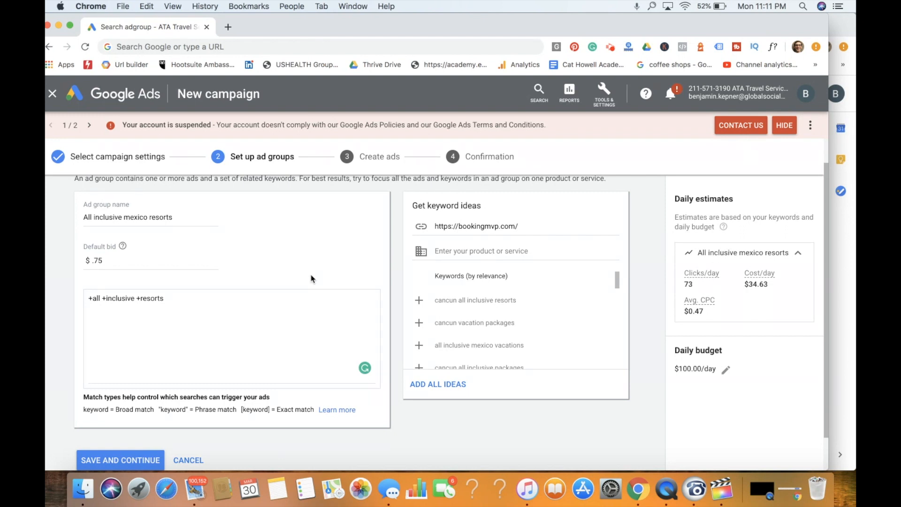
click(174, 302)
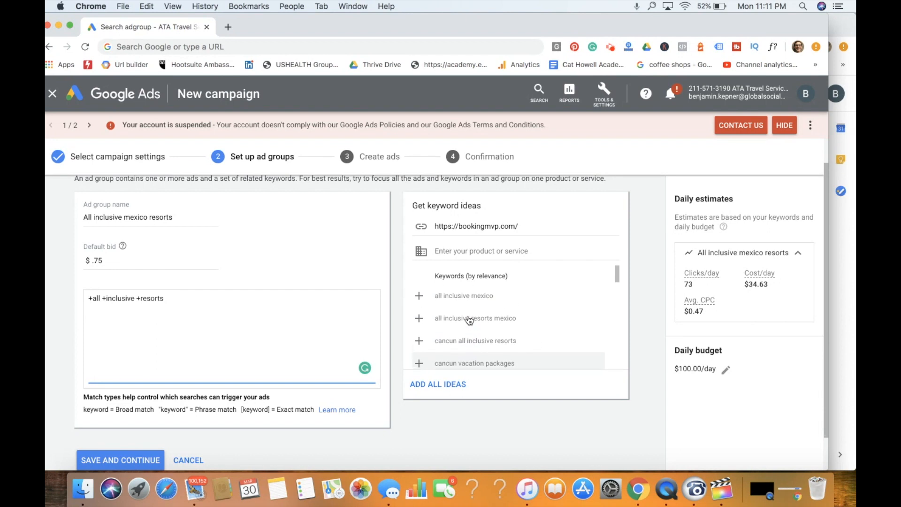
scroll(467, 318, up, 1)
scroll(469, 319, up, 1)
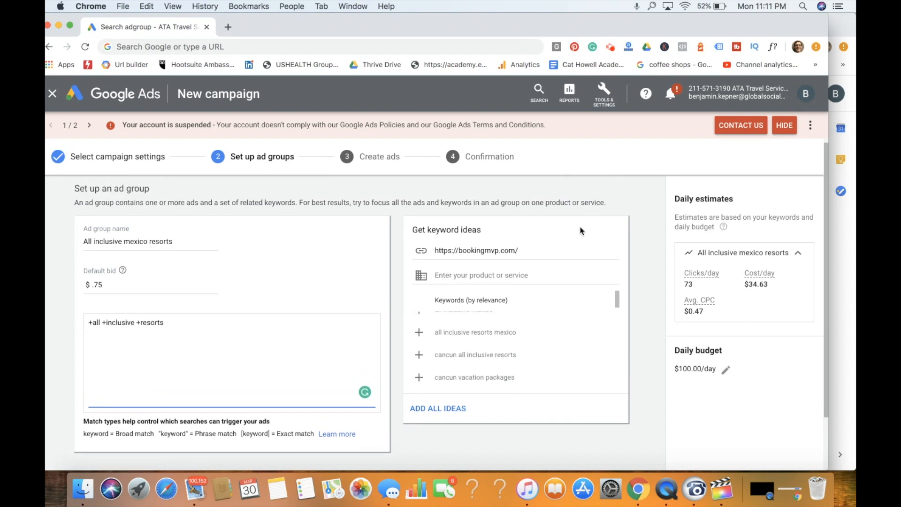
scroll(638, 232, down, 1)
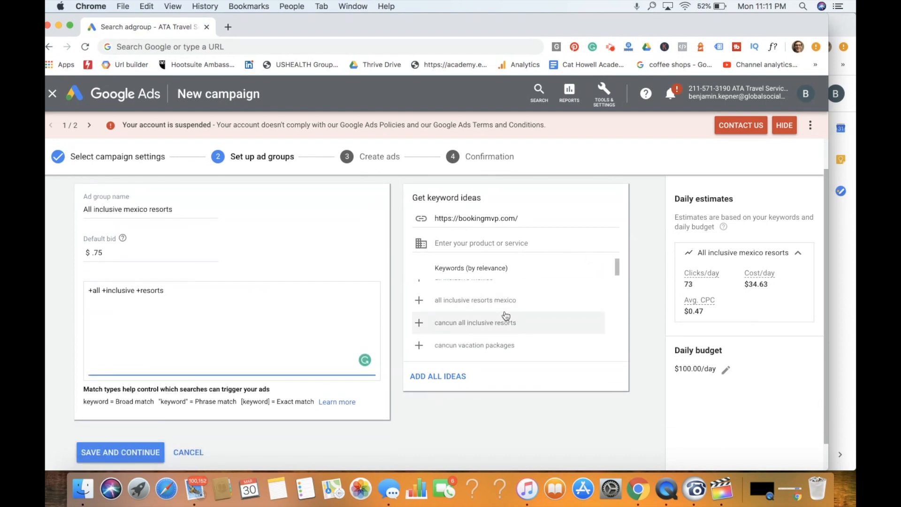
scroll(507, 316, up, 1)
click(506, 311)
click(483, 292)
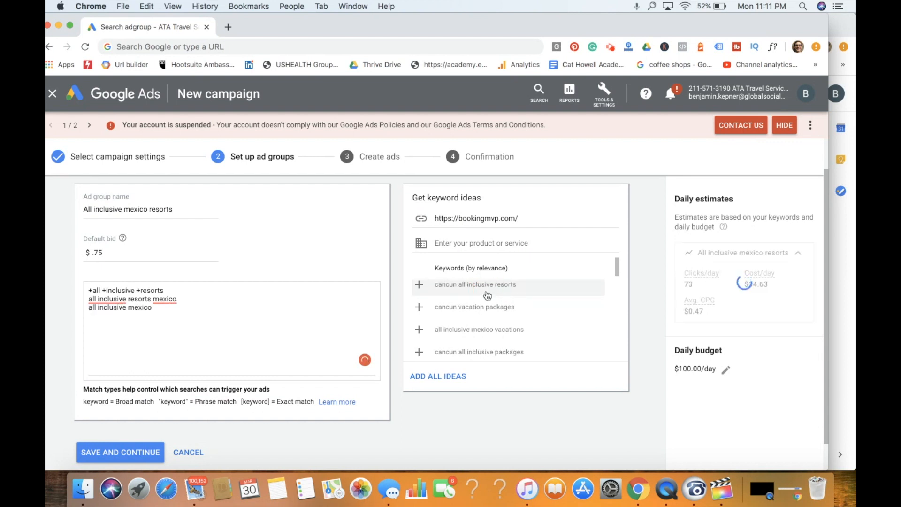
- Find "cheap mexico vacations" among the keyword ideas and add it to the ad group's keywords
scroll(497, 306, down, 2)
scroll(497, 309, down, 1)
click(498, 310)
scroll(515, 313, down, 2)
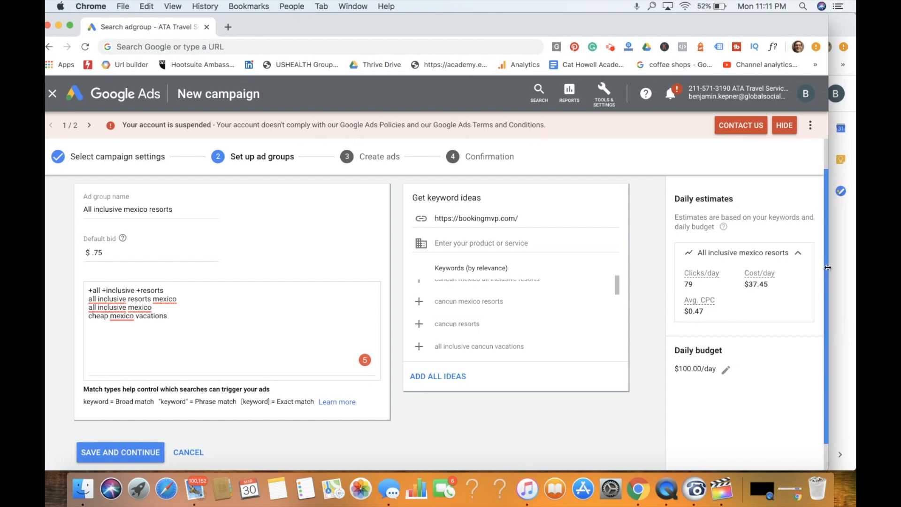
- Narrow the campaign window to reveal the keyword analysis document, and convert "loreto mexico flights" to modified broad match as "+loreto +mexico +flights"
drag(828, 271, 360, 268)
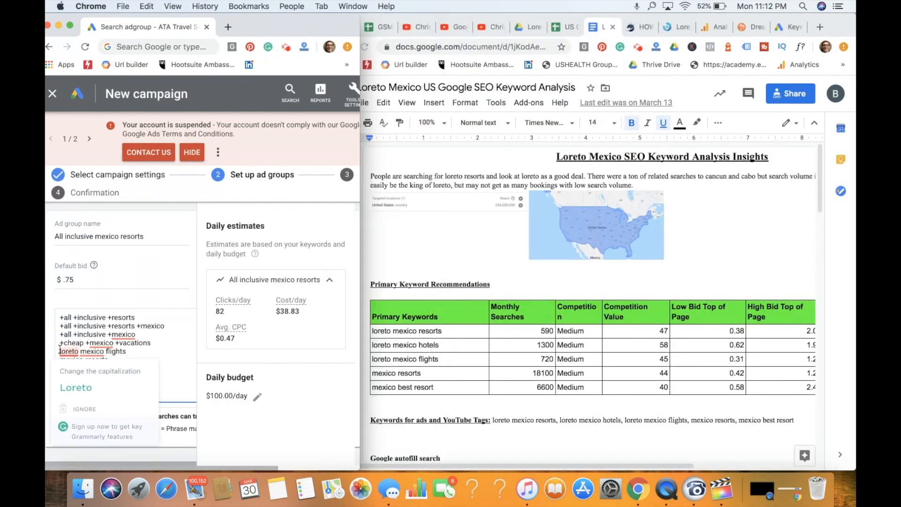
click(61, 352)
text(+loreto mexico flights)
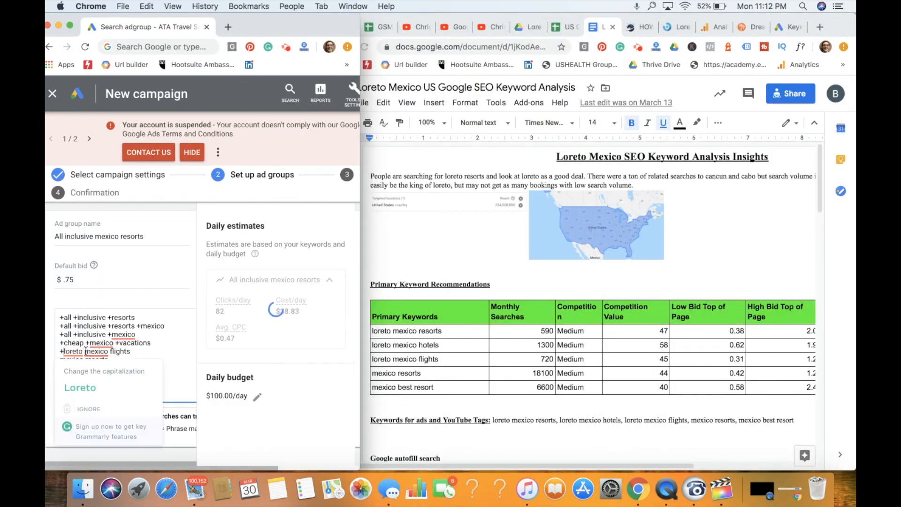
click(86, 351)
text(+)
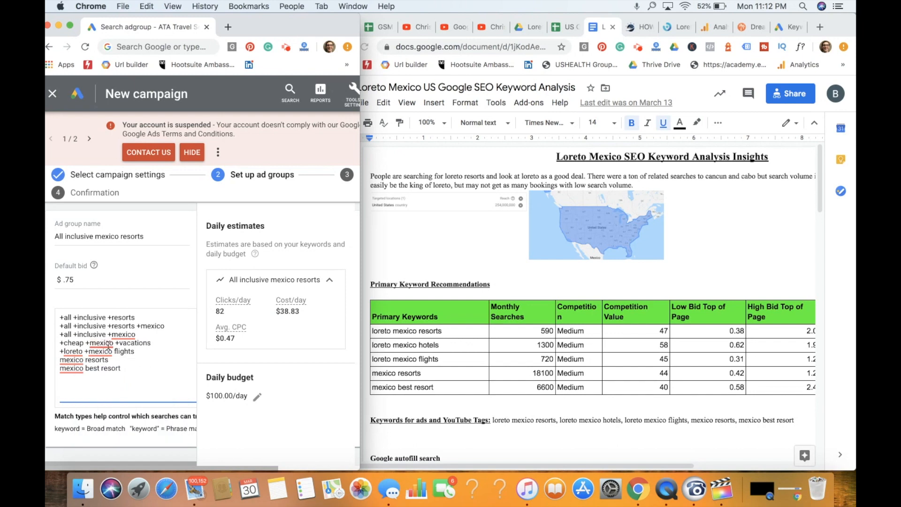
click(119, 335)
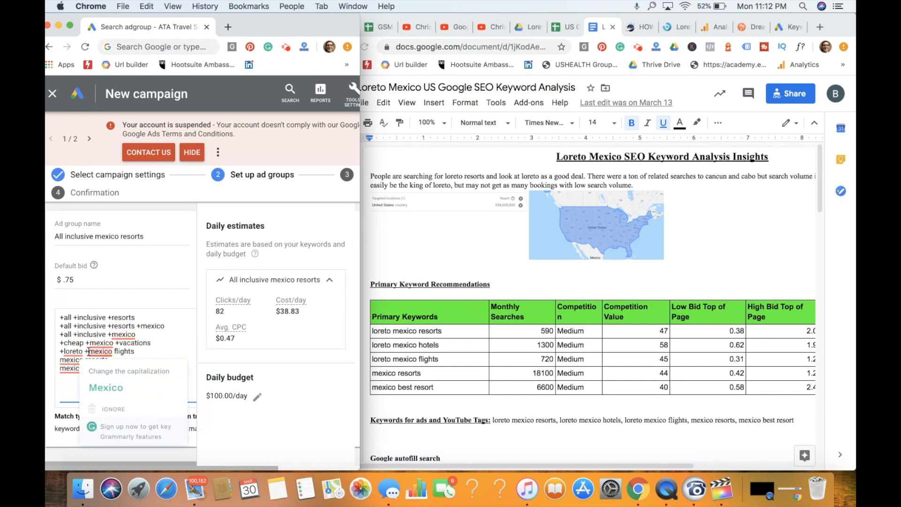
click(114, 351)
text(+)
- Put a plus sign before each word of the last two keywords, giving "+mexico +resorts" and "+mexico +best +resort"
click(60, 359)
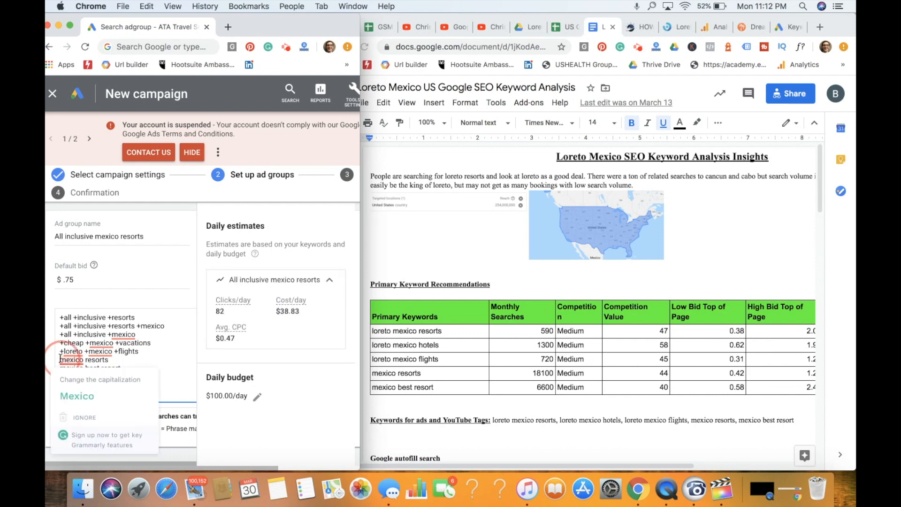
text(+)
click(88, 360)
text(+)
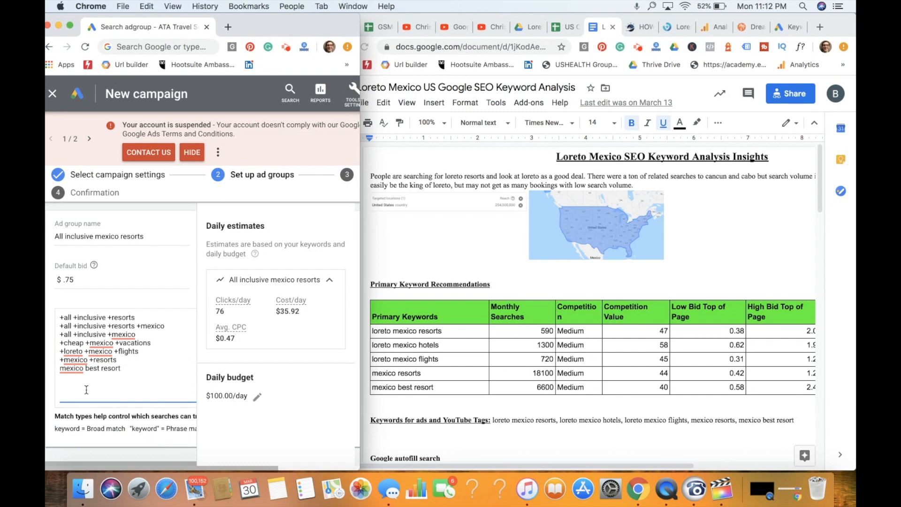
click(60, 368)
text(+)
click(89, 368)
text(+)
click(109, 369)
text(+)
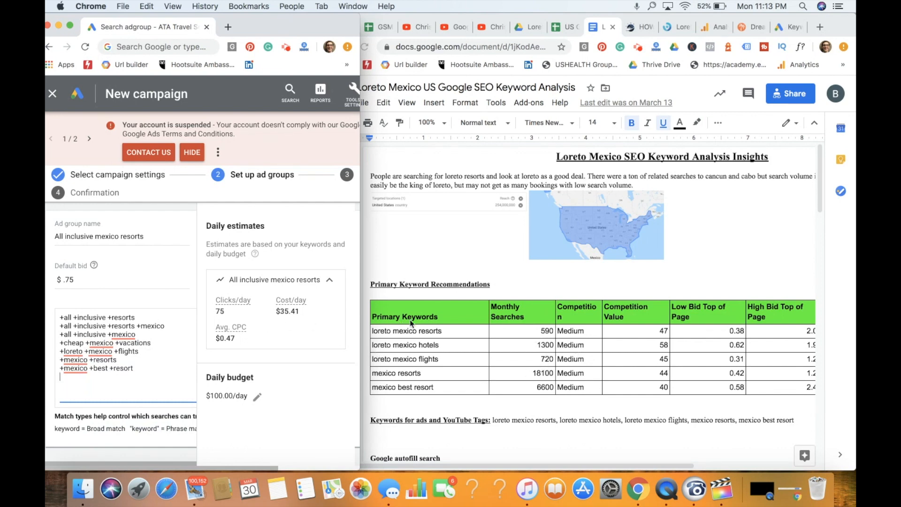
- Examine the bid columns of the document's primary keyword table, and switch to the Keyword Planner's keyword ideas for comparison
scroll(691, 359, right, 1)
scroll(691, 359, right, 4)
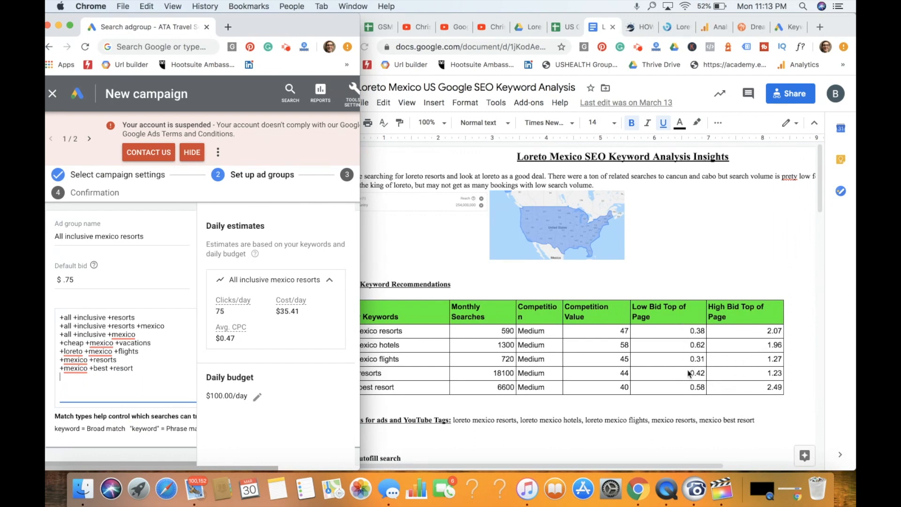
click(791, 26)
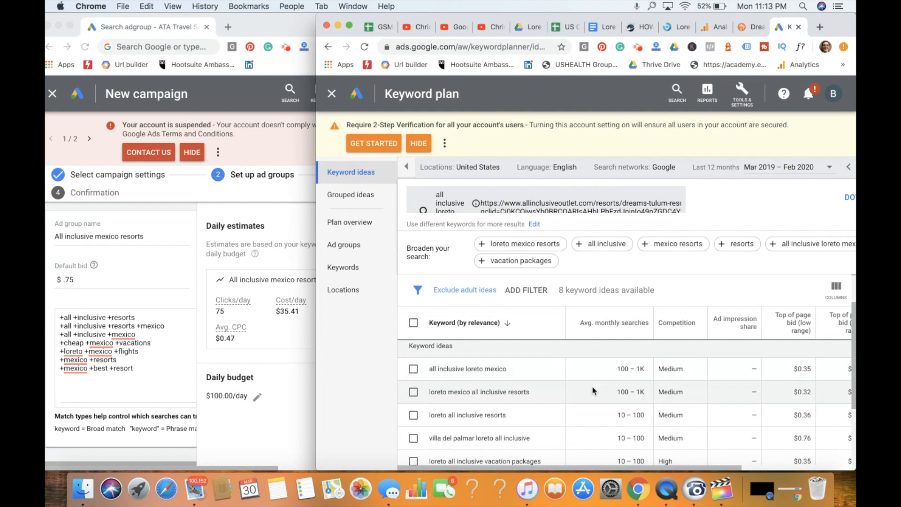
scroll(596, 391, right, 5)
scroll(603, 391, left, 5)
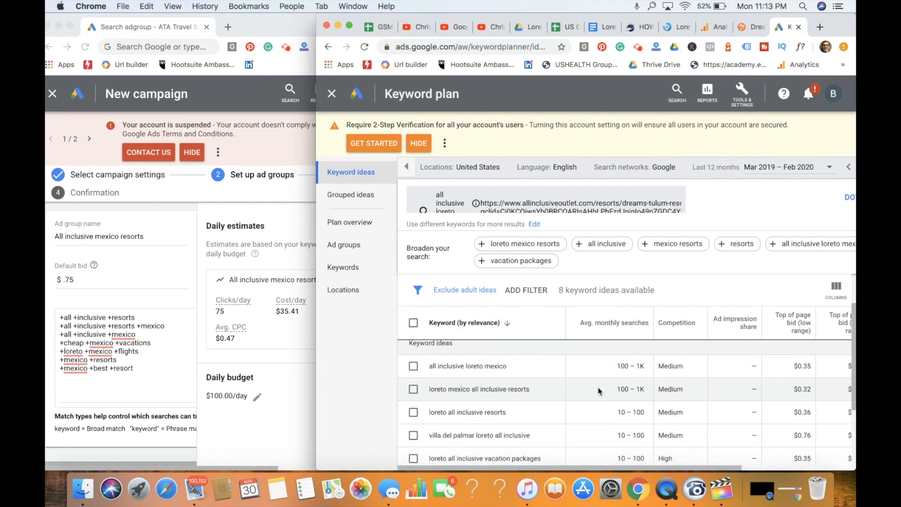
- Broaden the keyword search with "loreto mexico resorts" and examine the search volume, competition and top-of-page bid ranges of the ideas
click(539, 244)
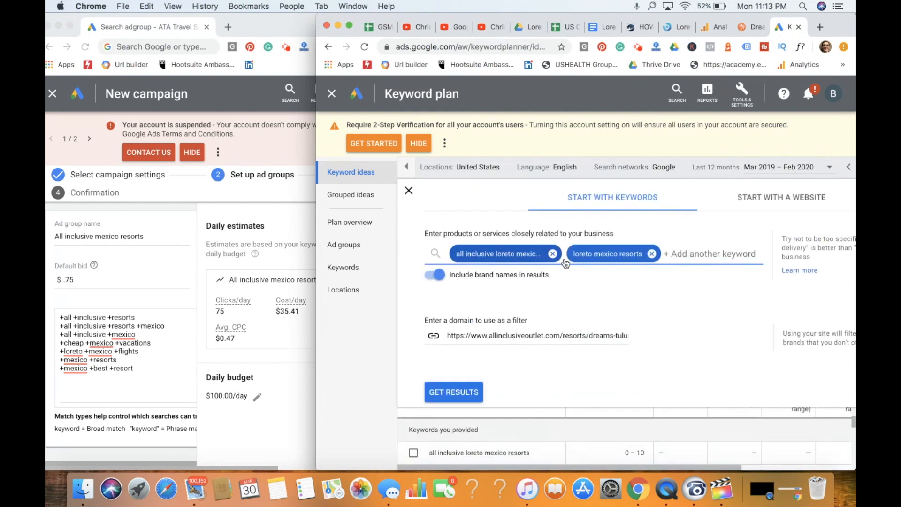
click(448, 393)
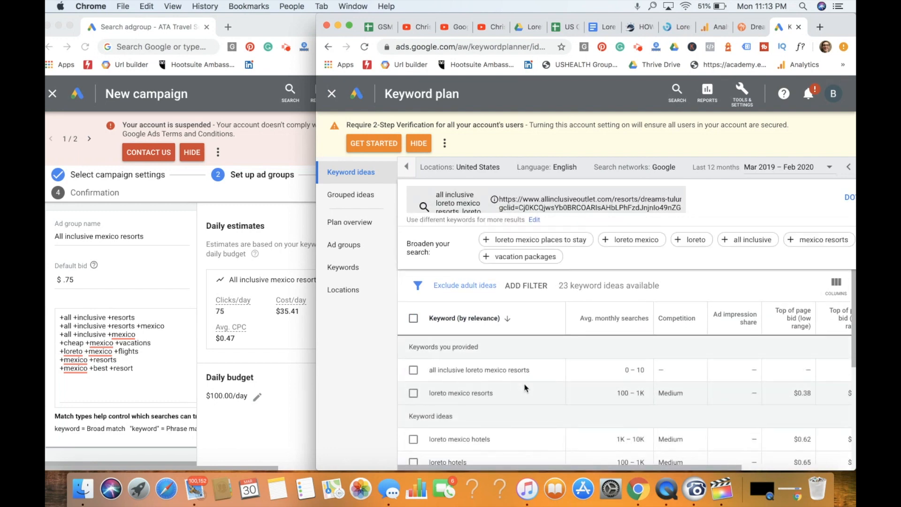
scroll(526, 404, right, 5)
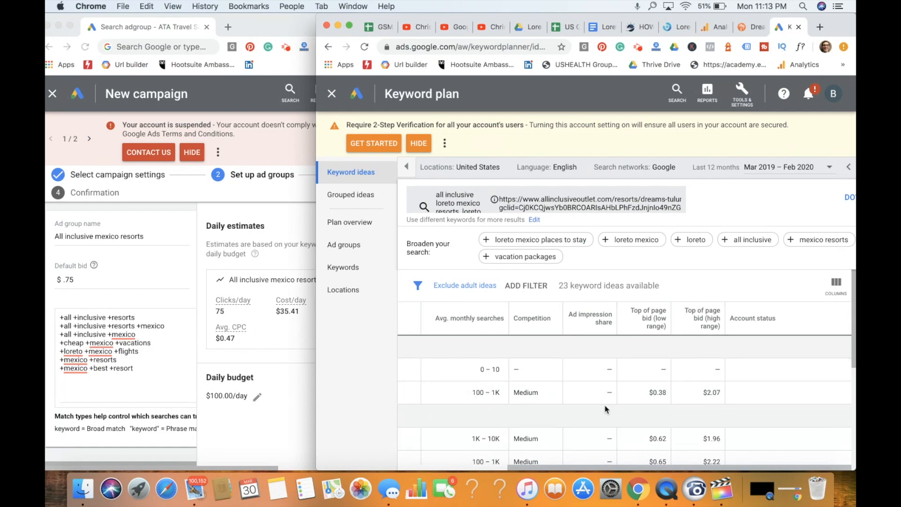
scroll(630, 396, down, 2)
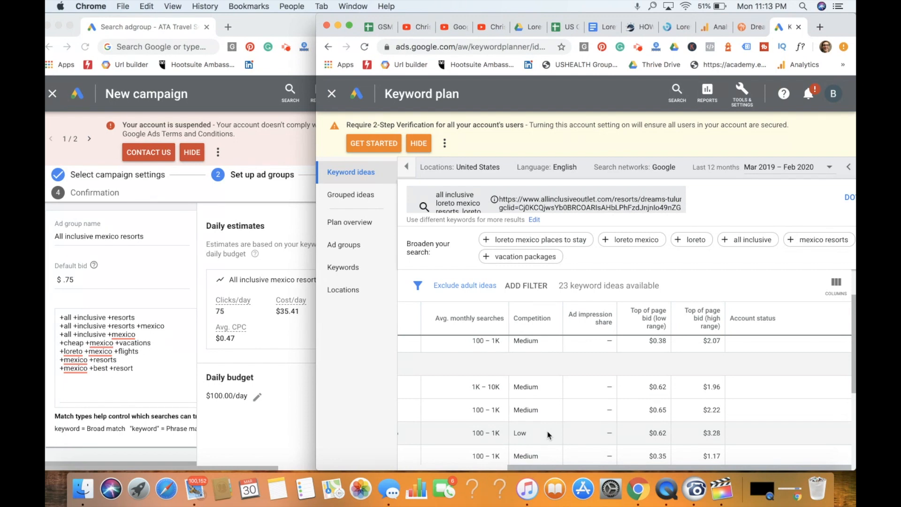
scroll(548, 435, left, 5)
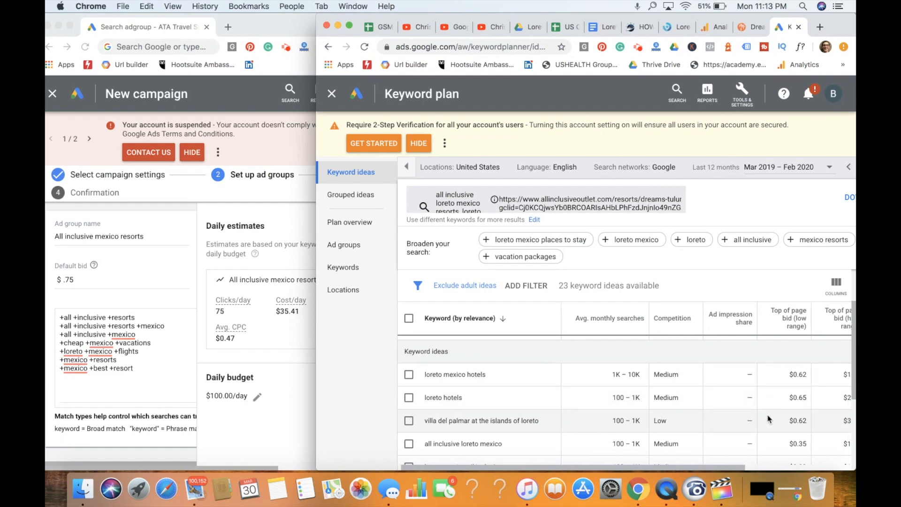
scroll(769, 420, right, 3)
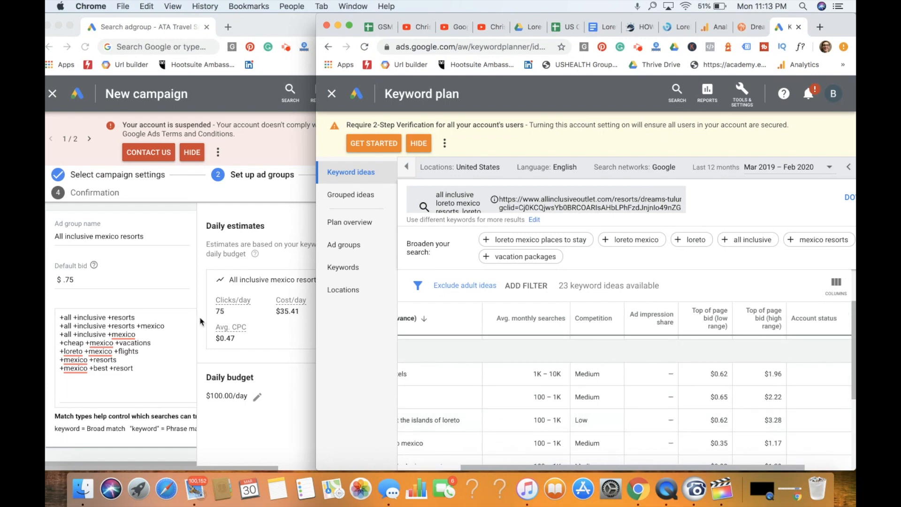
- Hide the campaign setup's account suspension notice and add the keywords "+loreto +mexico +places +to +stay" and "+book +mexico +vacation"
click(193, 152)
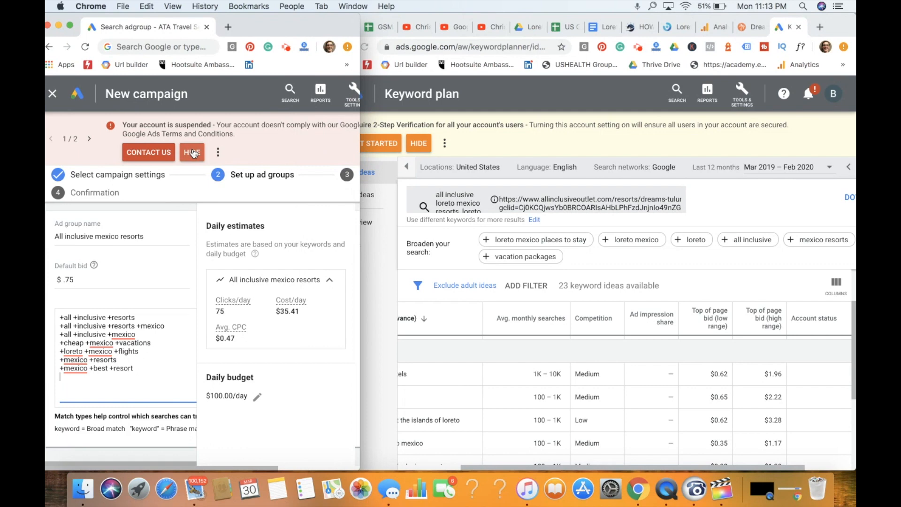
click(146, 371)
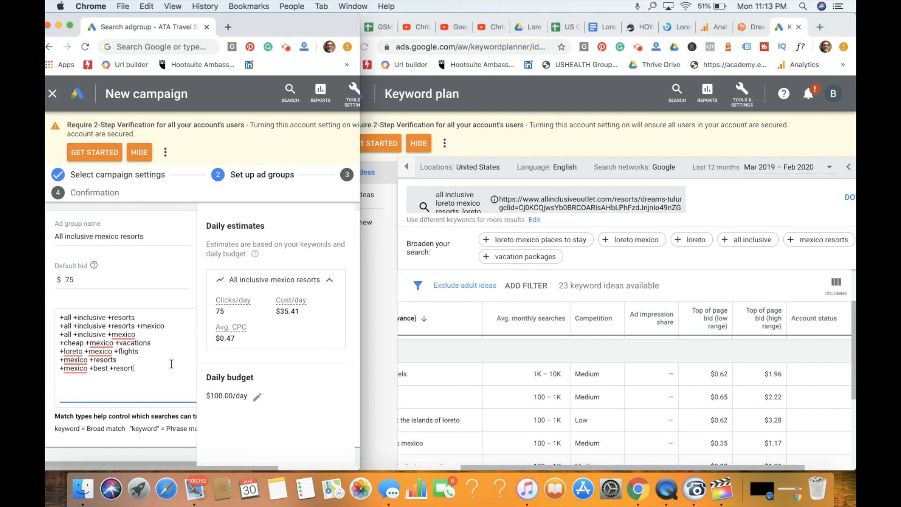
text(+book)
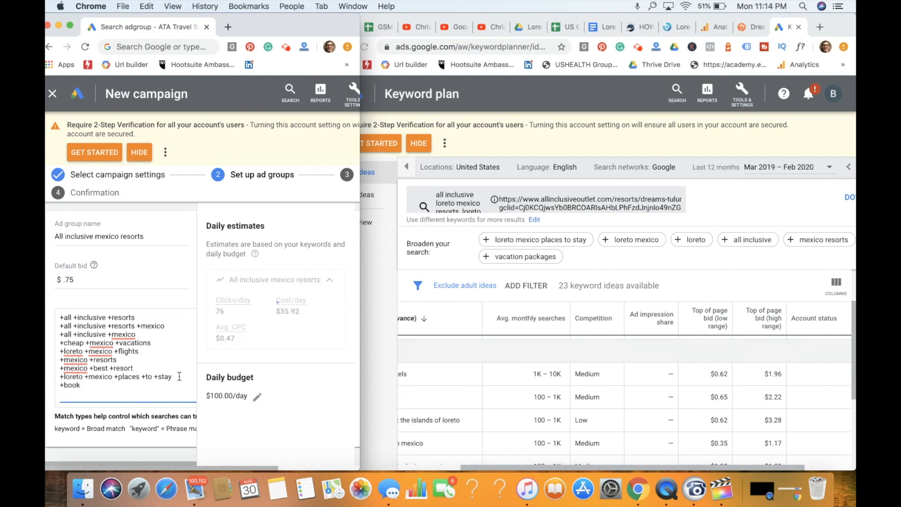
text( +mexico +vacation)
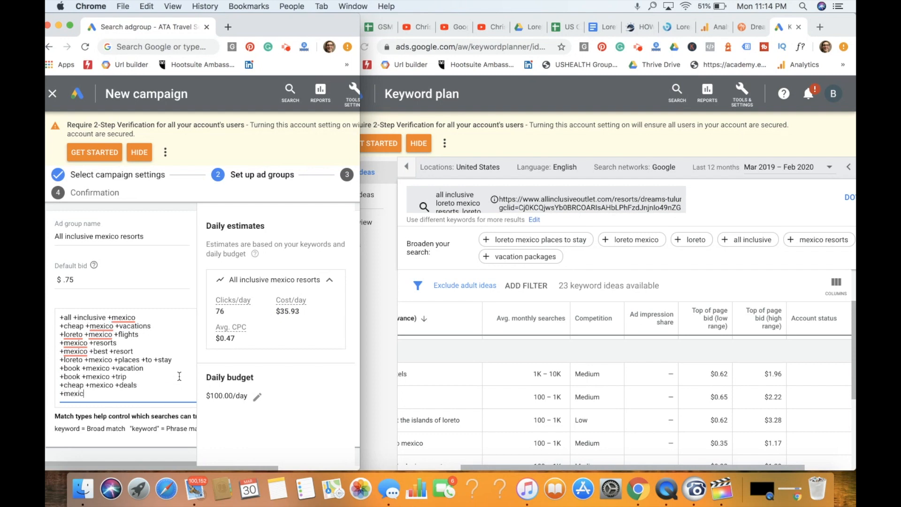
- Add the keywords "+book +mexico +trip", "+cheap +mexico +deals", "+mexico +flight" and "+mexico +flights", and save the ad group to continue to ad creation
text(+fli)
text(ghtt)
key(Return)
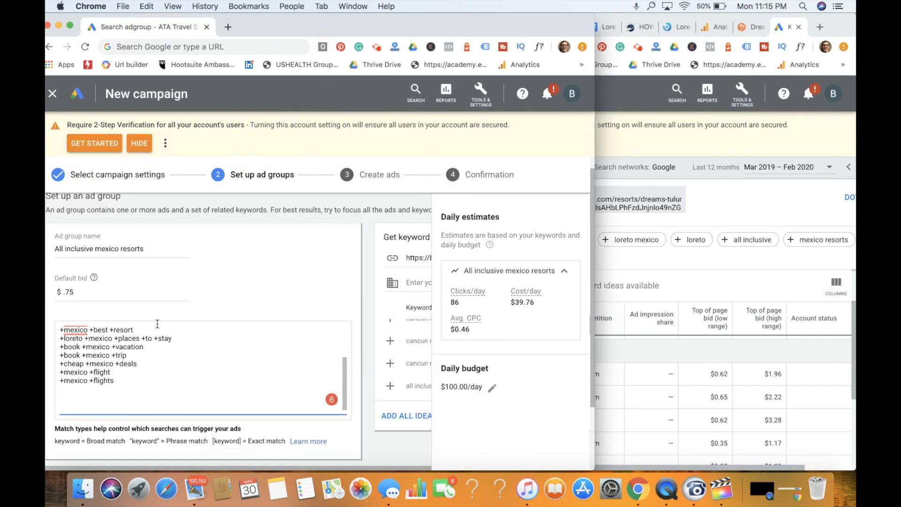
scroll(157, 324, down, 3)
click(97, 423)
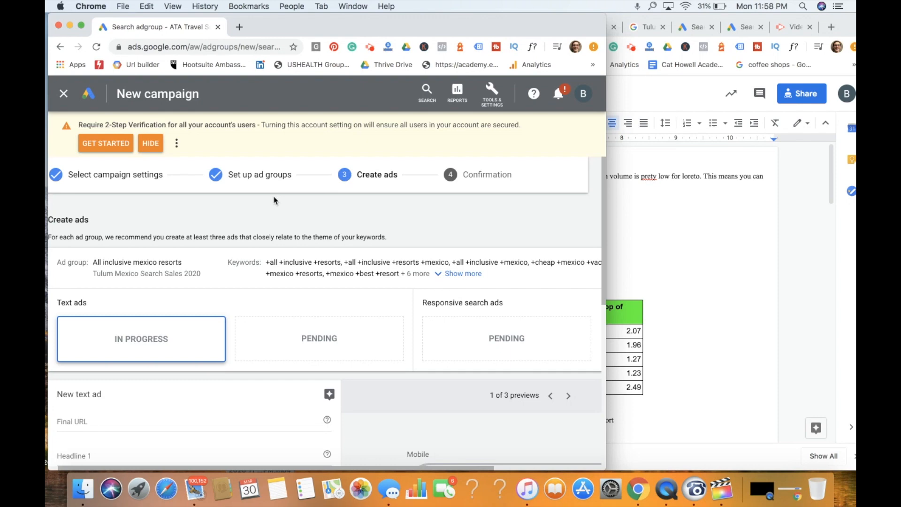
scroll(324, 206, down, 5)
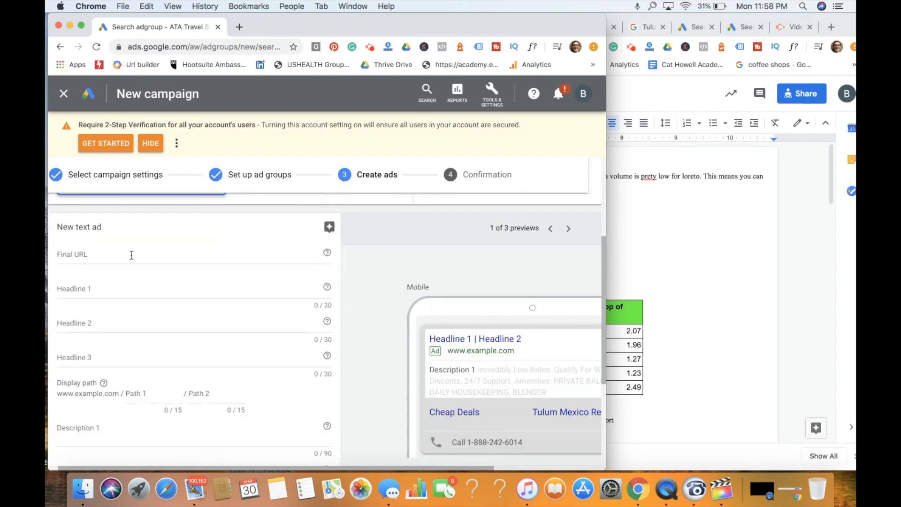
click(660, 229)
click(547, 27)
double_click(371, 47)
triple_click(367, 46)
key(super+x)
click(73, 260)
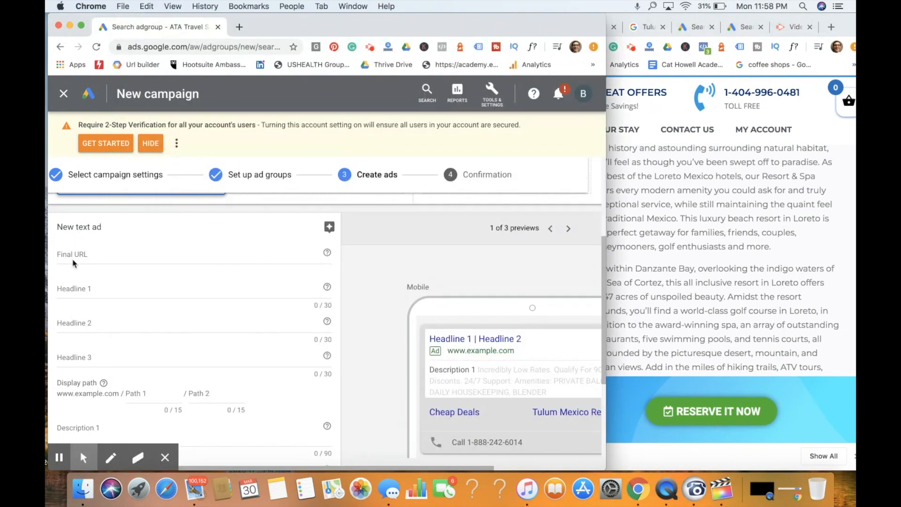
key(super+v)
click(82, 292)
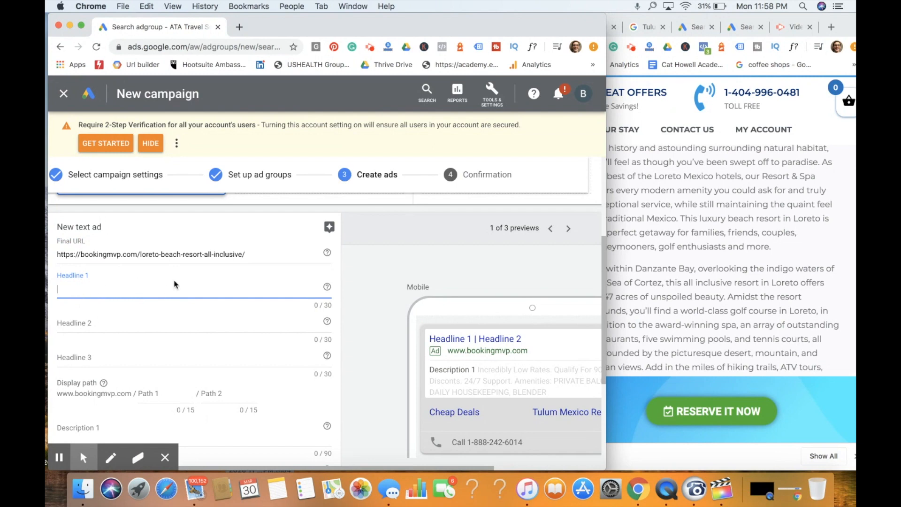
- Bring up the Google results for "Tulum mexico hotels" to look at competitors' ads
click(843, 29)
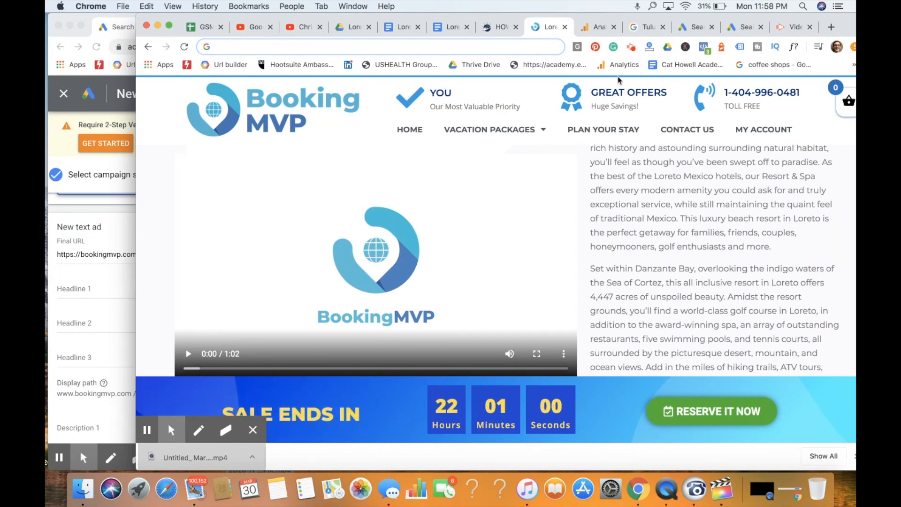
click(644, 26)
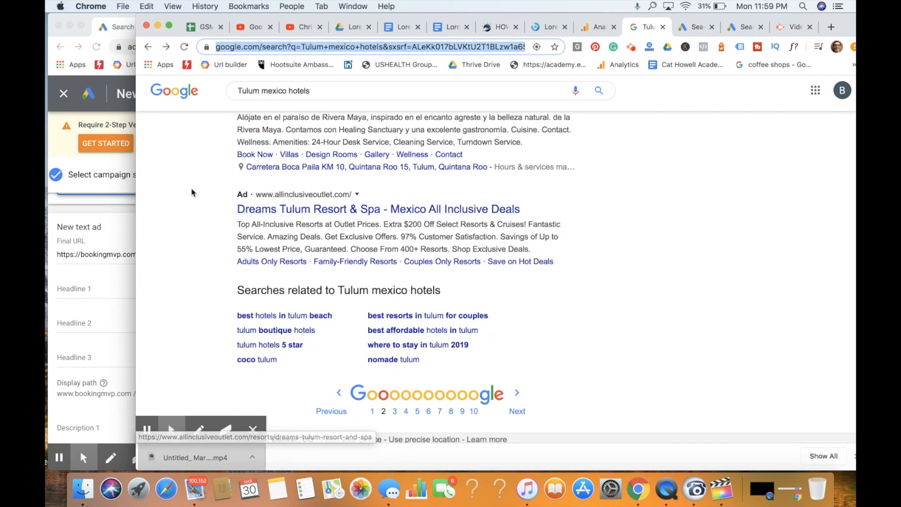
- Enter "Mexico All Inclusive Deals" as Headline 2 of the new text ad
click(92, 297)
click(95, 322)
text(Meixo)
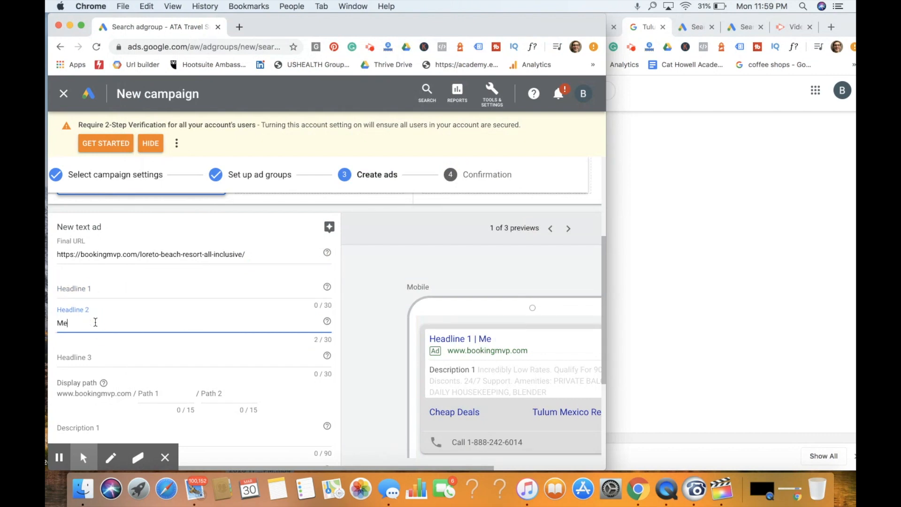
key(BackSpace)
key(BackSpace)
key(BackSpace)
text(xico All inc)
key(BackSpace)
key(BackSpace)
key(BackSpace)
text(Inclus)
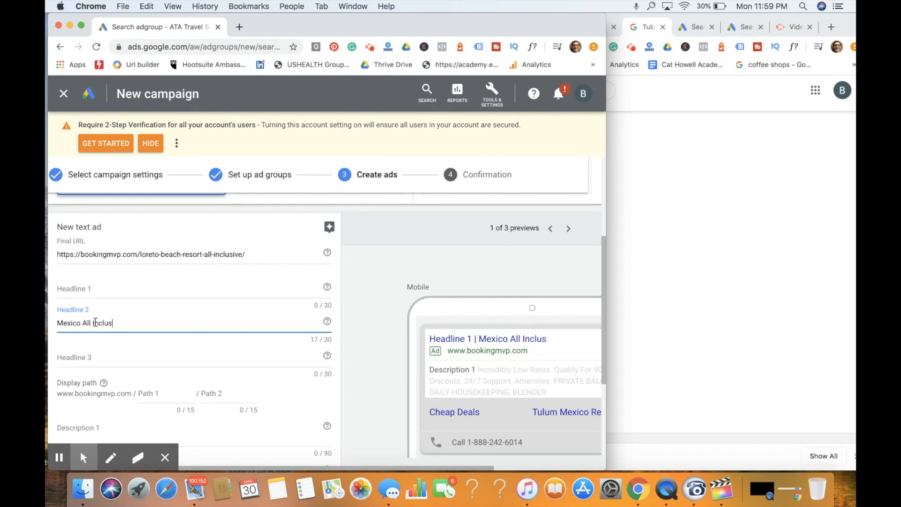
text(ive Deals)
- Enter "Loreto Mexico Resorts" as Headline 1, consulting the primary keywords in the Loreto Mexico keyword analysis document
click(86, 289)
text(Loreto)
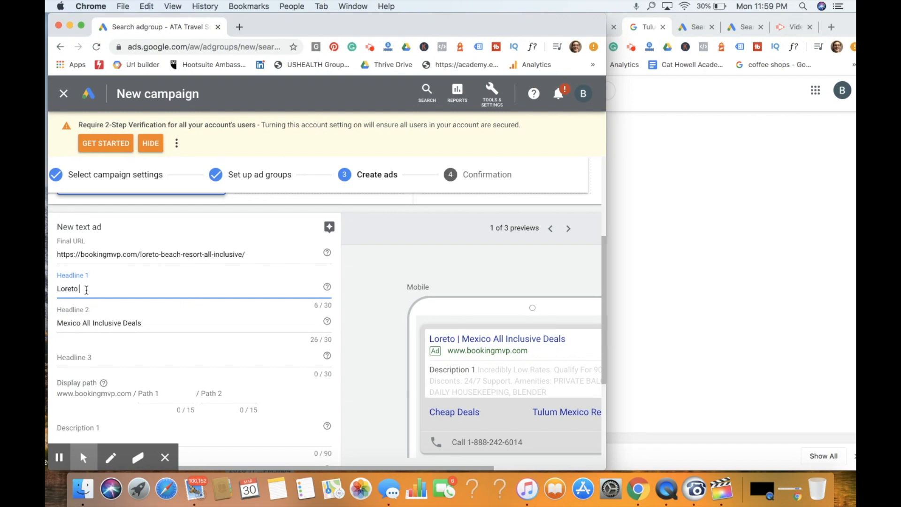
click(624, 256)
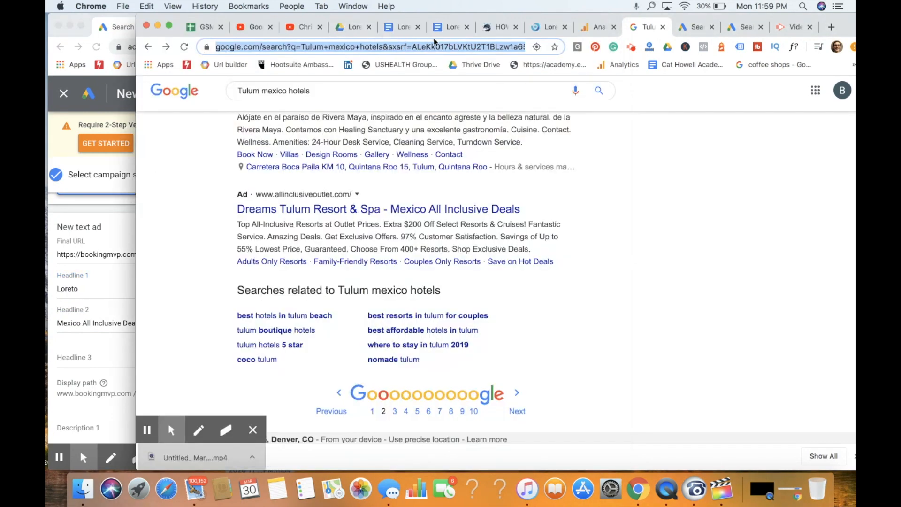
click(403, 32)
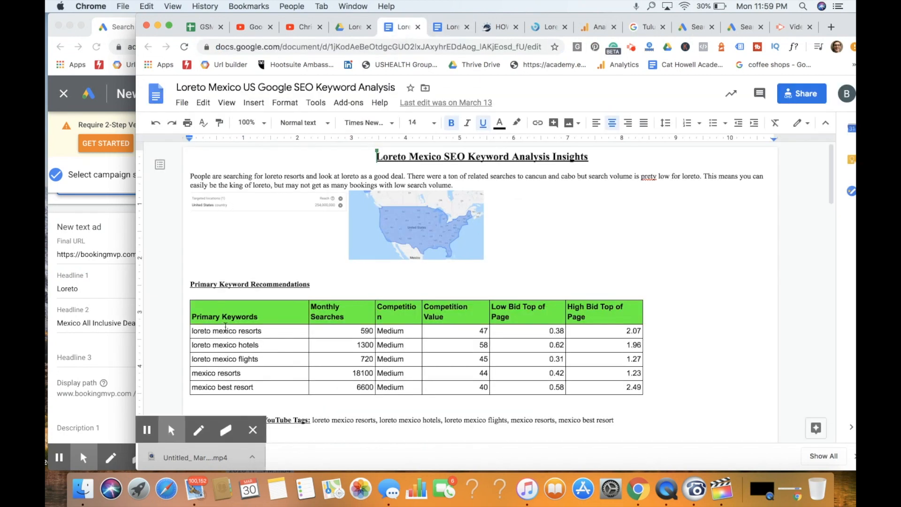
click(85, 291)
text(Me)
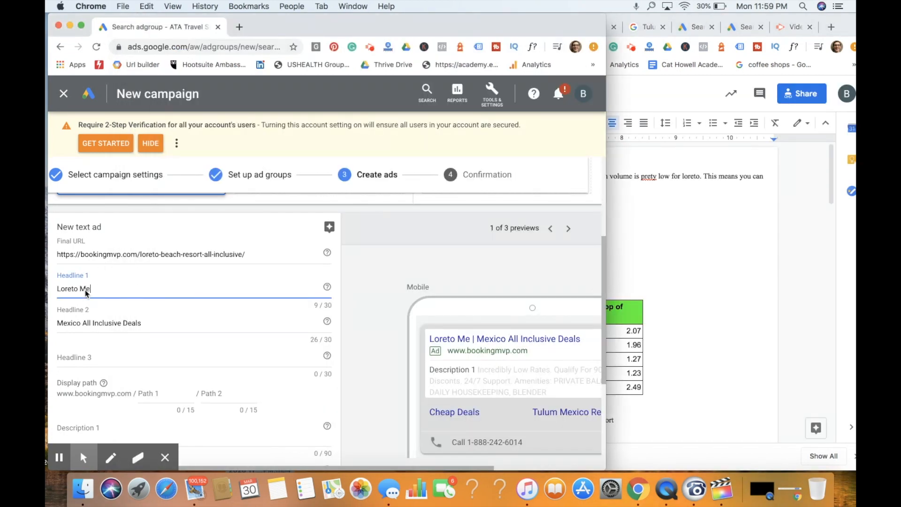
text(xico Resoerts)
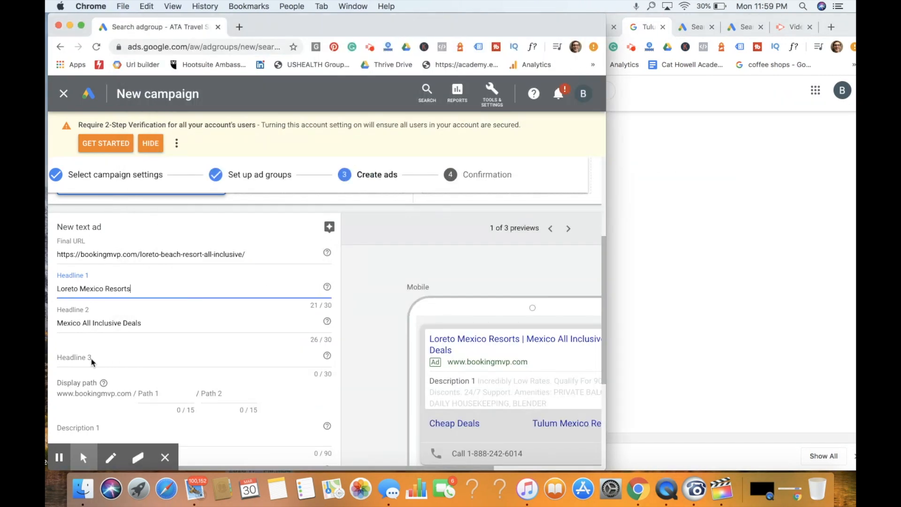
- Enter "Booking MVP Cheap Deals" as Headline 3 of the text ad
click(98, 356)
text(b)
key(BackSpace)
text(Bookin)
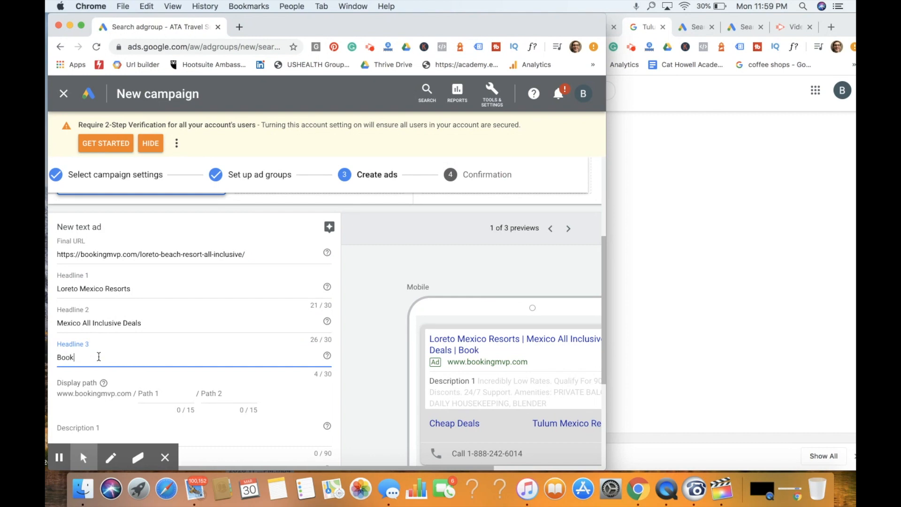
text(m)
key(BackSpace)
text(g MVP Cheap )
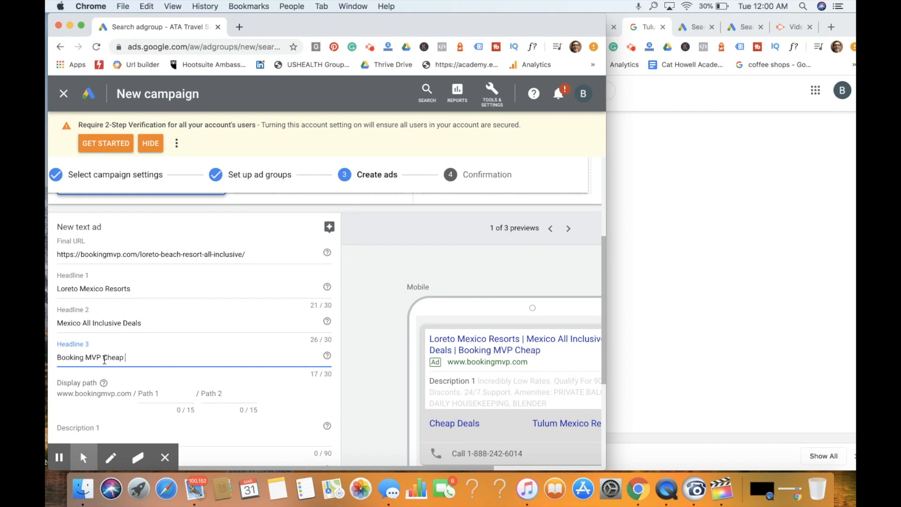
text(Deals)
- Set the first part of the ad's display path to "loretomexico"
scroll(210, 350, down, 3)
click(160, 257)
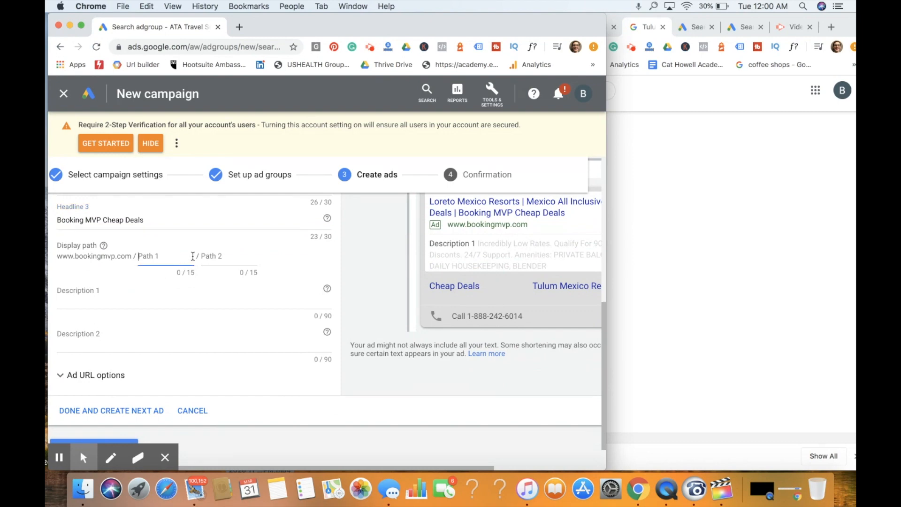
scroll(193, 256, up, 2)
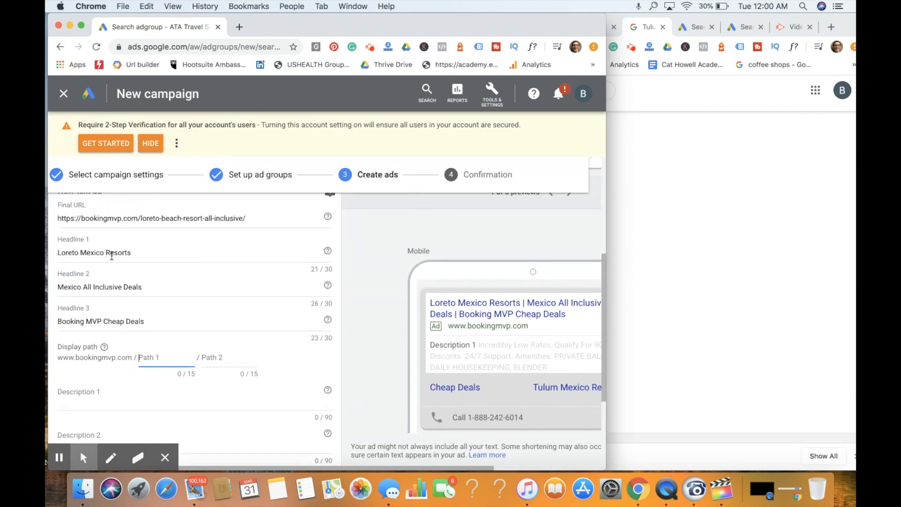
text(loretomexico)
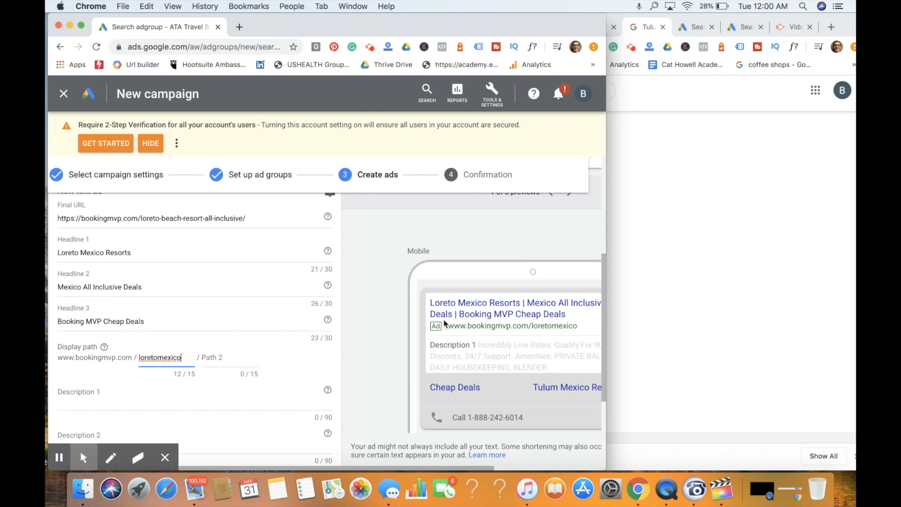
- Copy the Dreams Tulum competitor ad's text, from "Top All-Inclusive Resorts" to "97% Customer Satisfaction.", into Description 1
scroll(232, 312, down, 3)
click(109, 280)
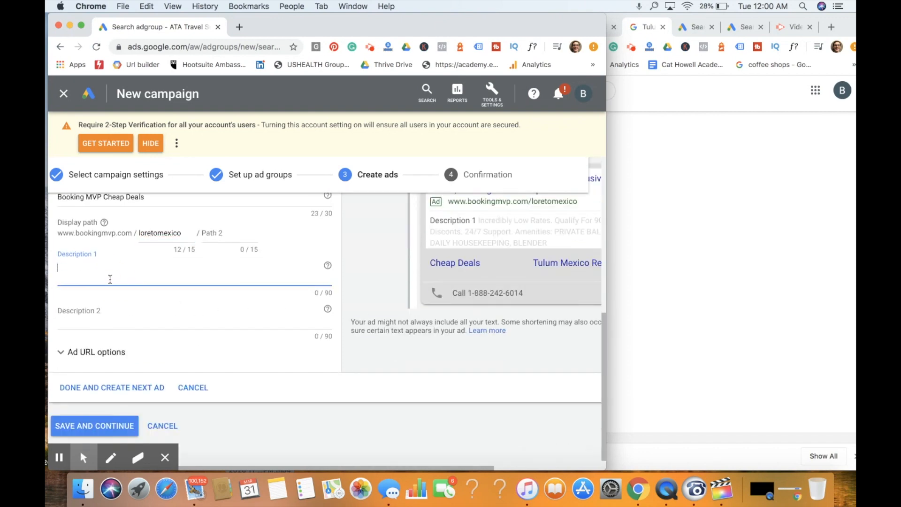
click(754, 250)
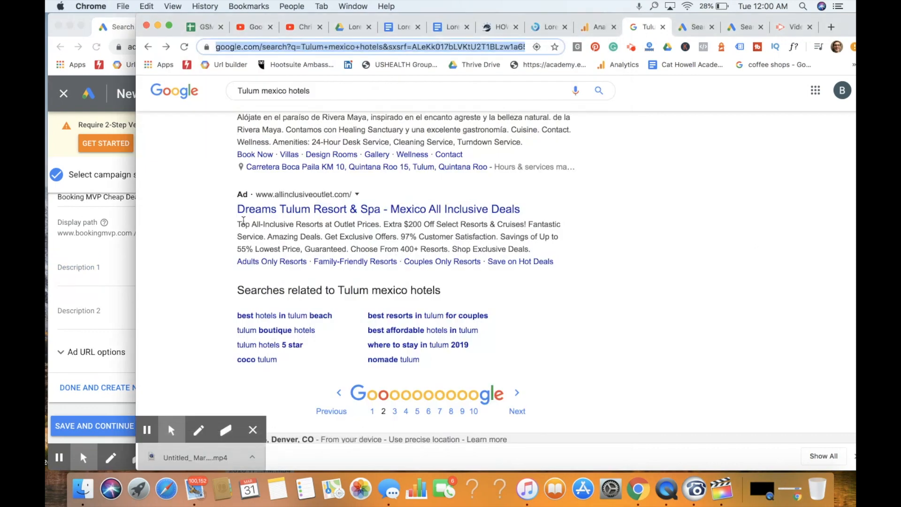
drag(239, 222, 499, 236)
key(super+c)
click(92, 277)
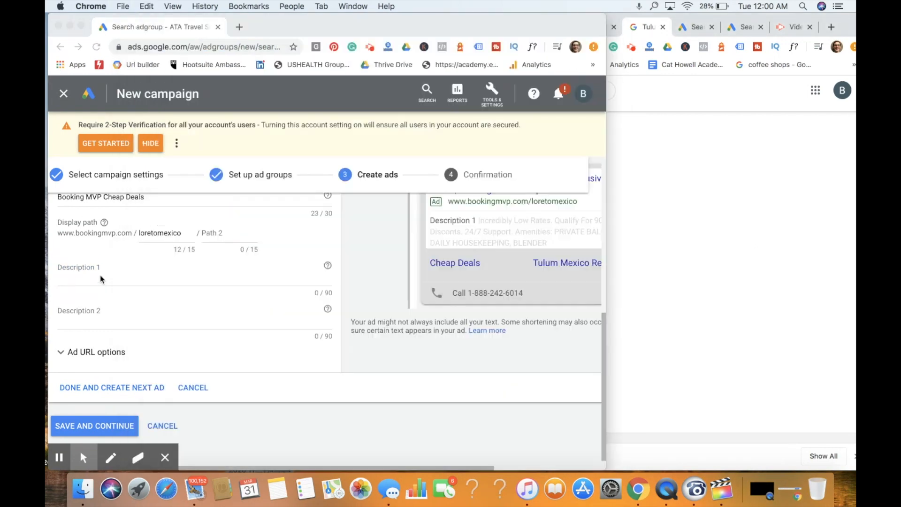
key(super+v)
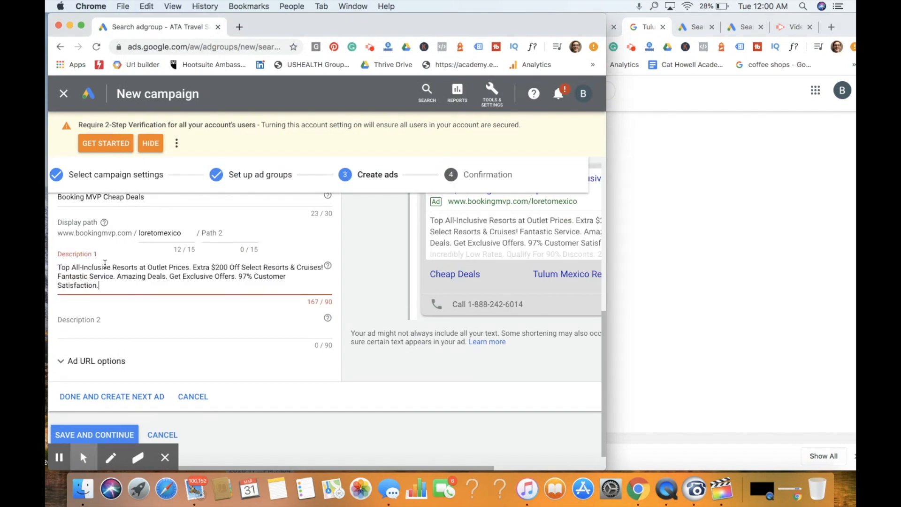
- Reword Description 1 as "All-Inclusive Loreto Mexico Resorts At Historically Low Prices." and move the copied text from "Fantastic Service." onward into Description 2
click(71, 267)
key(BackSpace)
key(BackSpace)
key(BackSpace)
key(BackSpace)
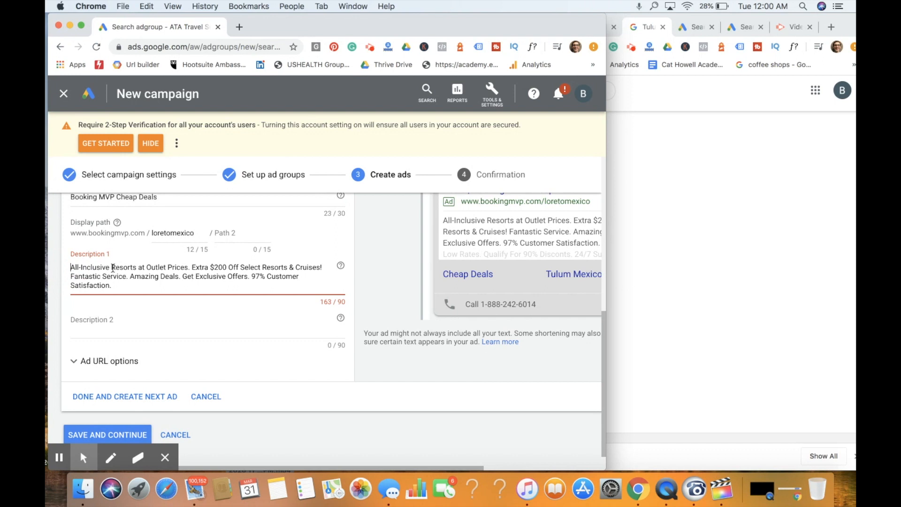
drag(113, 268, 187, 268)
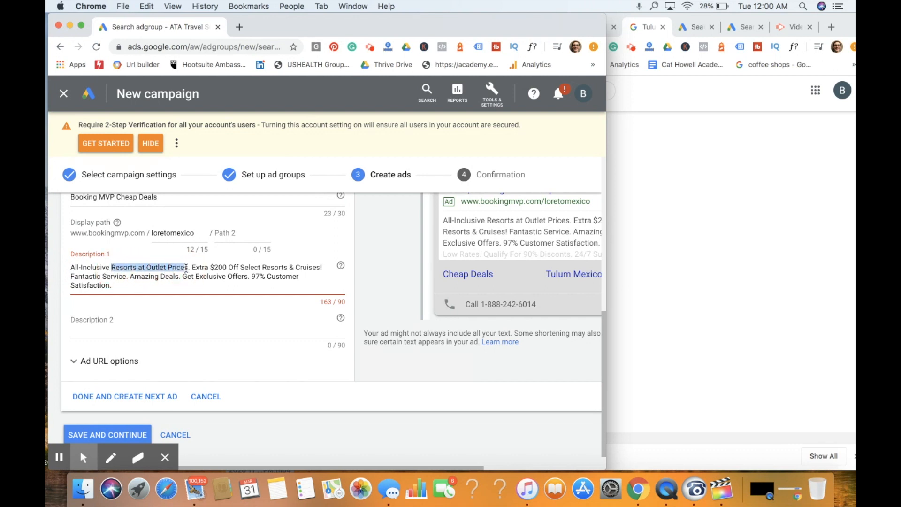
text(I)
key(BackSpace)
text(Loreto Me)
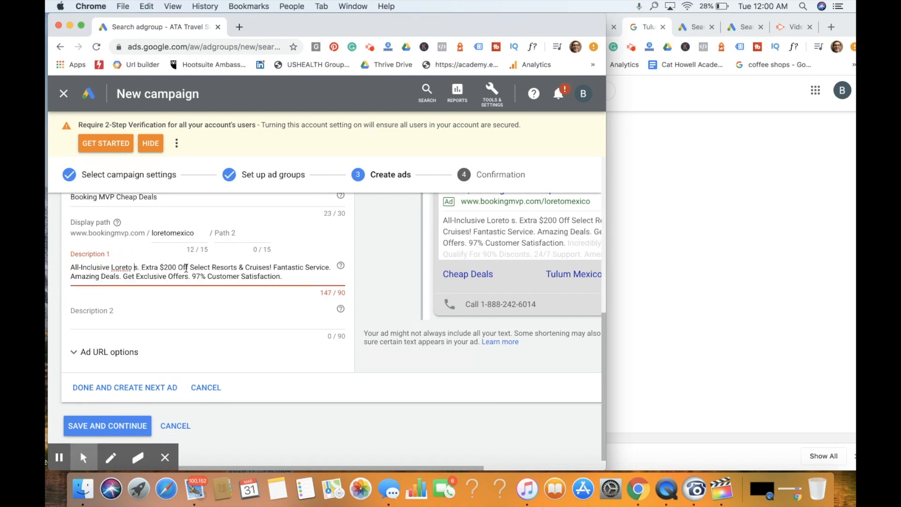
text(xico R)
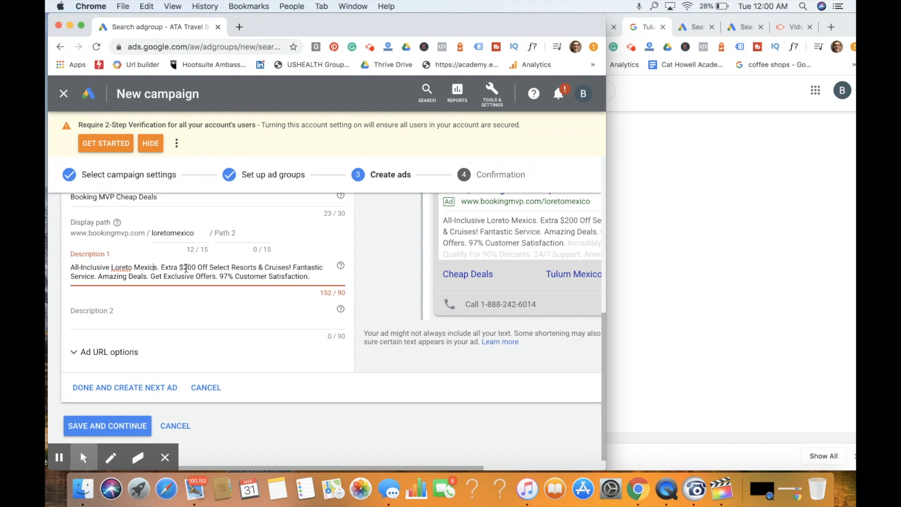
text(esorts At Historically Low Prices.)
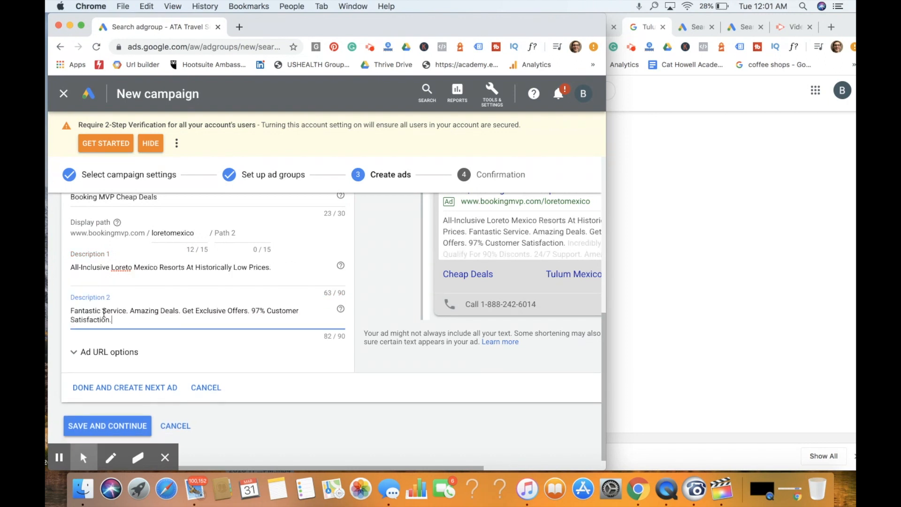
- Replace Description 2 with the resort page's line "Certificate of Excellence and three-time winner of the Best Hotels of the World Award."
click(718, 259)
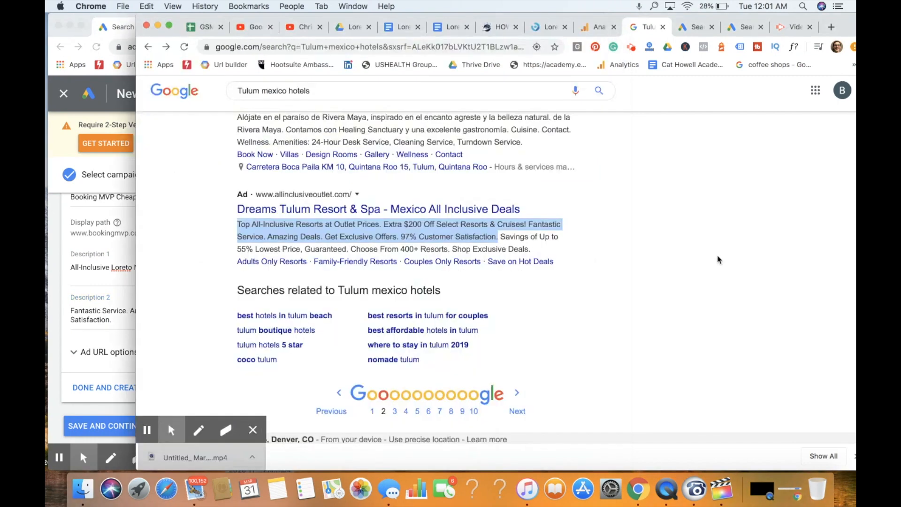
click(547, 26)
scroll(746, 246, down, 2)
scroll(745, 246, down, 5)
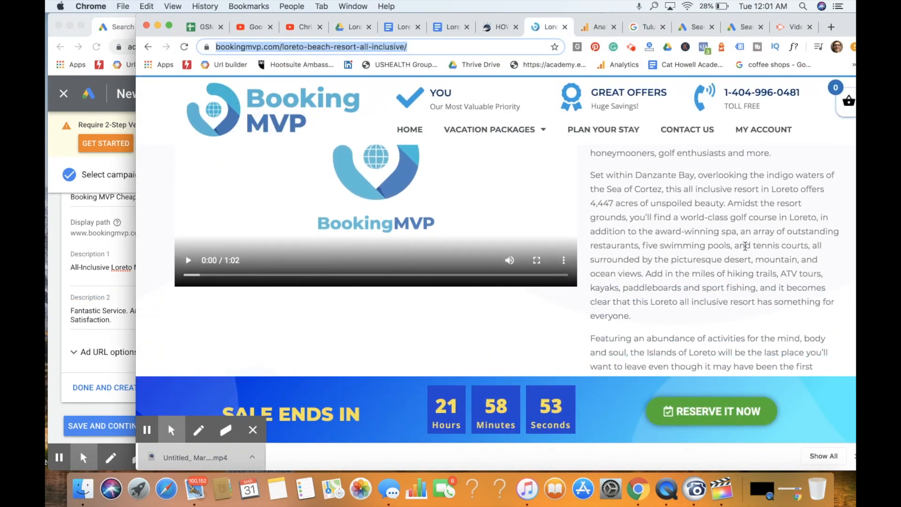
drag(626, 201, 555, 188)
key(super+c)
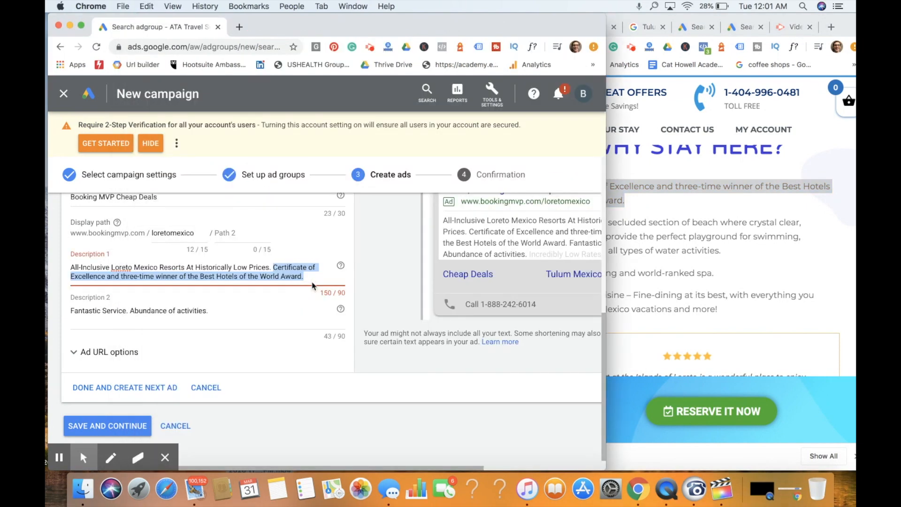
key(BackSpace)
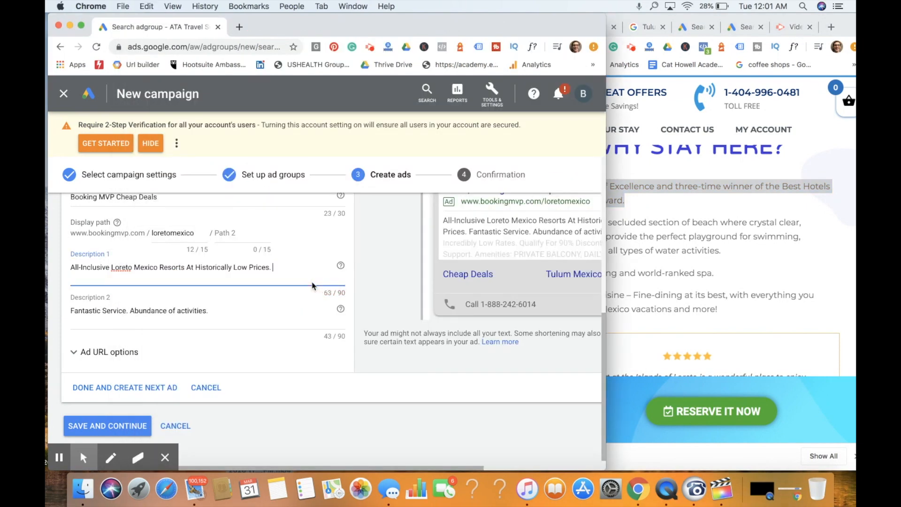
drag(129, 314, 57, 315)
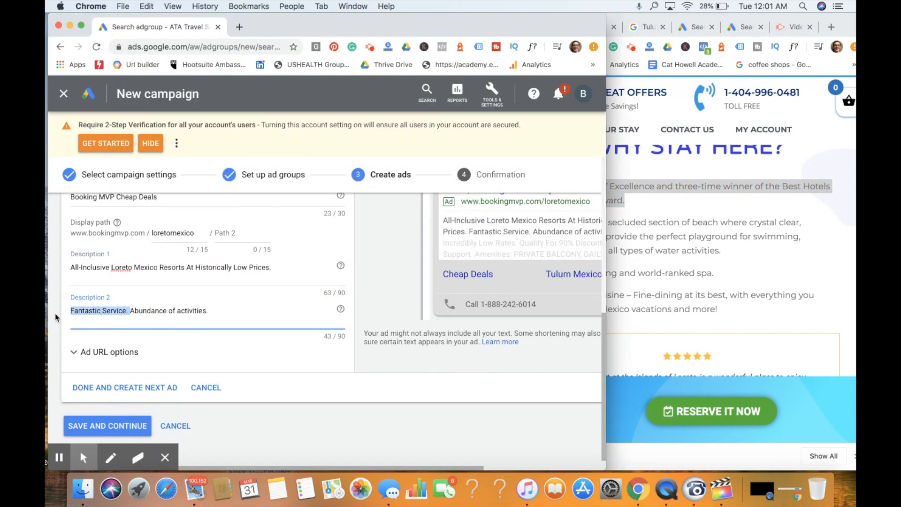
key(super+v)
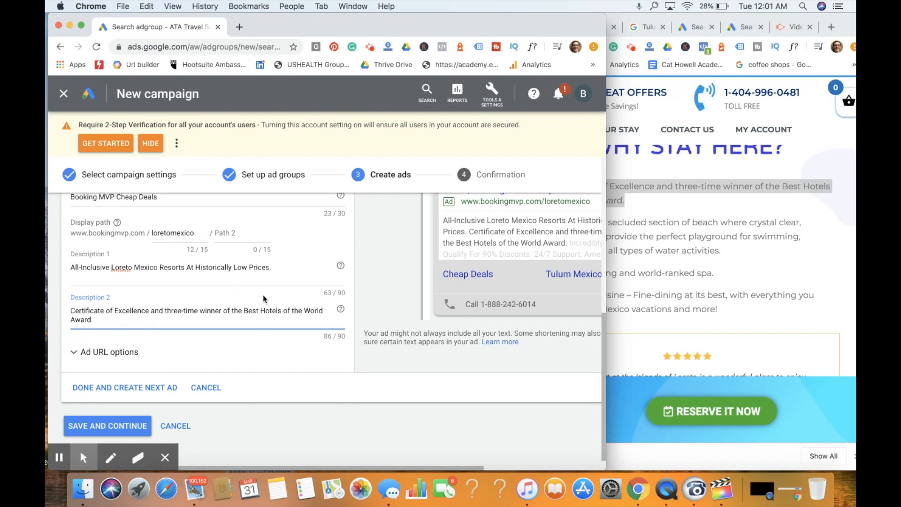
- Review the finished ad's headlines, descriptions and preview, and expand its URL options to examine them
scroll(280, 286, up, 1)
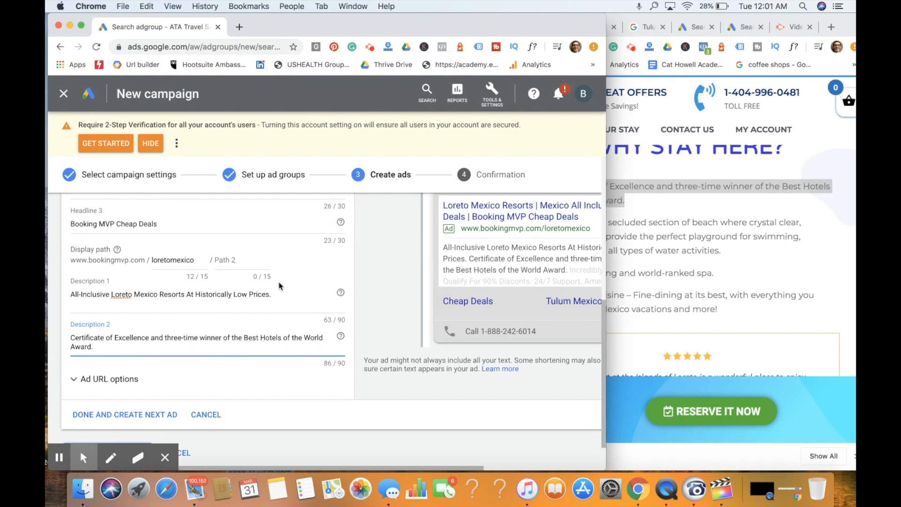
scroll(280, 286, down, 2)
click(149, 342)
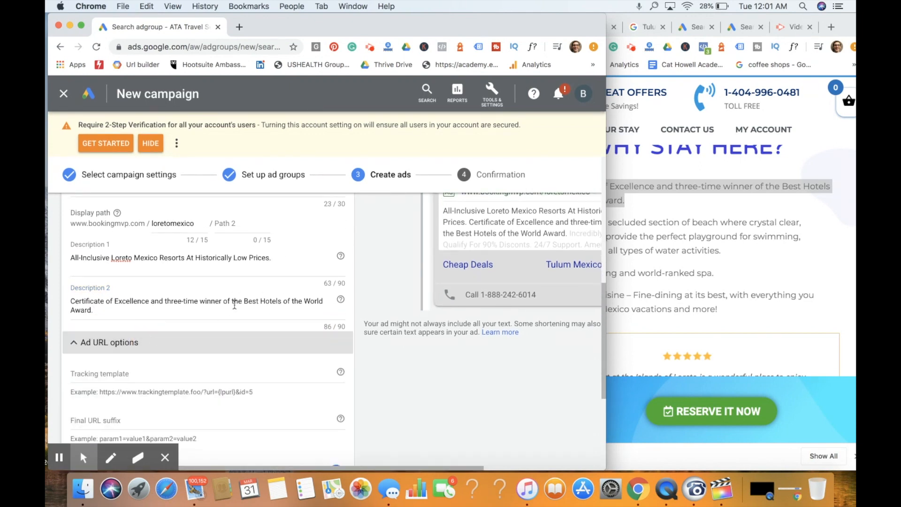
scroll(270, 270, down, 3)
scroll(270, 273, down, 2)
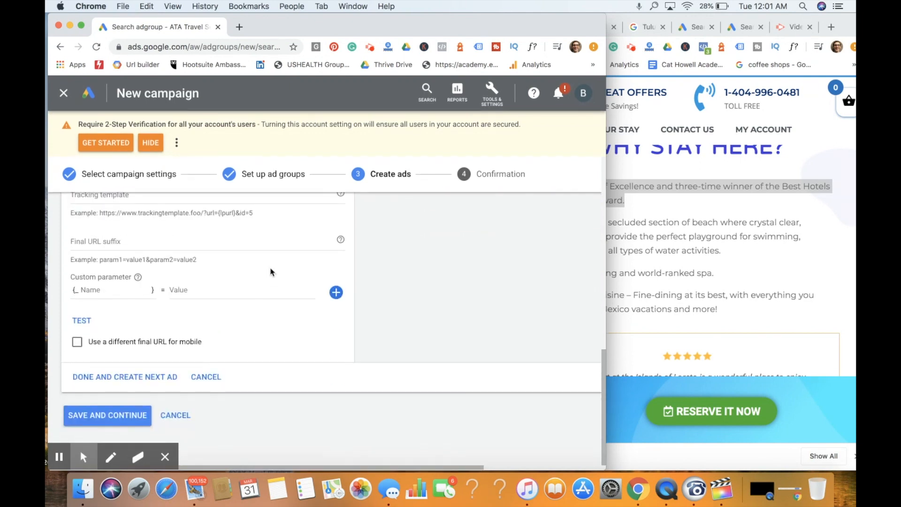
scroll(270, 272, up, 5)
scroll(271, 271, up, 2)
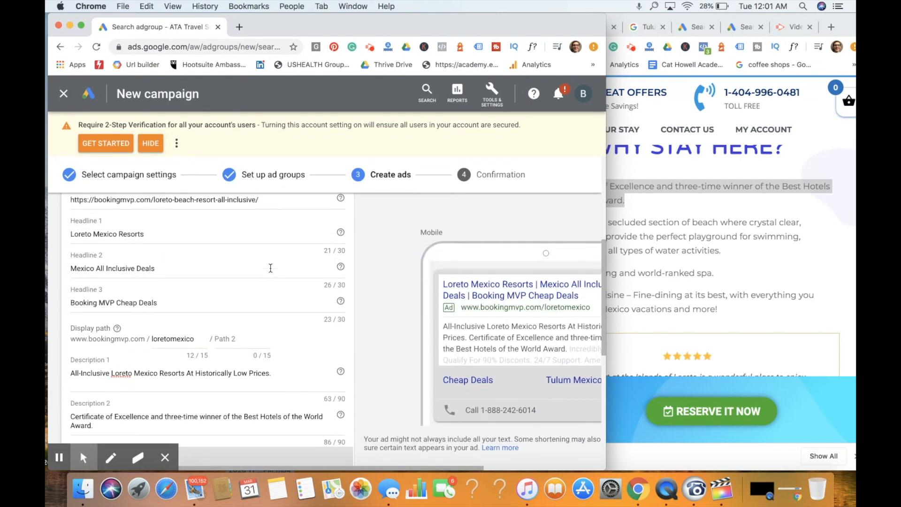
scroll(271, 268, up, 3)
scroll(271, 268, down, 5)
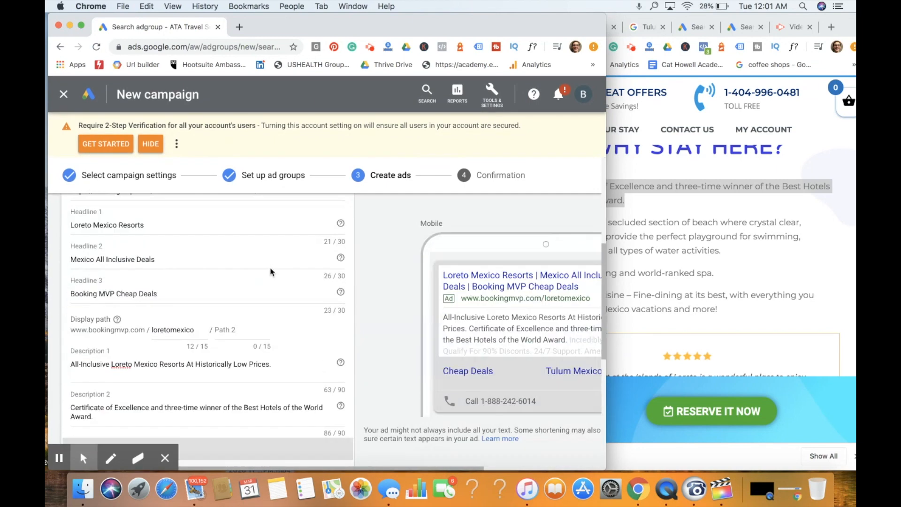
scroll(270, 268, down, 5)
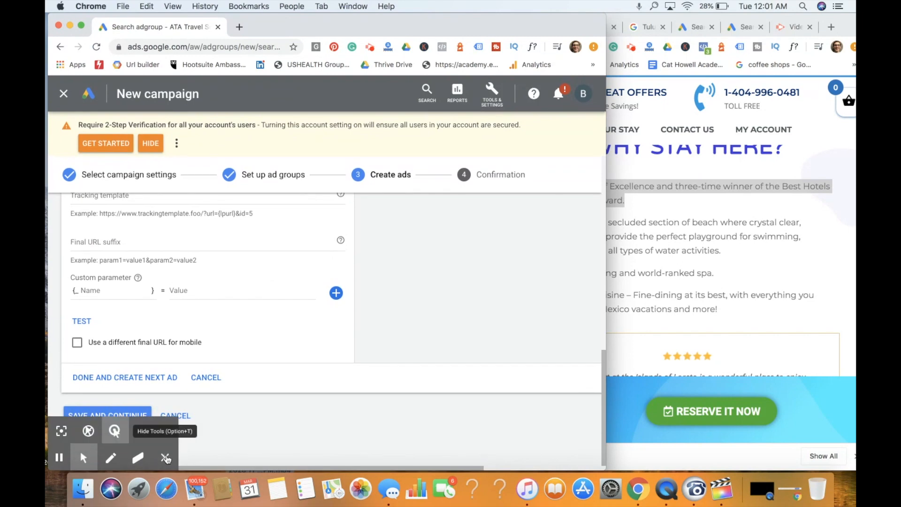
- Save the text ad, check the campaign summary and continue to the new campaign's ad groups
click(165, 457)
click(136, 416)
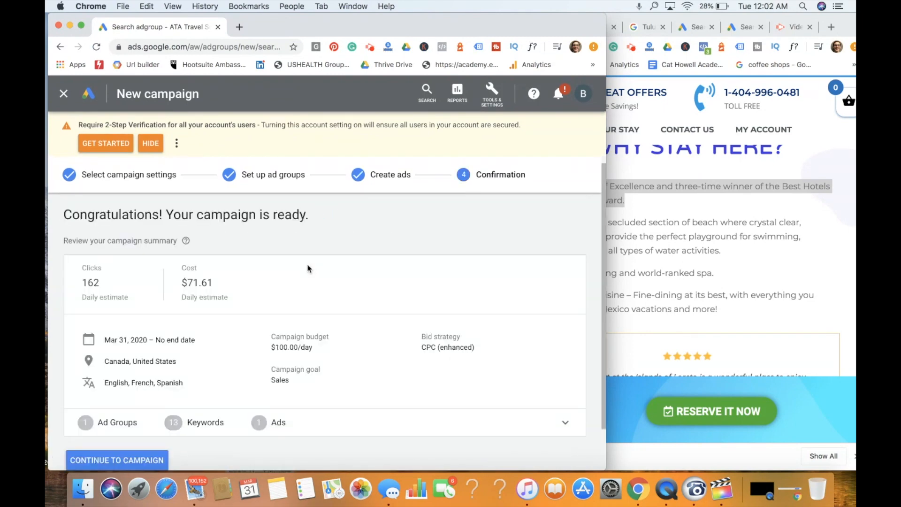
scroll(327, 289, down, 2)
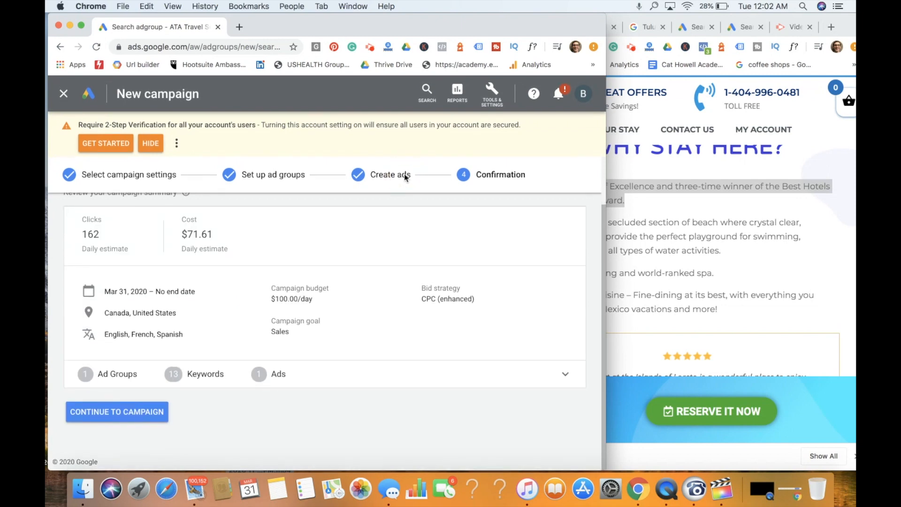
click(125, 413)
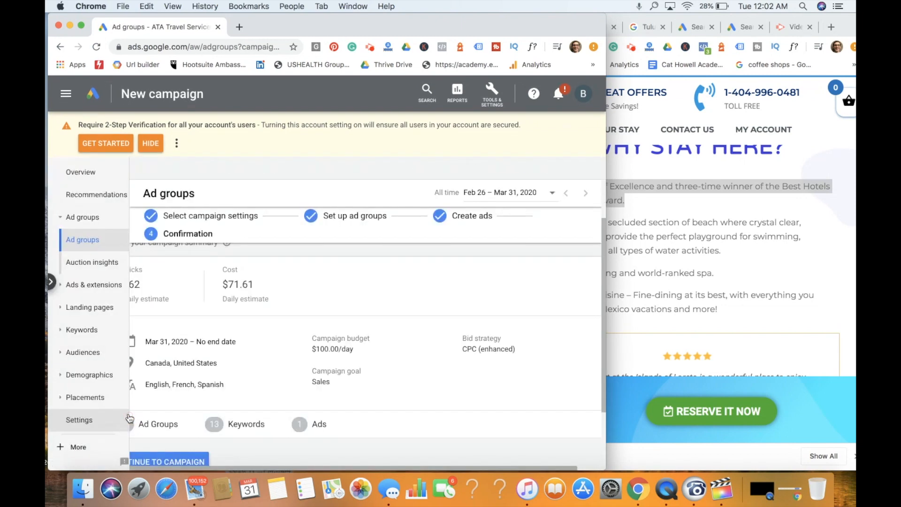
- Open the all-inclusive Mexico resorts ad group's ads and make an editable copy of the existing Loreto text ad
click(81, 27)
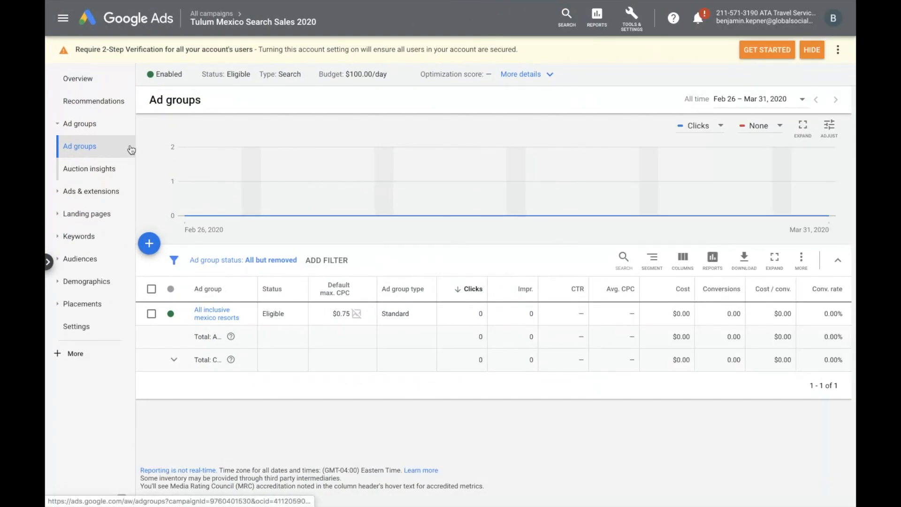
click(209, 312)
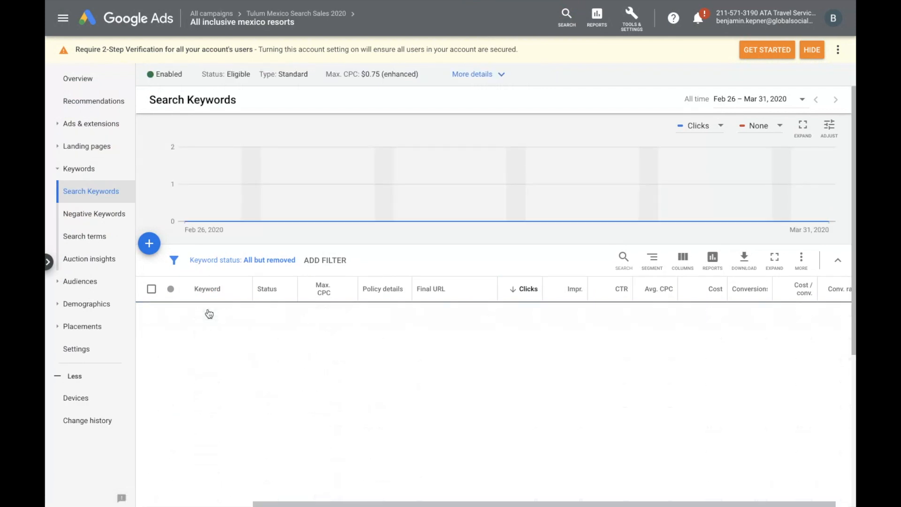
click(93, 126)
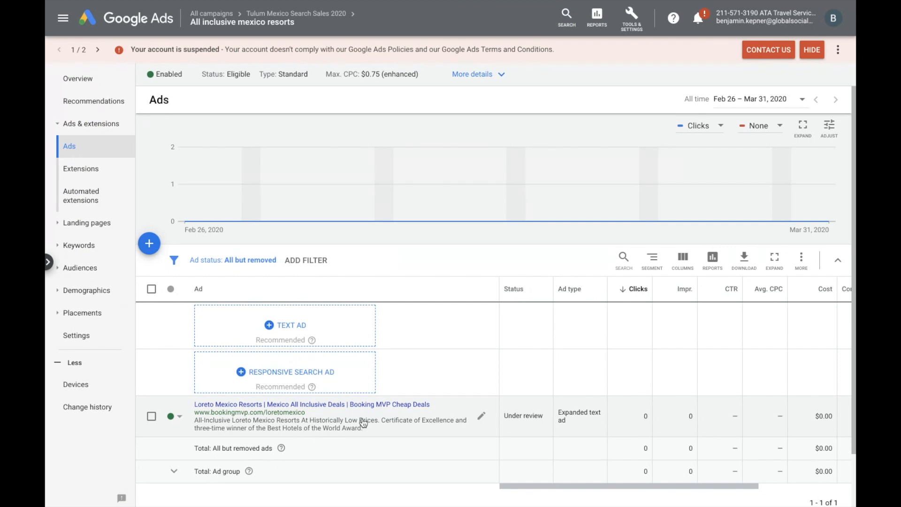
click(483, 418)
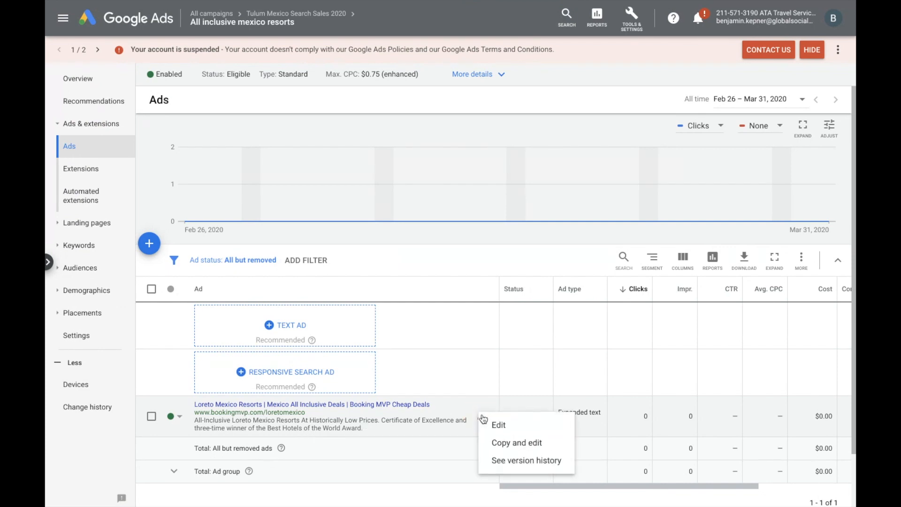
click(500, 446)
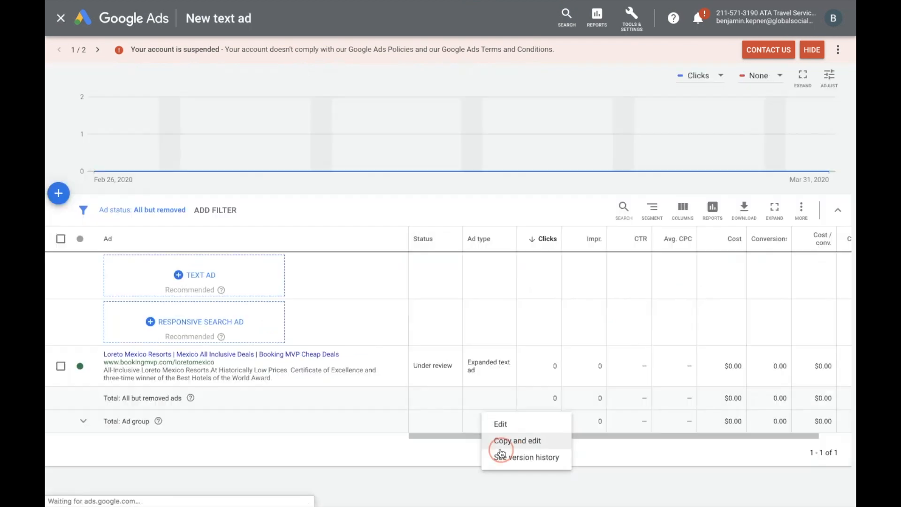
scroll(296, 281, down, 2)
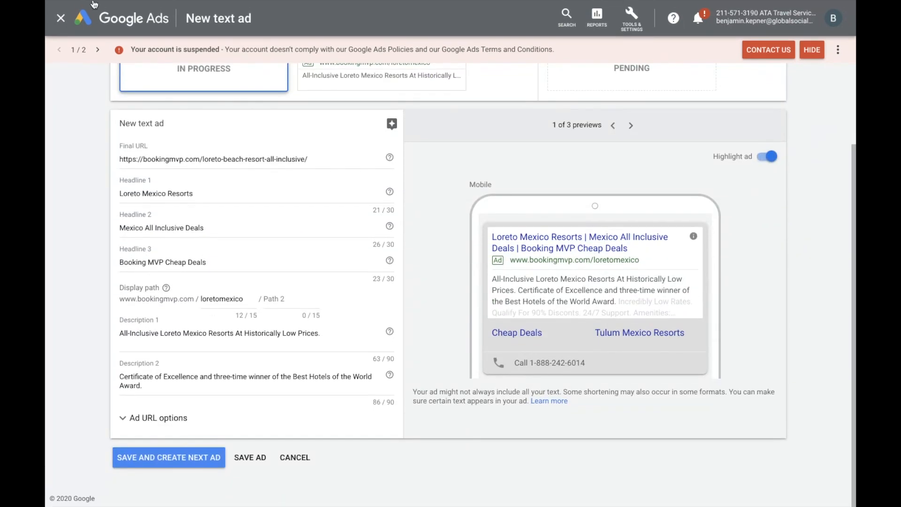
- Copy "Award winning and world-ranked spa." from the resort page without its leading check mark, using the browser's address field as scratch space
mouse_move(86, 4)
click(79, 19)
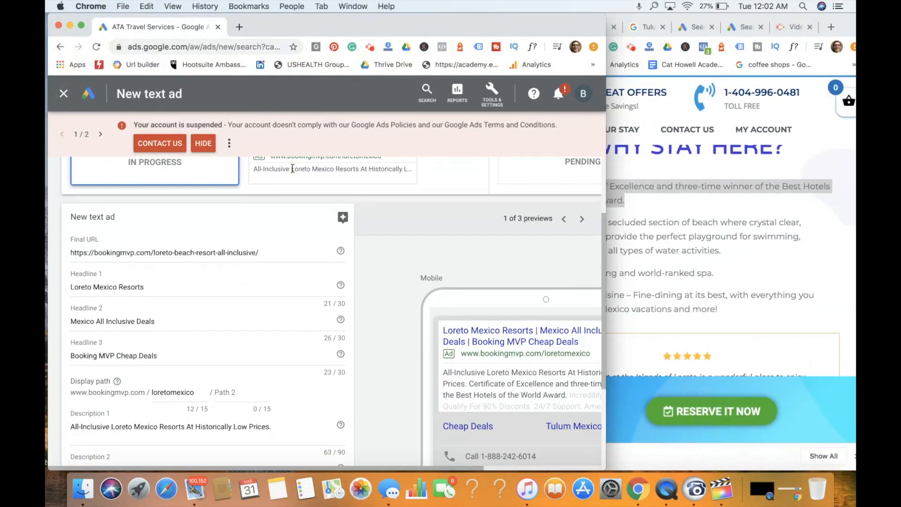
click(758, 314)
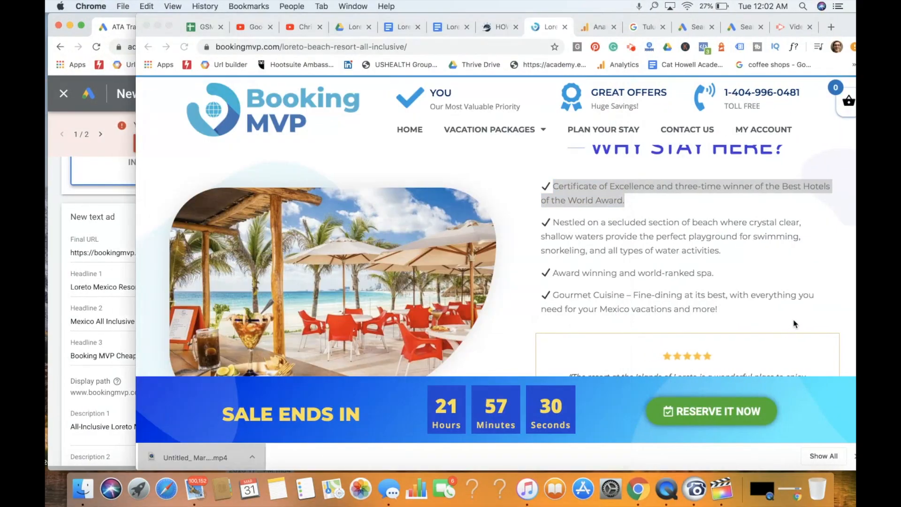
double_click(668, 272)
triple_click(668, 272)
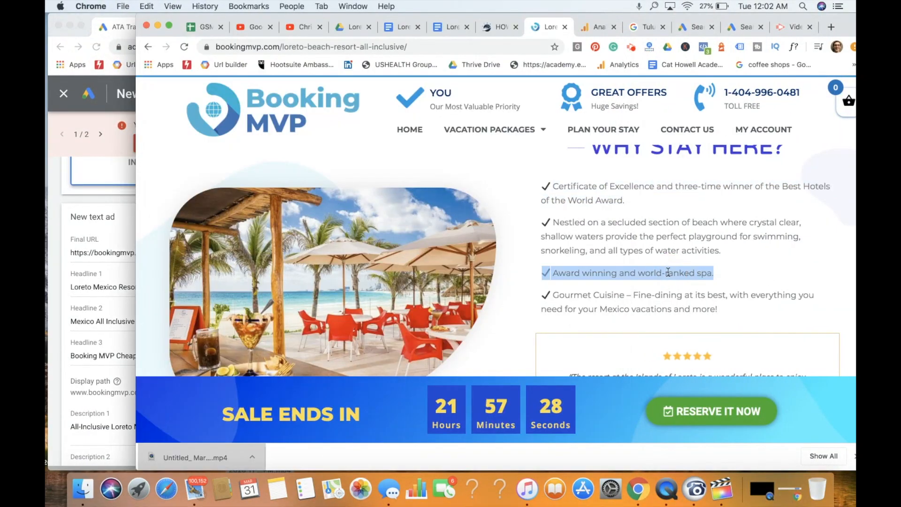
click(401, 47)
text(✔ Award winning and world-ranked spa.)
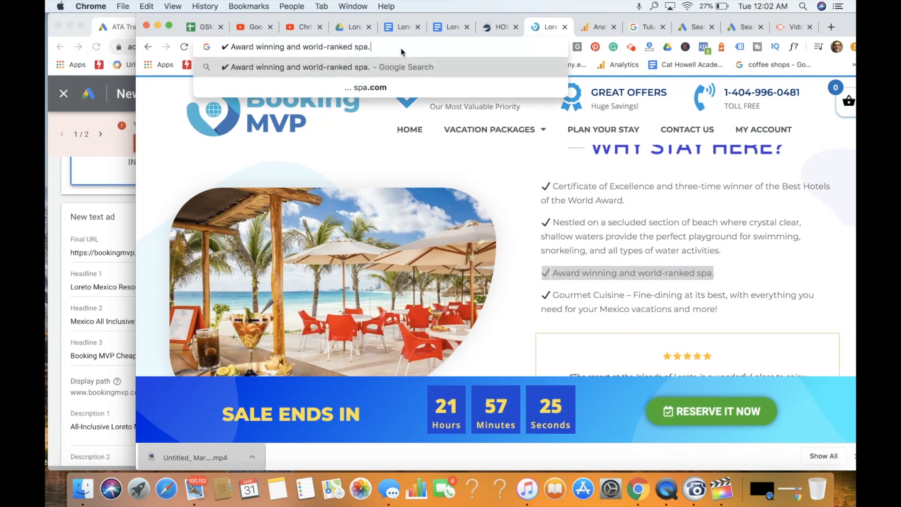
drag(383, 47, 234, 48)
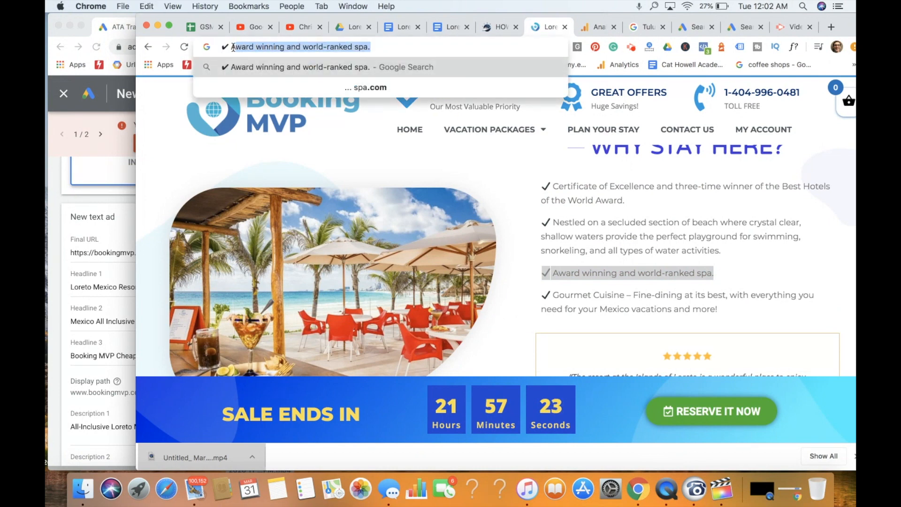
key(super+x)
- Replace Description 2 of the copied ad with "Award winning and world-ranked spa."
click(62, 266)
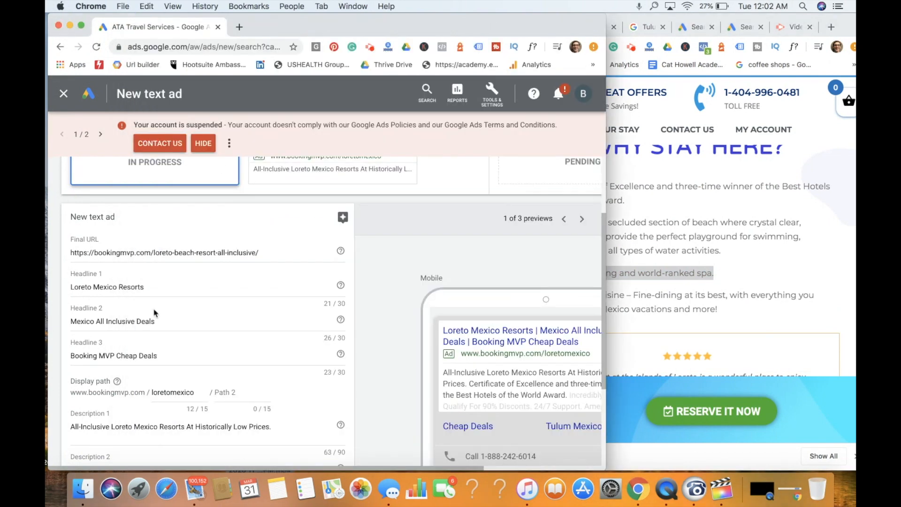
scroll(155, 313, down, 5)
triple_click(157, 338)
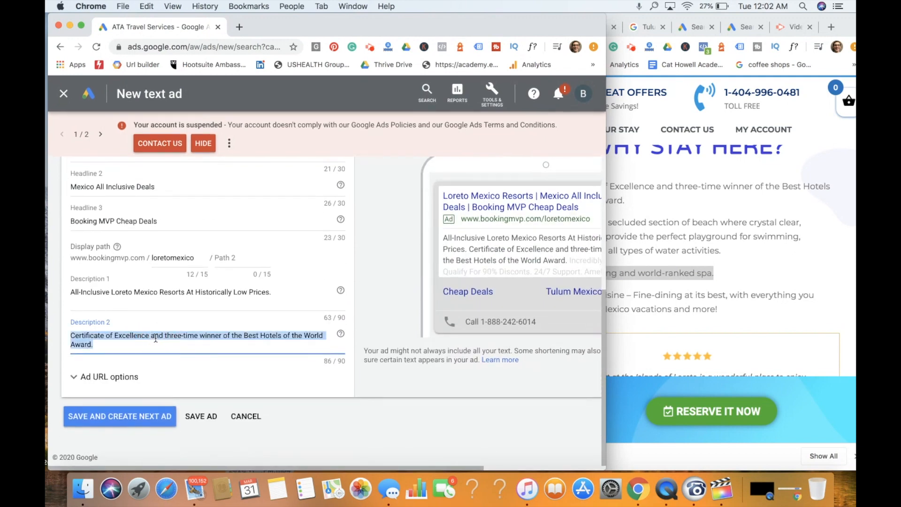
key(super+v)
- Change Headline 3 to "Award Winning Resorts", check the ad, and save it while continuing to the next ad
scroll(123, 238, up, 3)
triple_click(145, 300)
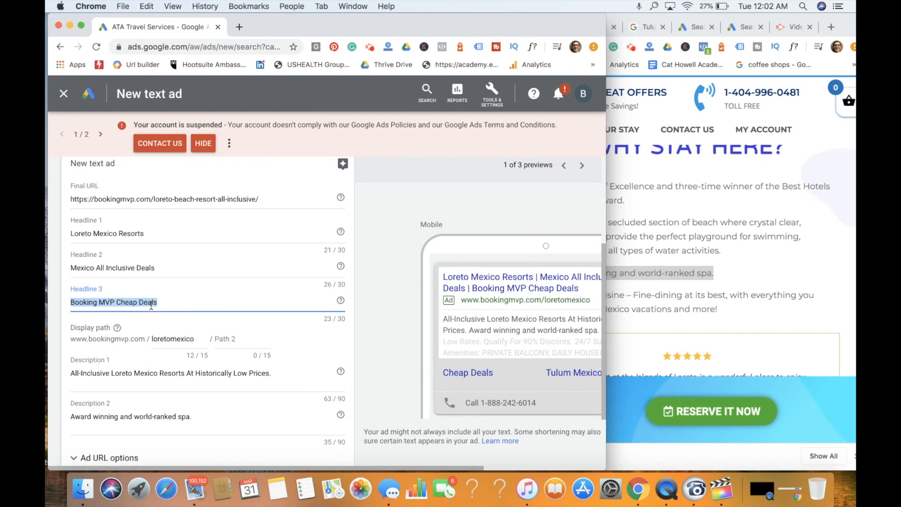
text(Award Winning Resorts)
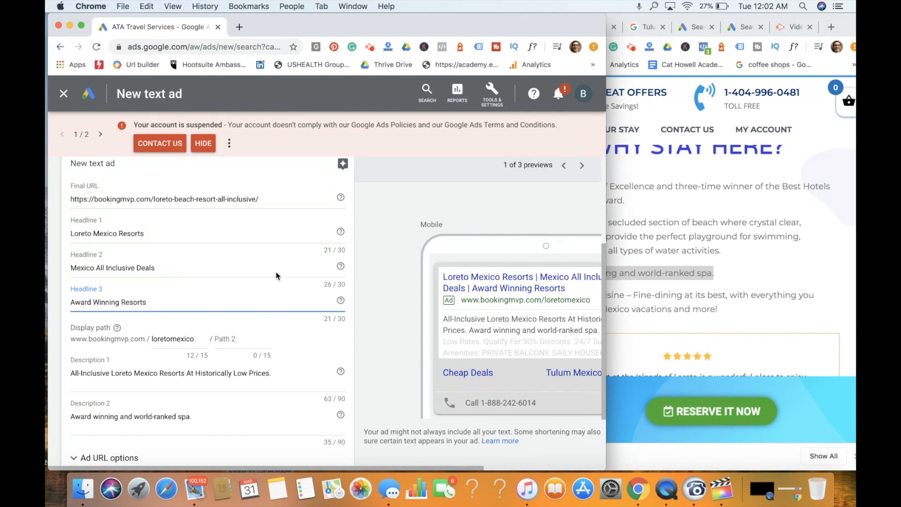
scroll(234, 298, down, 2)
scroll(188, 322, up, 4)
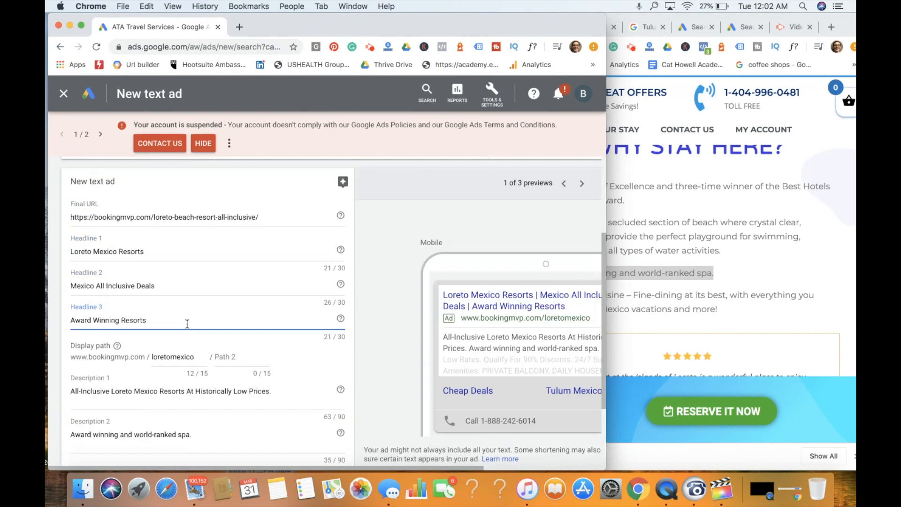
scroll(187, 328, down, 4)
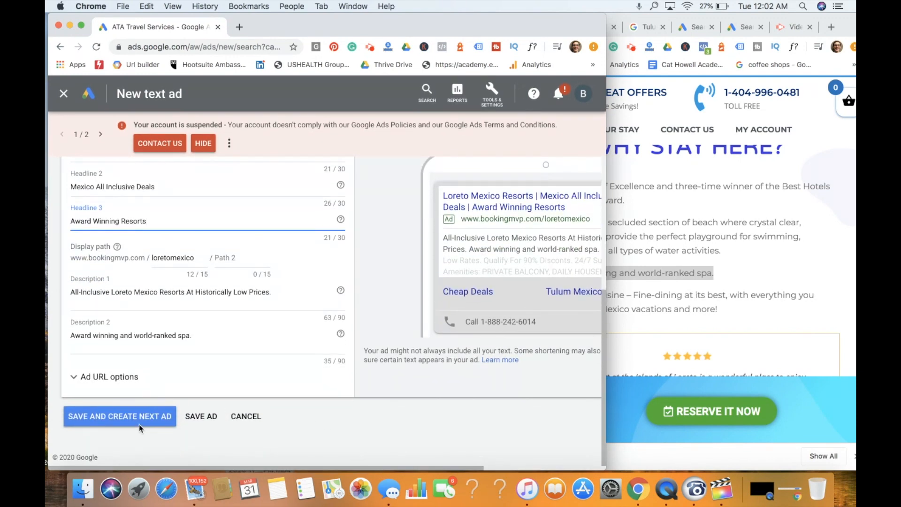
click(145, 420)
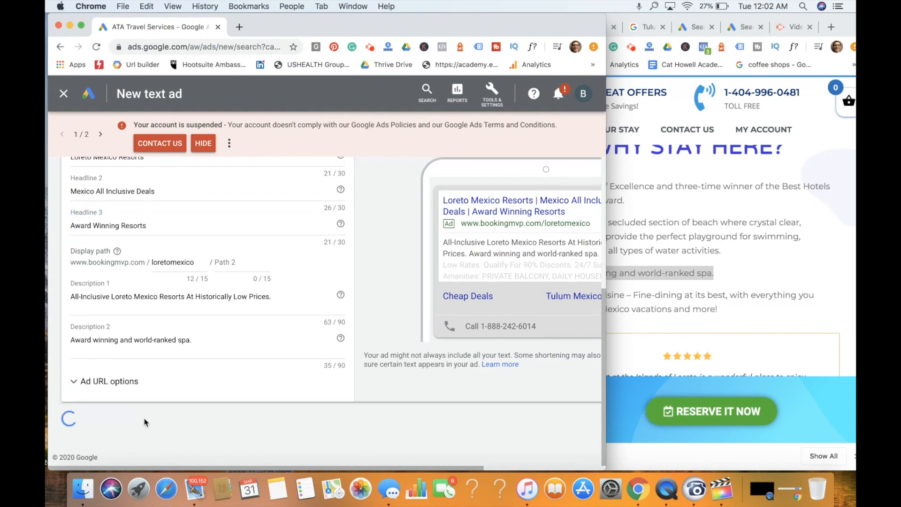
- Review the prefilled responsive search ad's headlines, descriptions, ad strength and preview, resizing the window to see them beside the resort page
scroll(269, 290, down, 3)
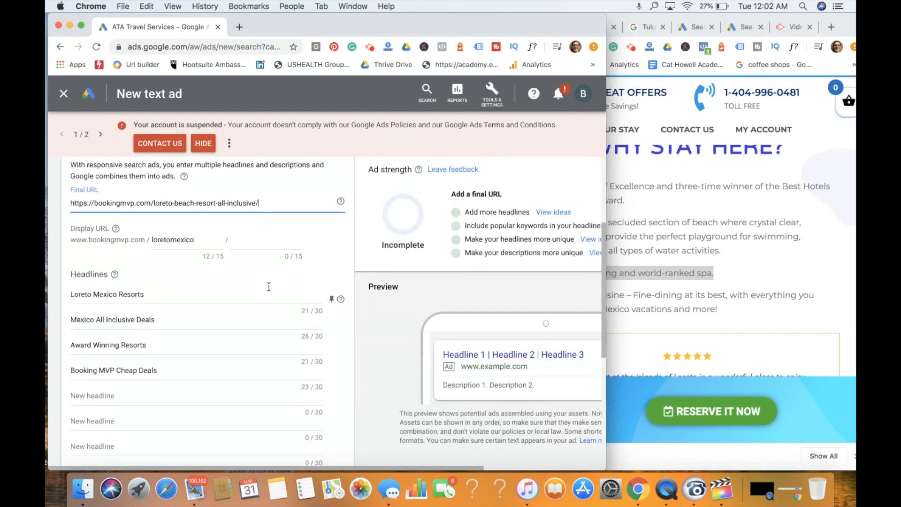
scroll(269, 290, down, 5)
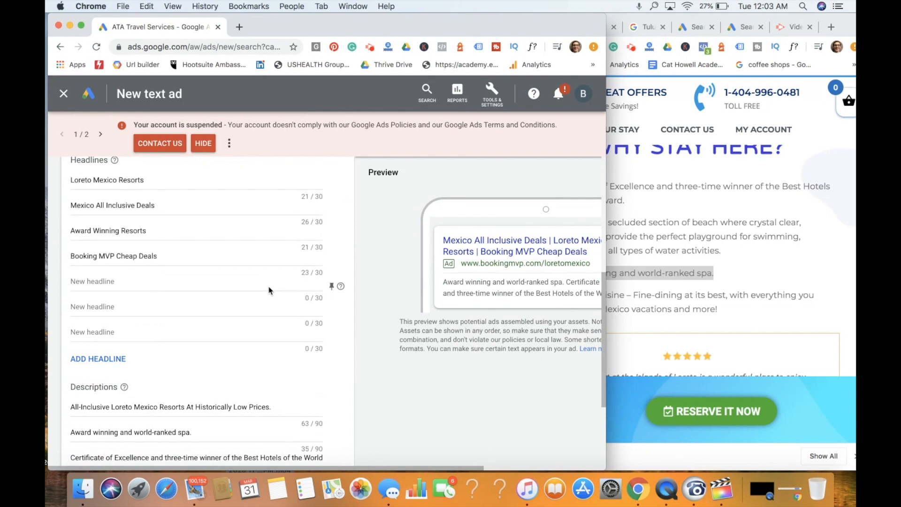
scroll(269, 290, down, 2)
scroll(269, 290, up, 3)
scroll(269, 290, up, 3)
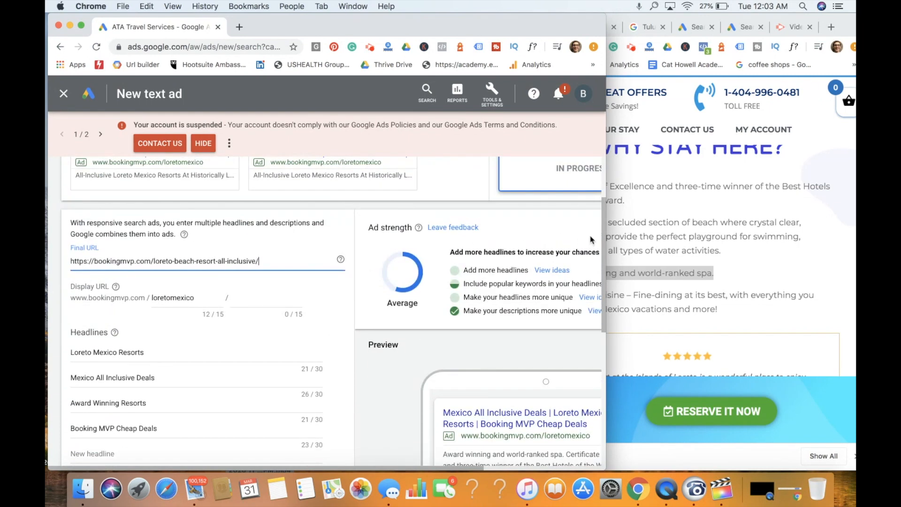
drag(607, 231, 851, 226)
scroll(219, 363, down, 3)
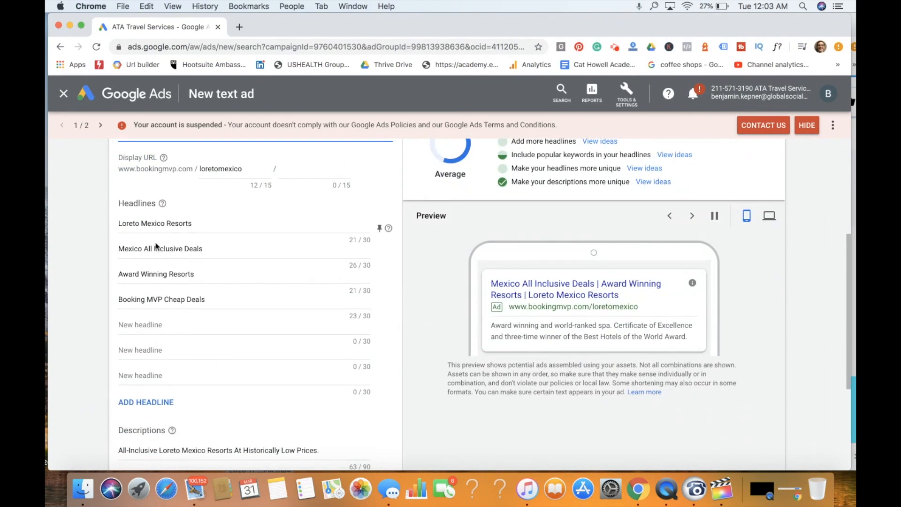
drag(851, 231, 571, 233)
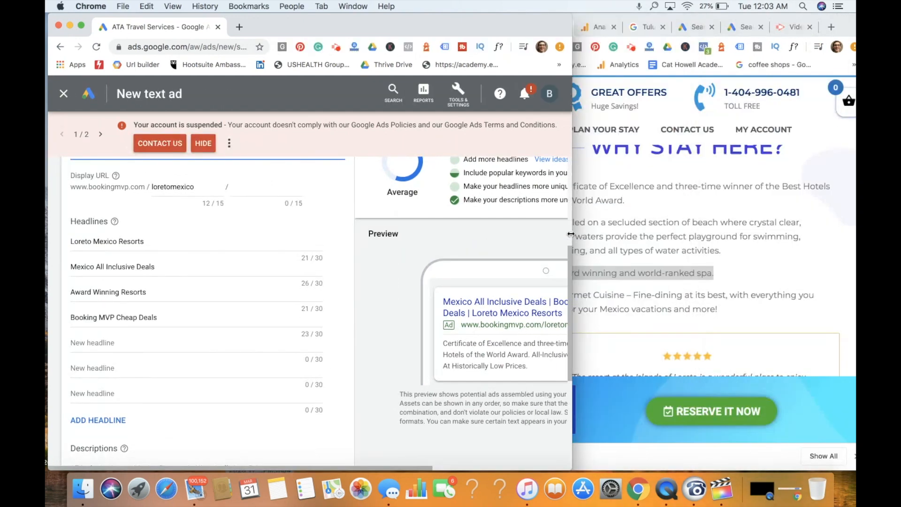
- Add "Gourmet Cuisine" from the resort page as the fifth headline and save the responsive search ad
click(748, 237)
scroll(796, 239, down, 1)
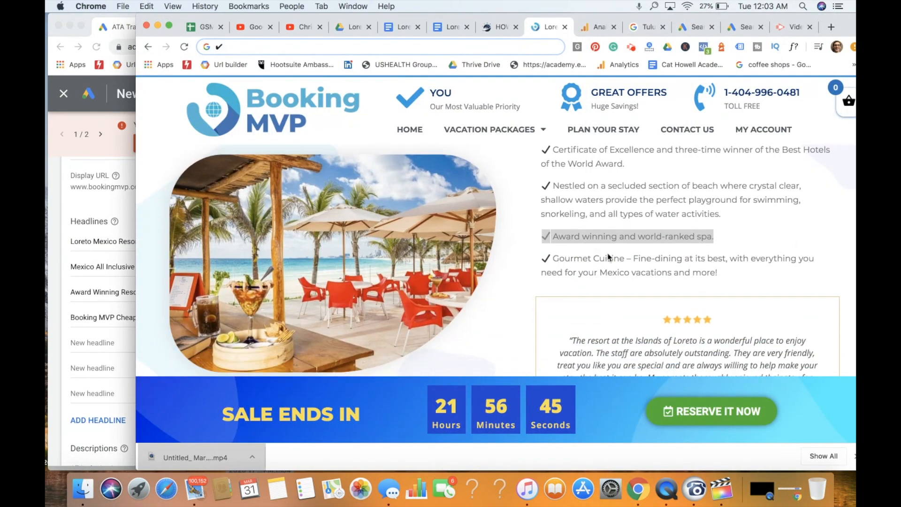
drag(625, 258, 549, 258)
key(super+c)
click(99, 342)
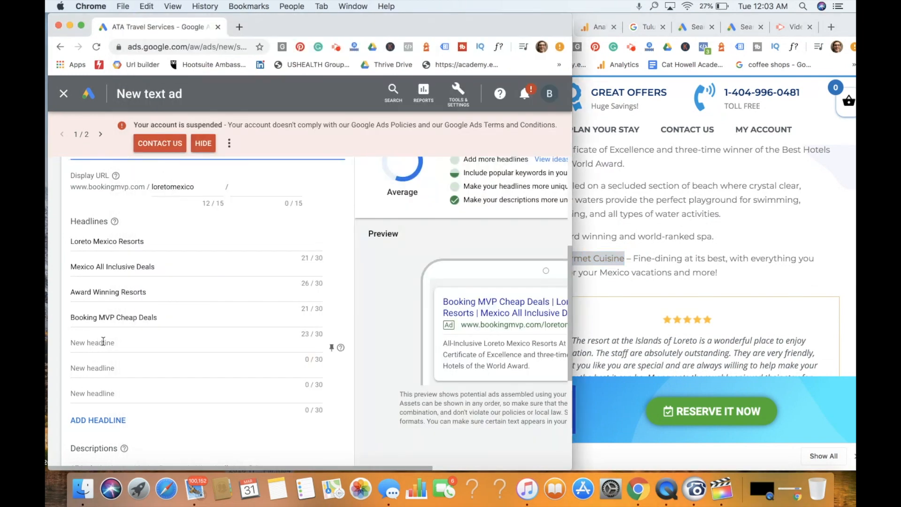
key(super+v)
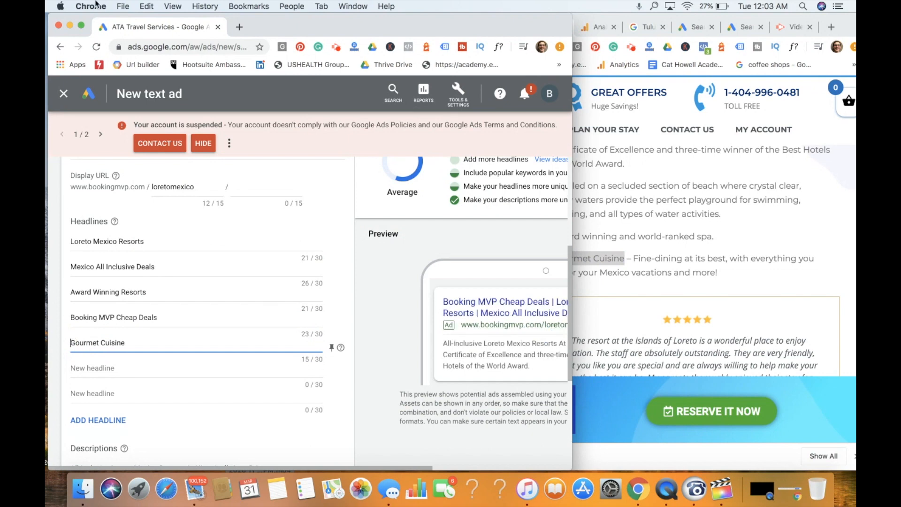
click(83, 25)
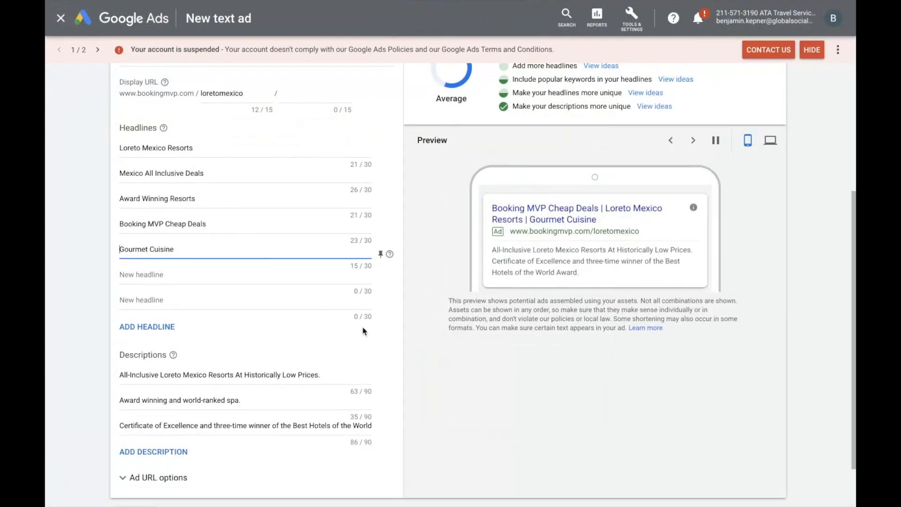
click(139, 456)
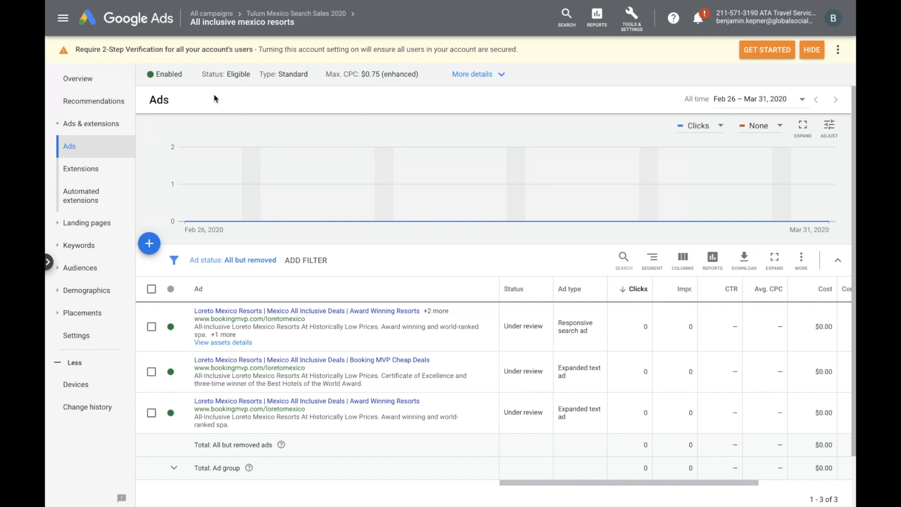
- Go through all campaigns to Tulum Mexico Search Sales 2020, open its ad group's ads and look into the responsive search ad without editing it
click(61, 123)
click(217, 18)
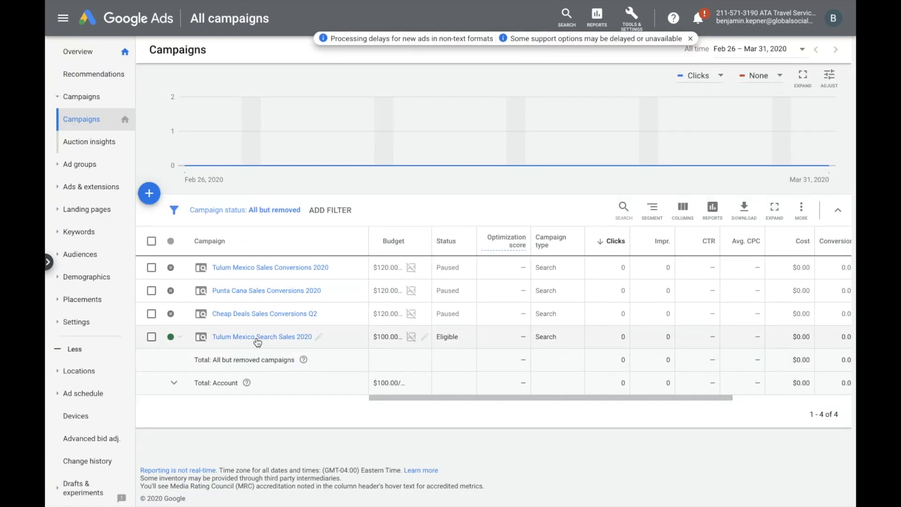
click(266, 338)
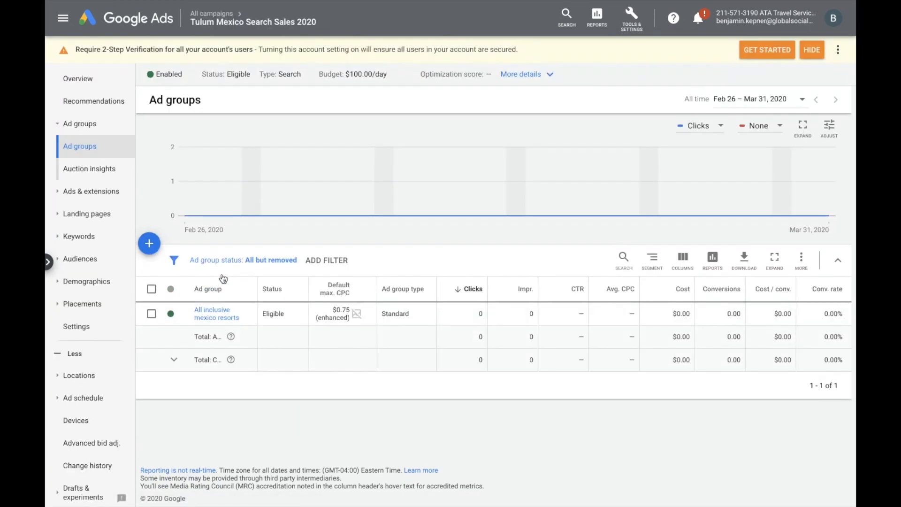
click(215, 313)
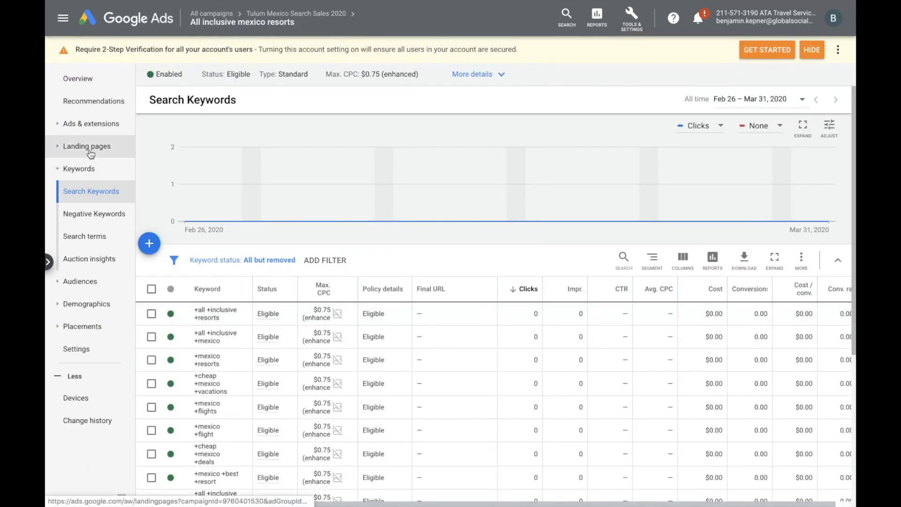
click(97, 132)
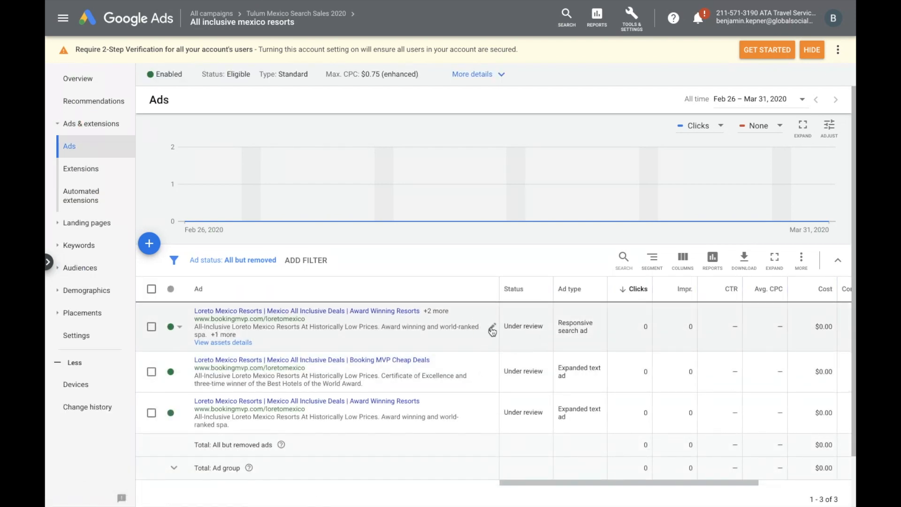
click(492, 329)
click(61, 19)
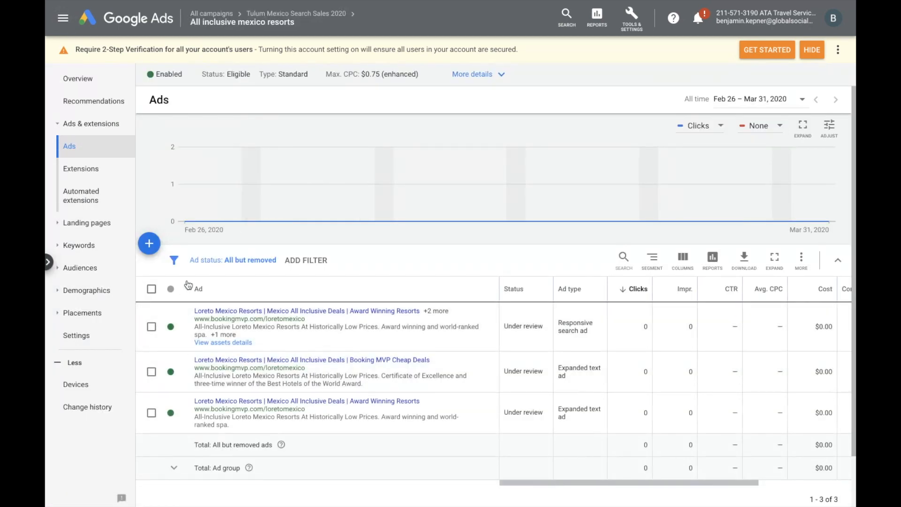
- Return to all campaigns and pause the Tulum Mexico Search Sales 2020 campaign
click(219, 14)
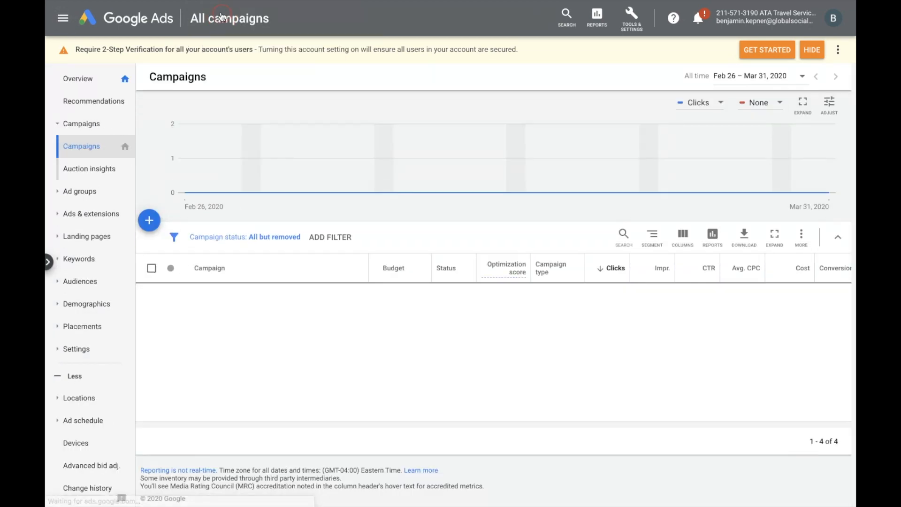
click(181, 341)
click(186, 366)
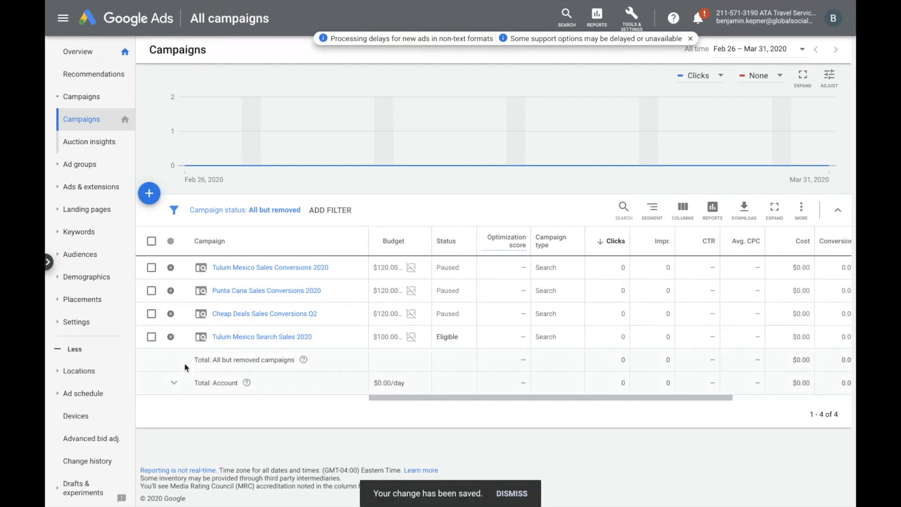
- Open the Tulum Mexico Search Sales 2020 campaign and view its ads across ad groups
click(298, 337)
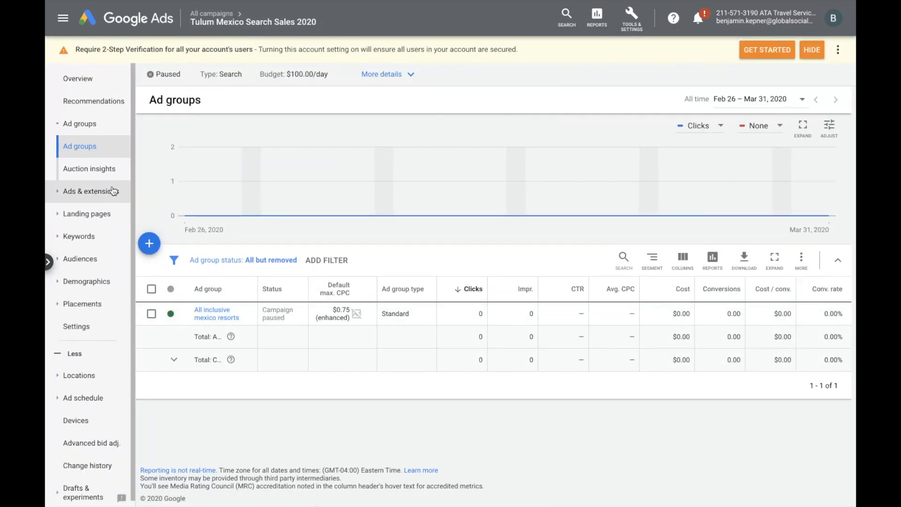
click(90, 127)
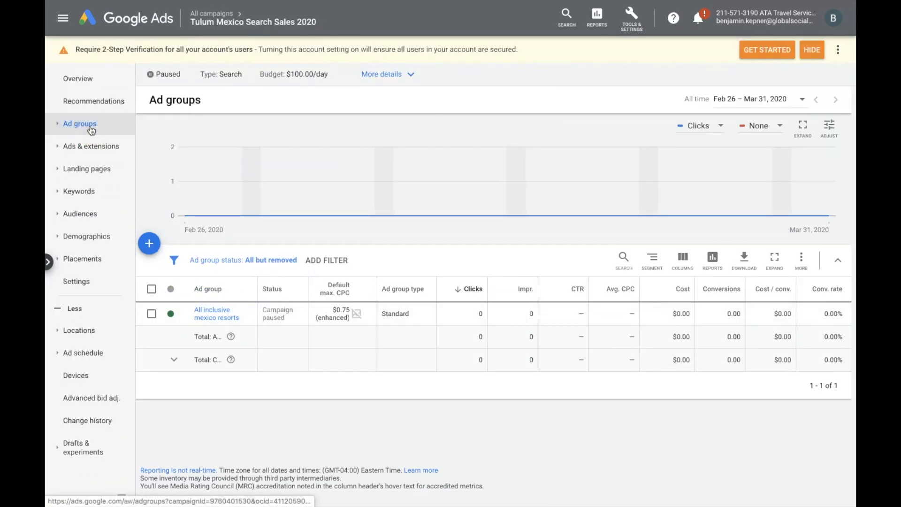
click(91, 145)
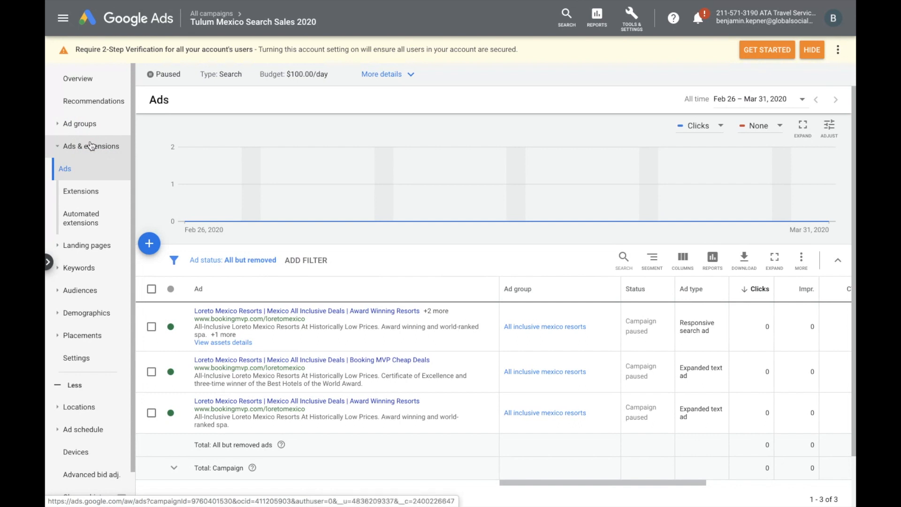